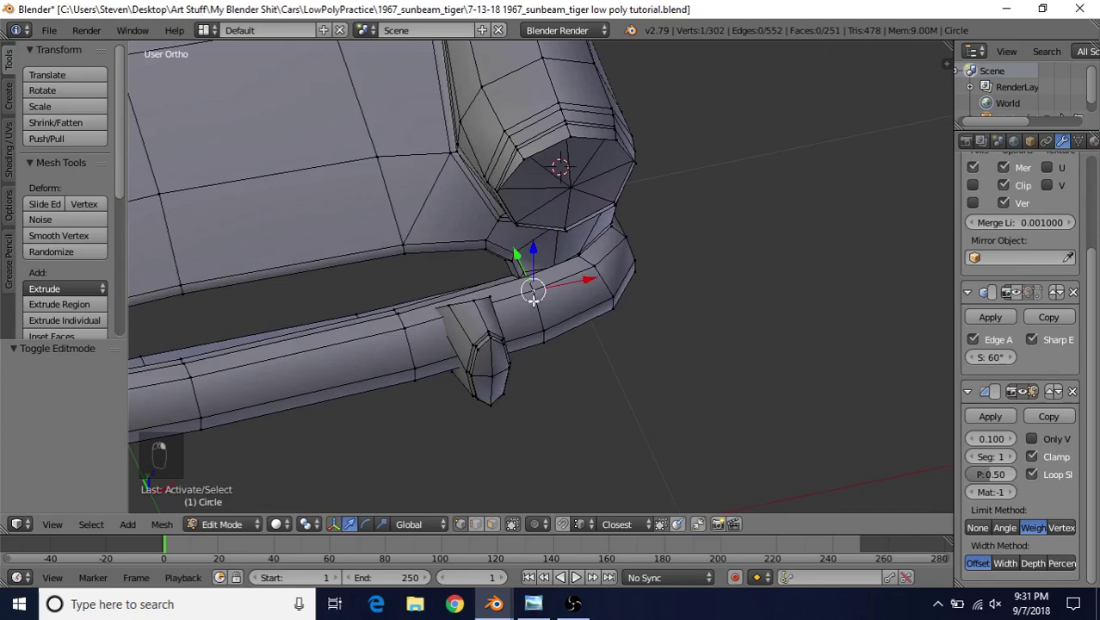
Hide the whole linked front bumper mesh to expose the body panels behind it
key("ctrl+l")
key("h")
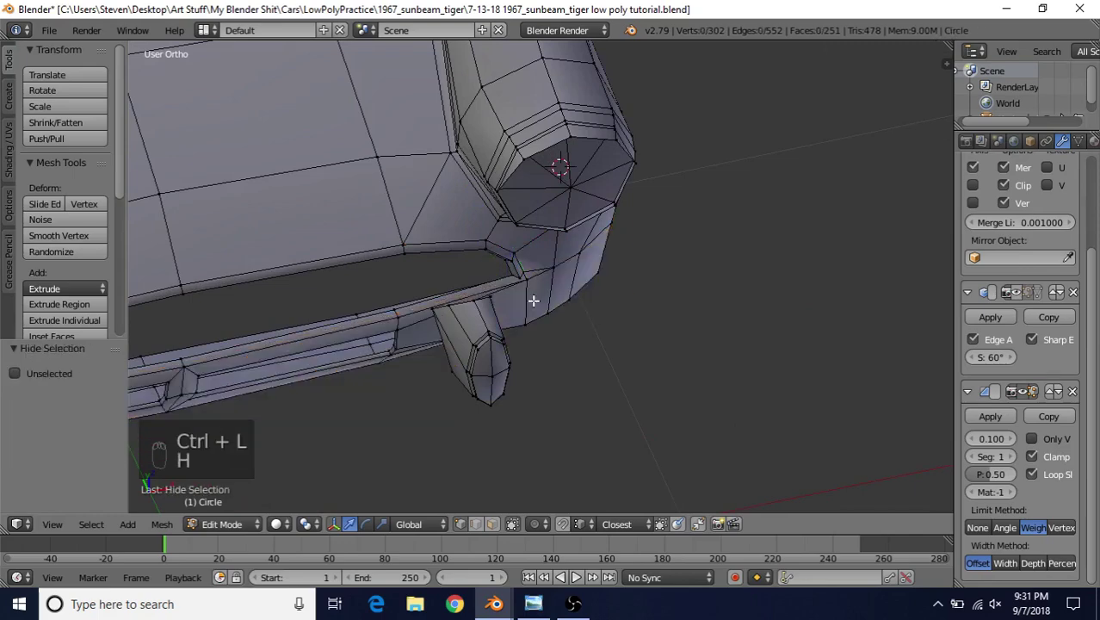
scroll(521, 293, "up", 4)
scroll(555, 292, "up", 3)
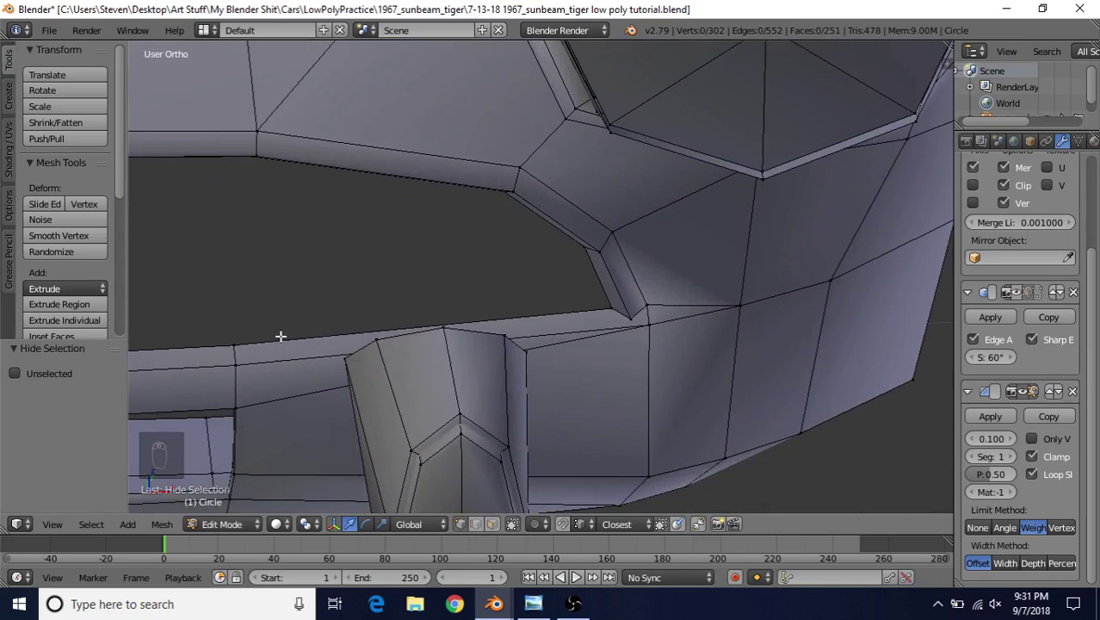
Examine the edges and vertices around the grille opening's lower outer corner in solid and wireframe shading
right_click(507, 477, "alt")
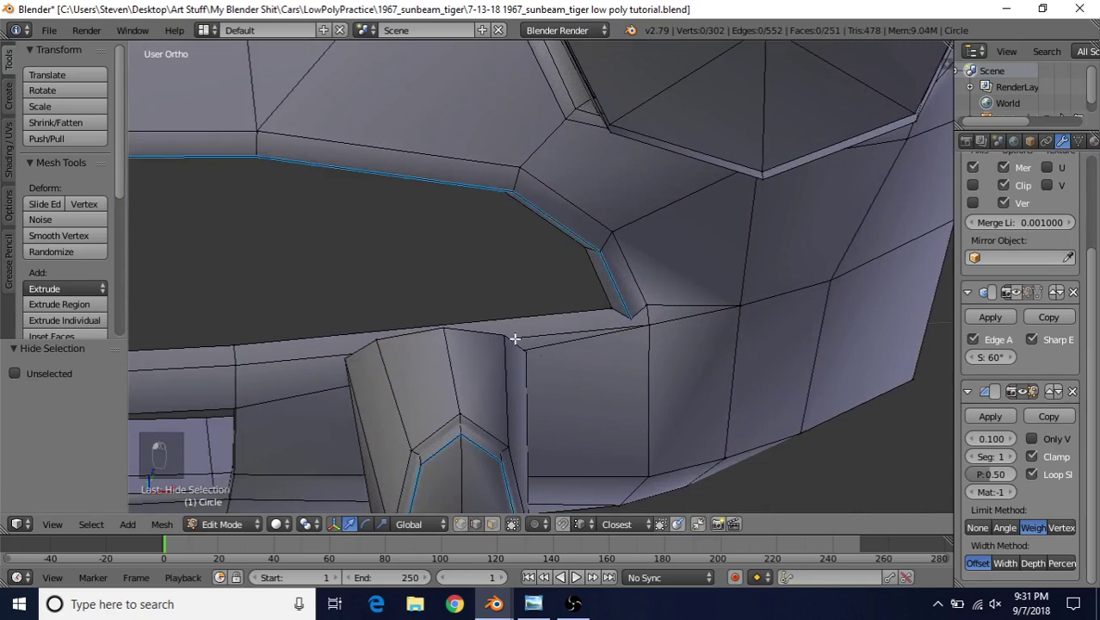
right_click(518, 333)
middle_click_drag(521, 320, 580, 223)
key("z")
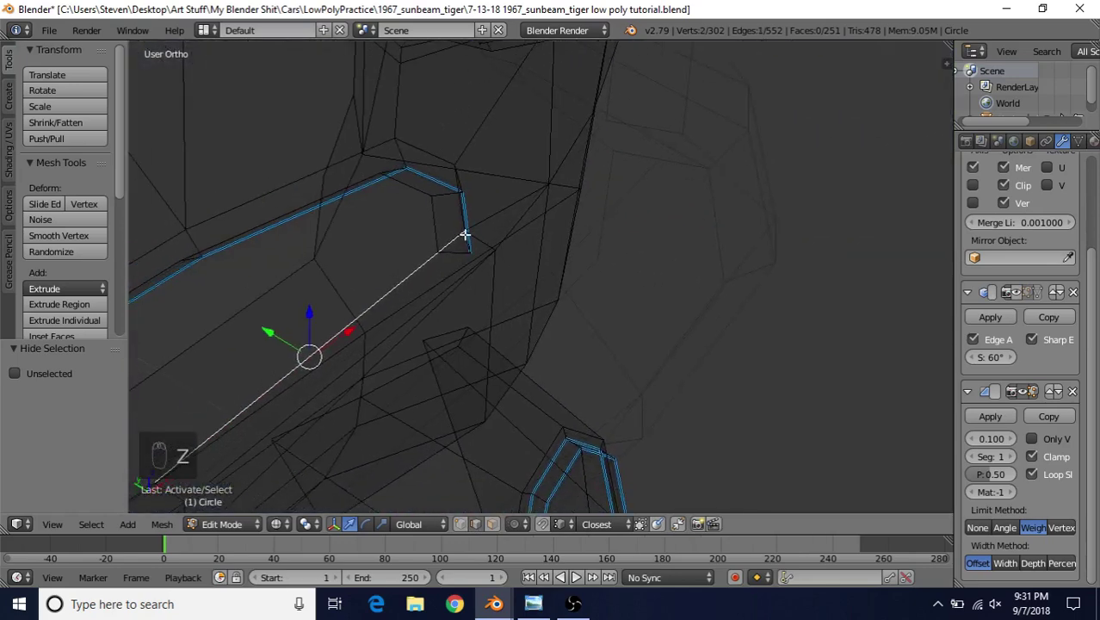
right_click(429, 258)
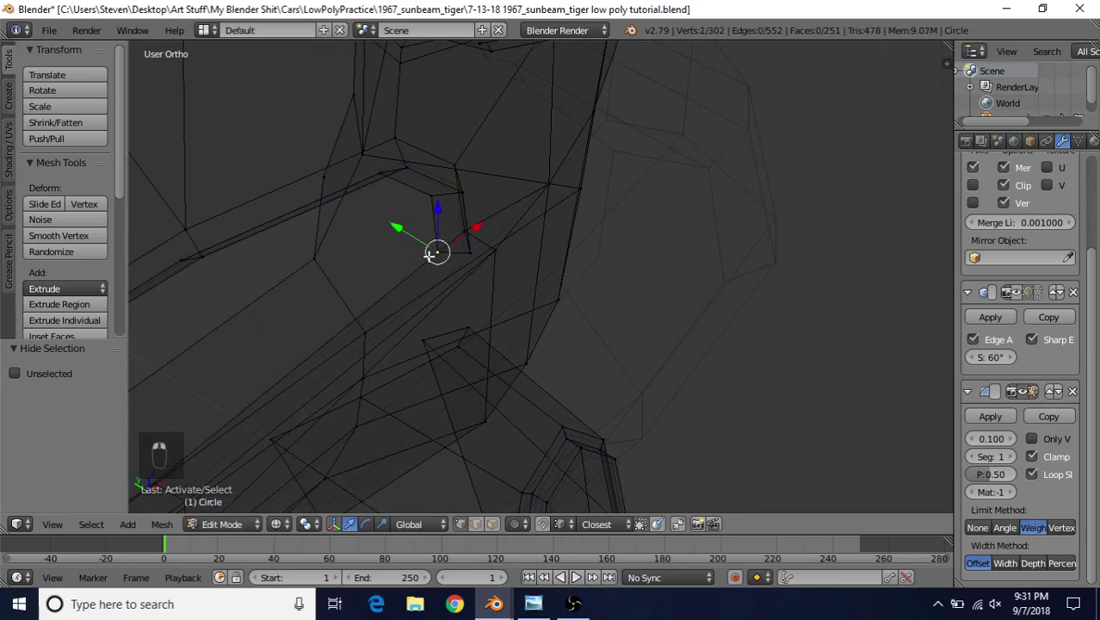
key("z")
mouse_move(433, 225)
left_mouse_down()
mouse_move(432, 185)
mouse_move(437, 205)
left_mouse_up()
middle_click_drag(433, 270, 355, 356)
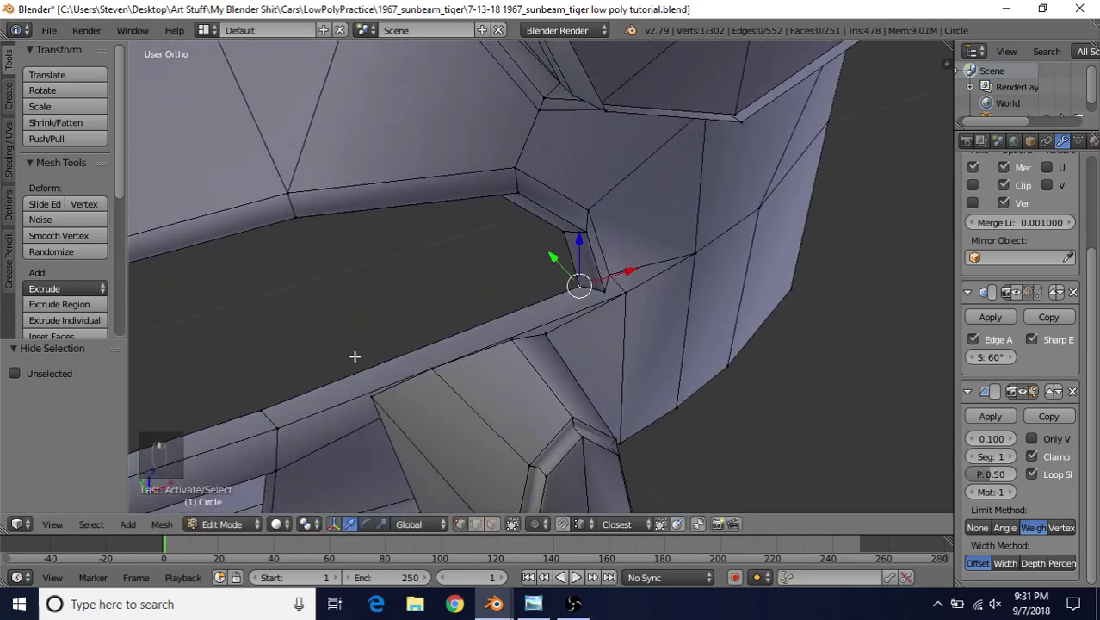
middle_click_drag(538, 329, 446, 298)
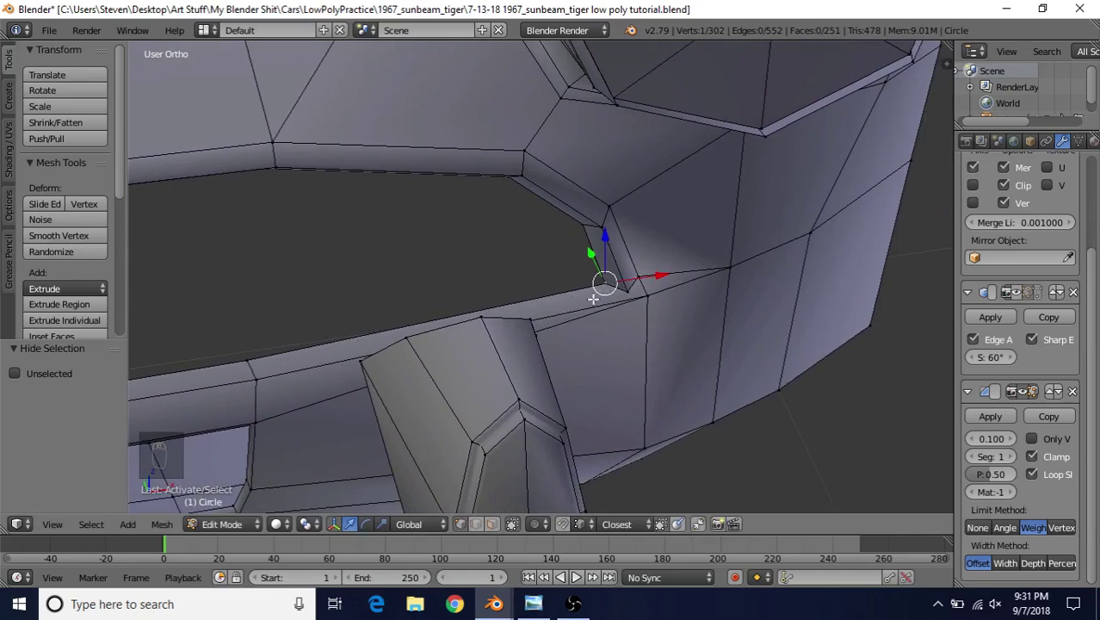
Add one loop cut across the strip below the grille opening, slid outward to the opening's lower corner
middle_click_drag(505, 316, 592, 241)
key("ctrl+r")
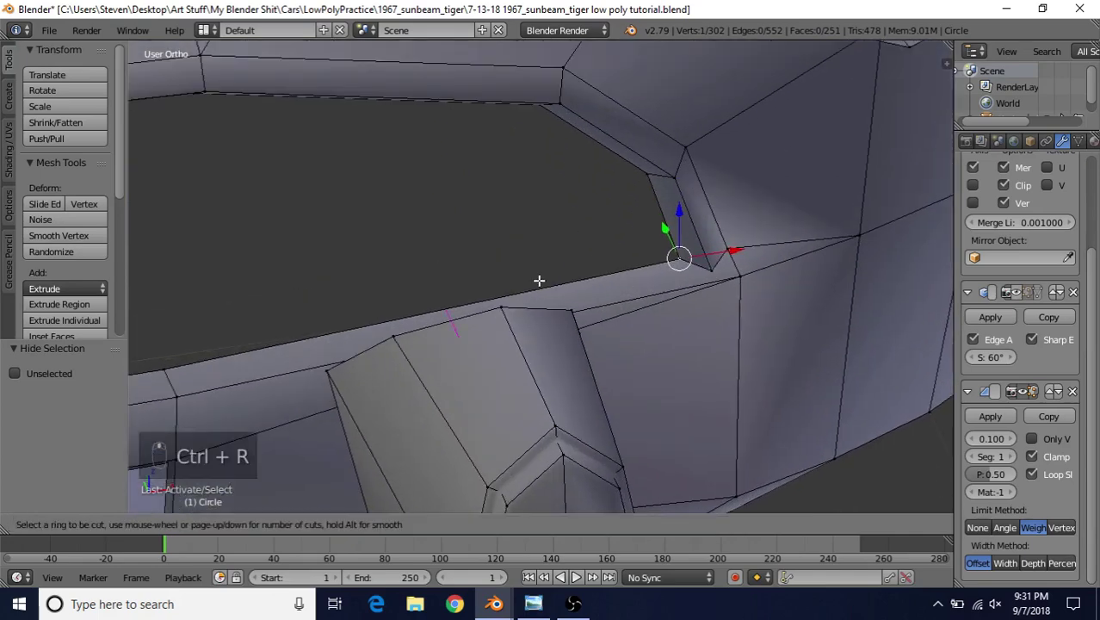
left_click(539, 280)
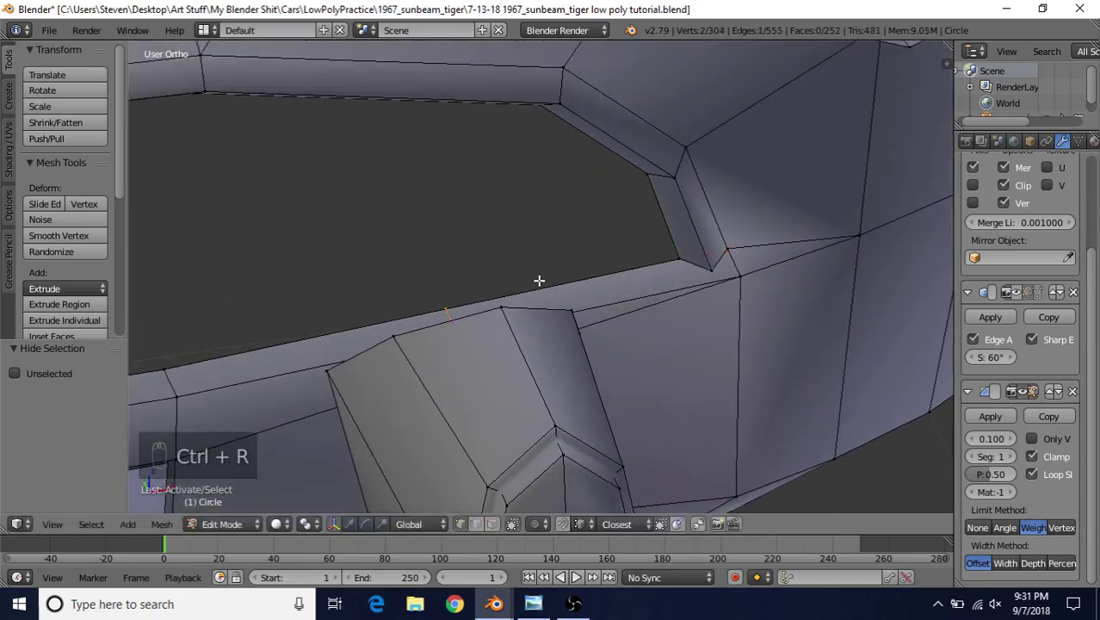
left_click(765, 221)
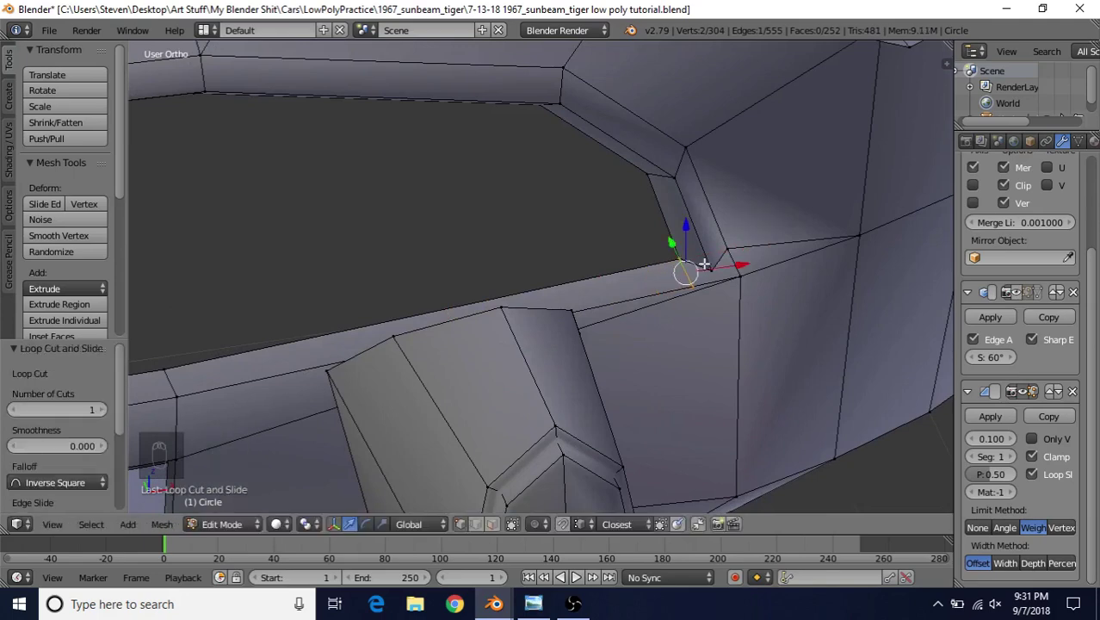
Edge-slide the new cut by a factor of about 0.014 to align it with the grille opening's corner vertex
key("KP_1")
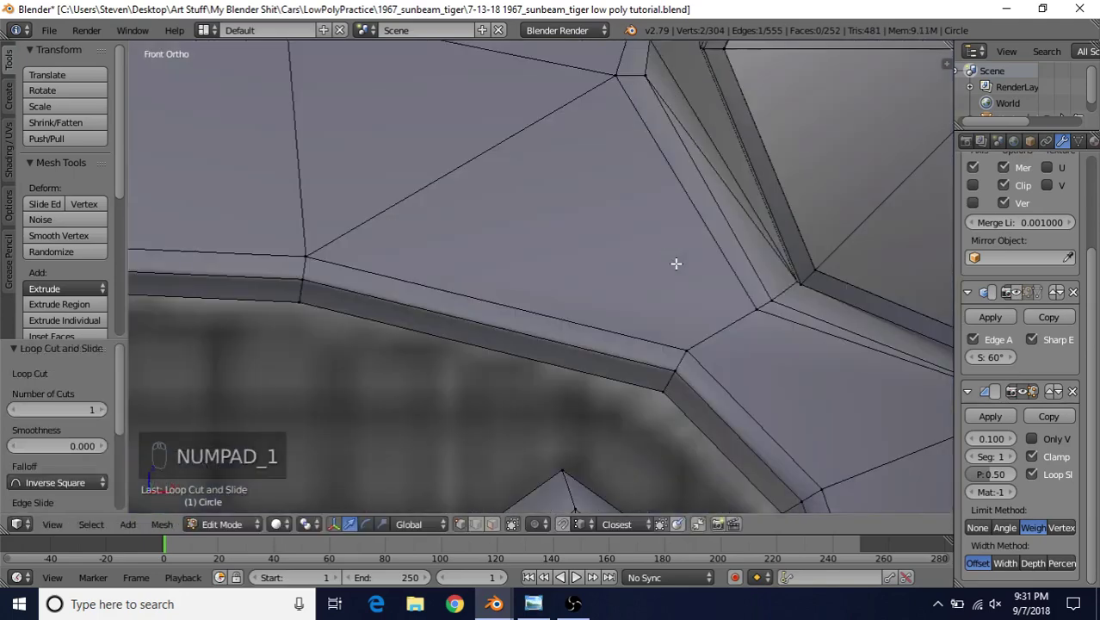
middle_click_drag(638, 389, 590, 224)
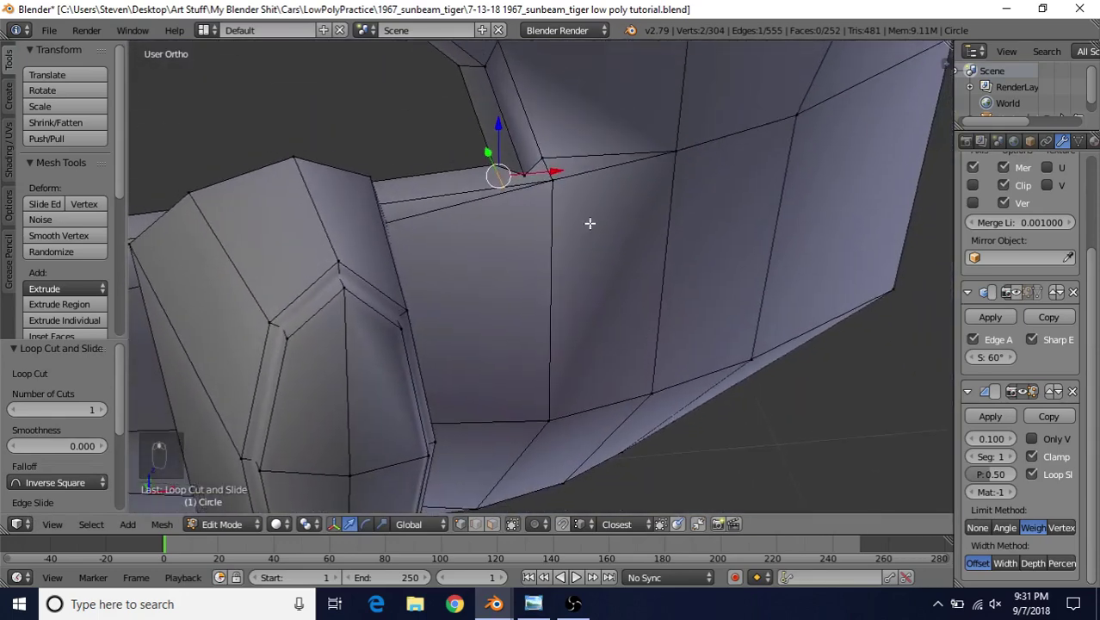
scroll(557, 259, "up", 3)
middle_click_drag(557, 258, 548, 172)
key("q")
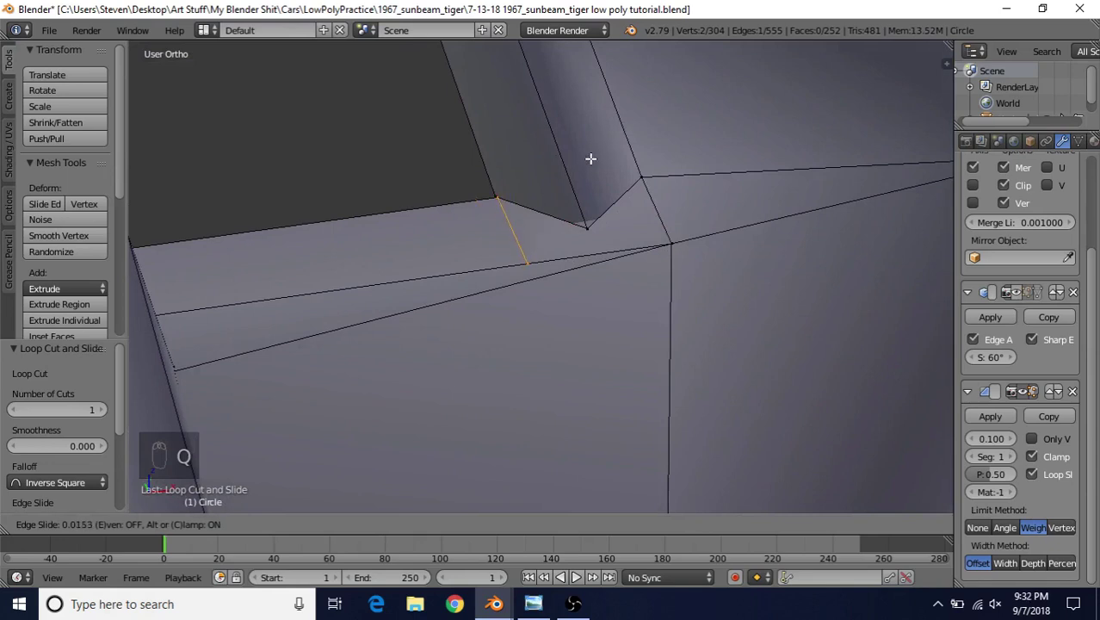
left_click(590, 158)
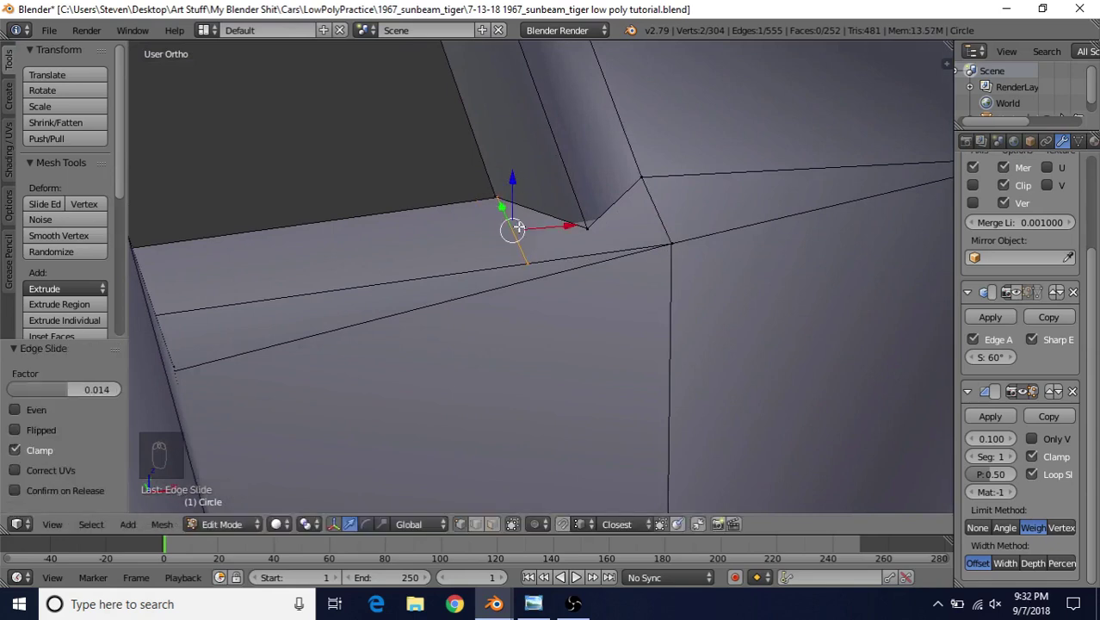
Merge the two nearly coincident vertices at the grille opening's lower corner using At Last
middle_click_drag(516, 226, 625, 266, "shift")
scroll(625, 265, "up", 5)
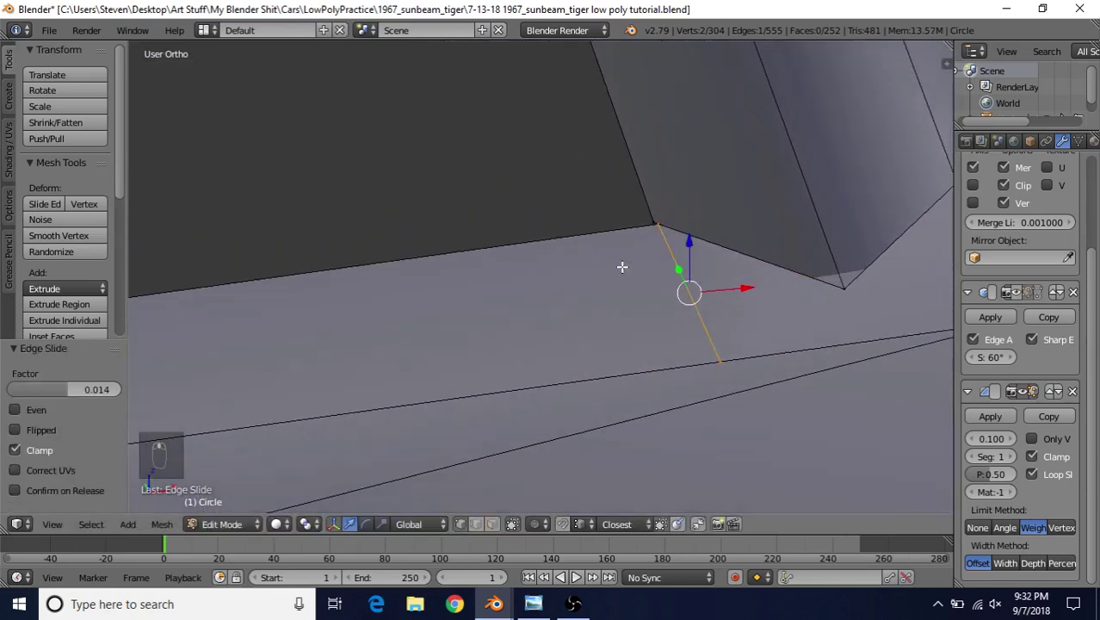
right_click(671, 202)
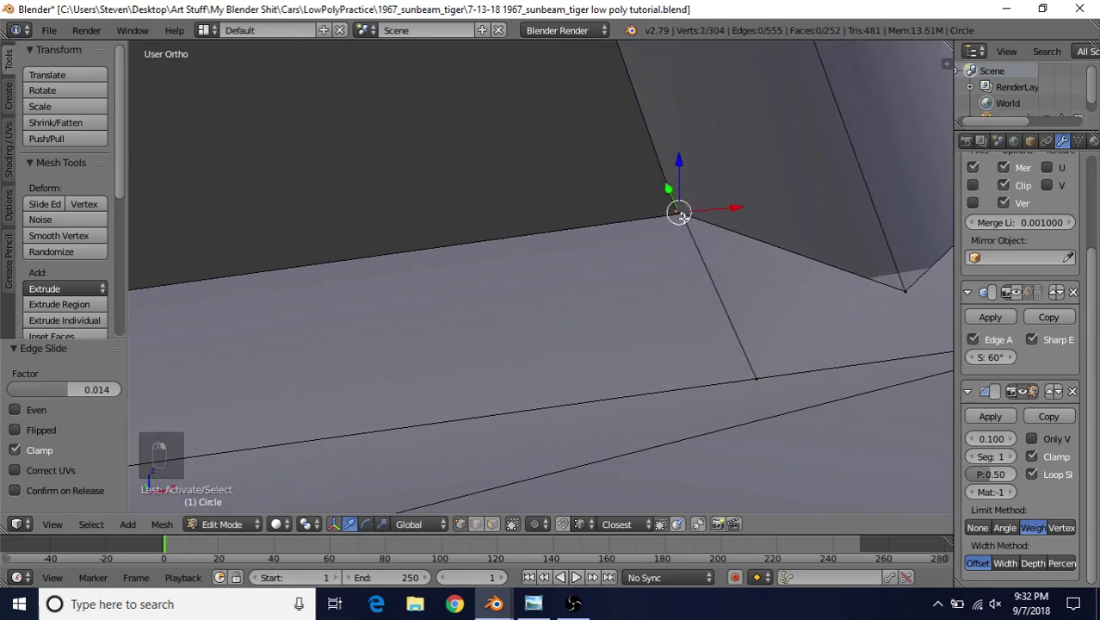
key("alt+m")
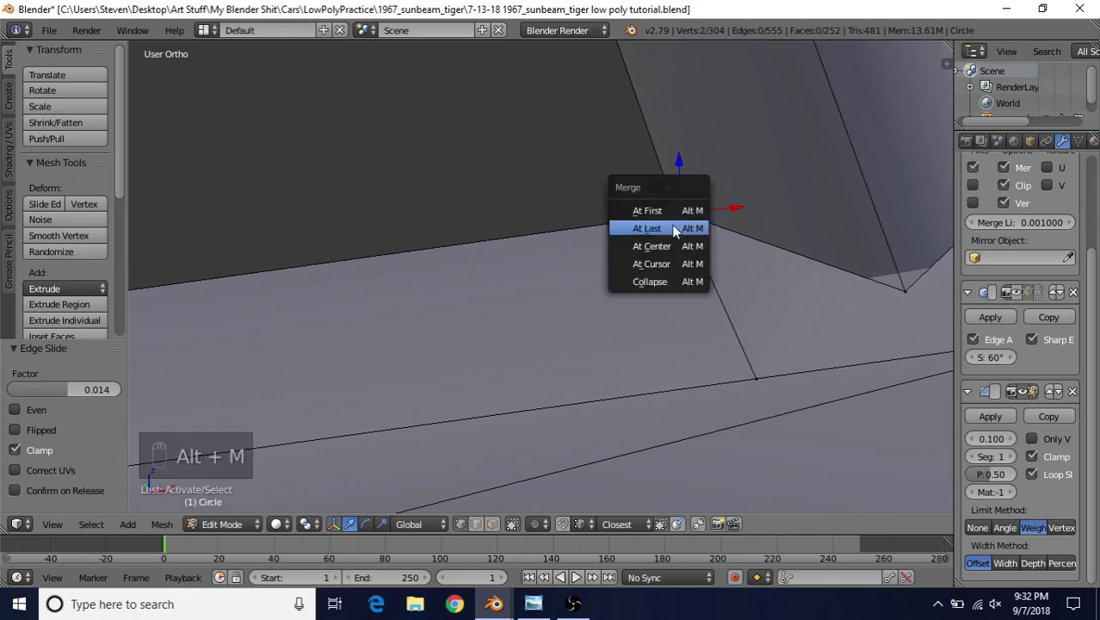
left_click(673, 224)
Select the grille opening's border loop, excluding the two extra vertices at its lower corner, and fill it with a face
scroll(696, 254, "down", 10)
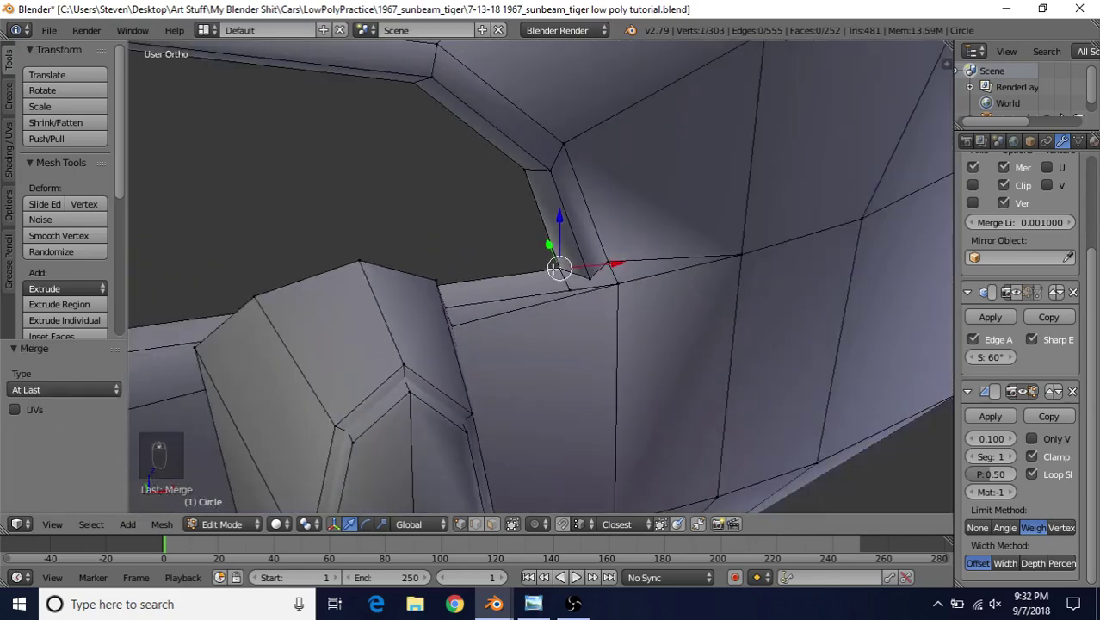
middle_click_drag(555, 269, 554, 270)
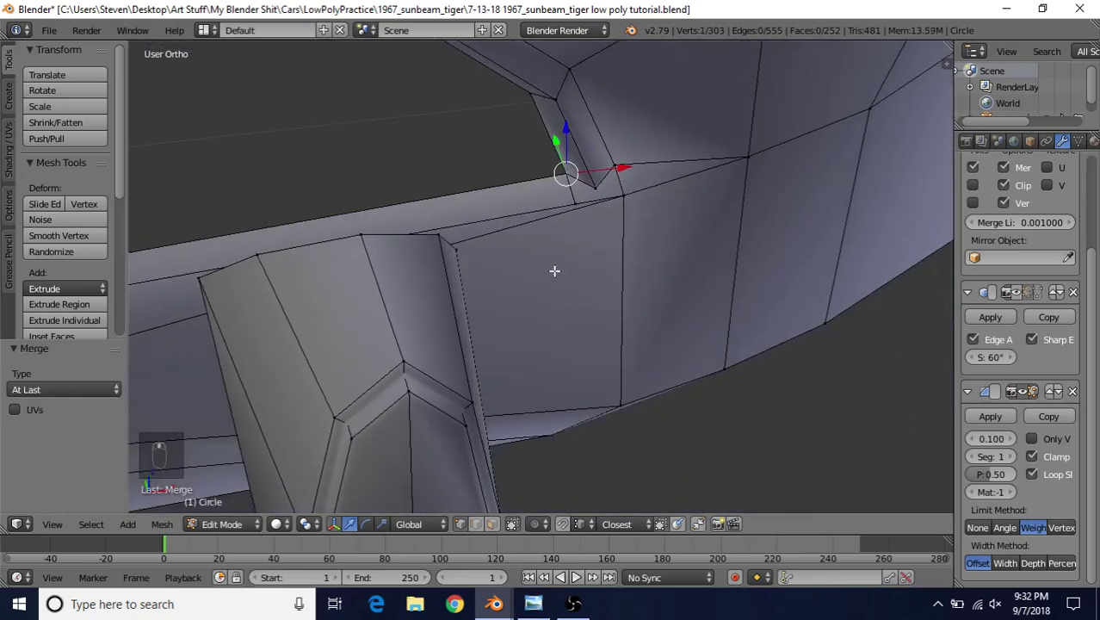
middle_click_drag(515, 179, 561, 263)
left_click(643, 243, "alt")
key("z")
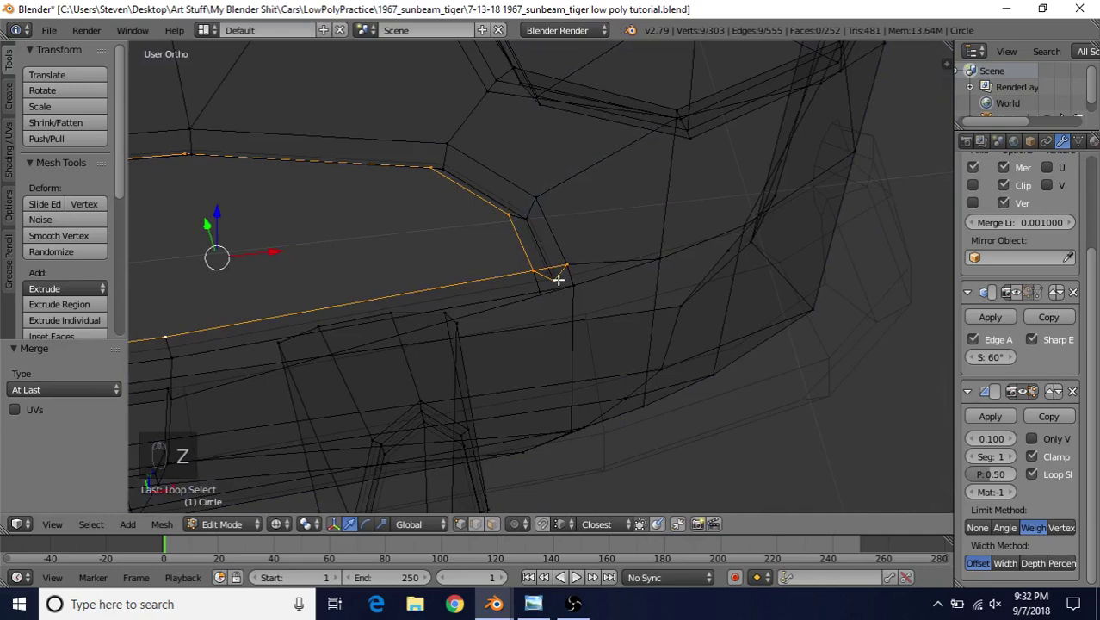
key("z")
scroll(559, 260, "up", 1)
key("b")
left_click_drag(551, 227, 570, 302)
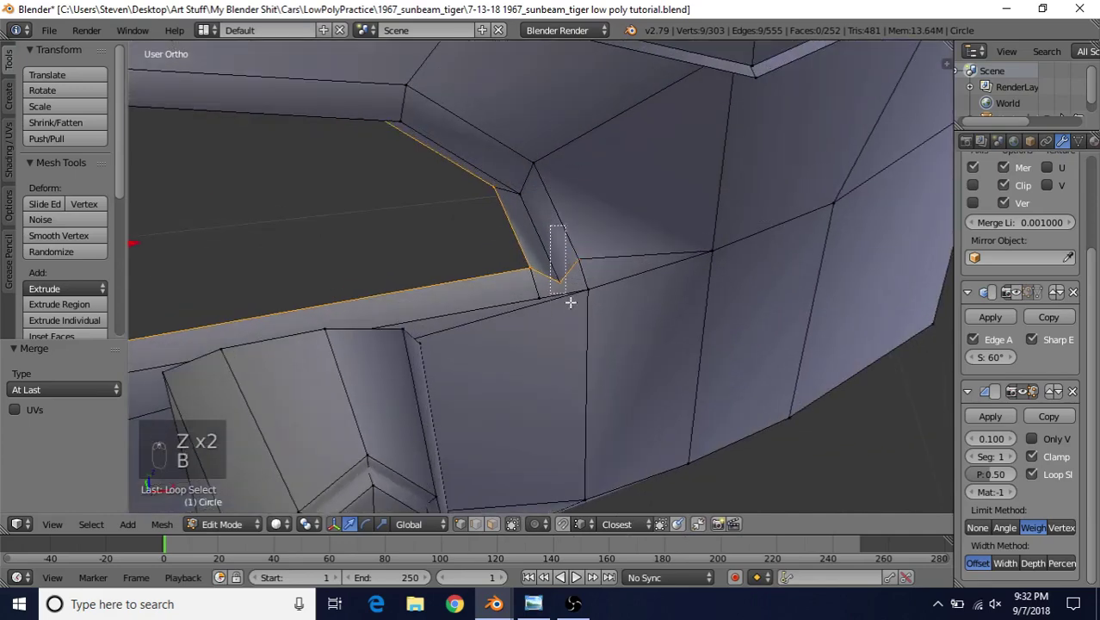
middle_click_drag(570, 301, 604, 329)
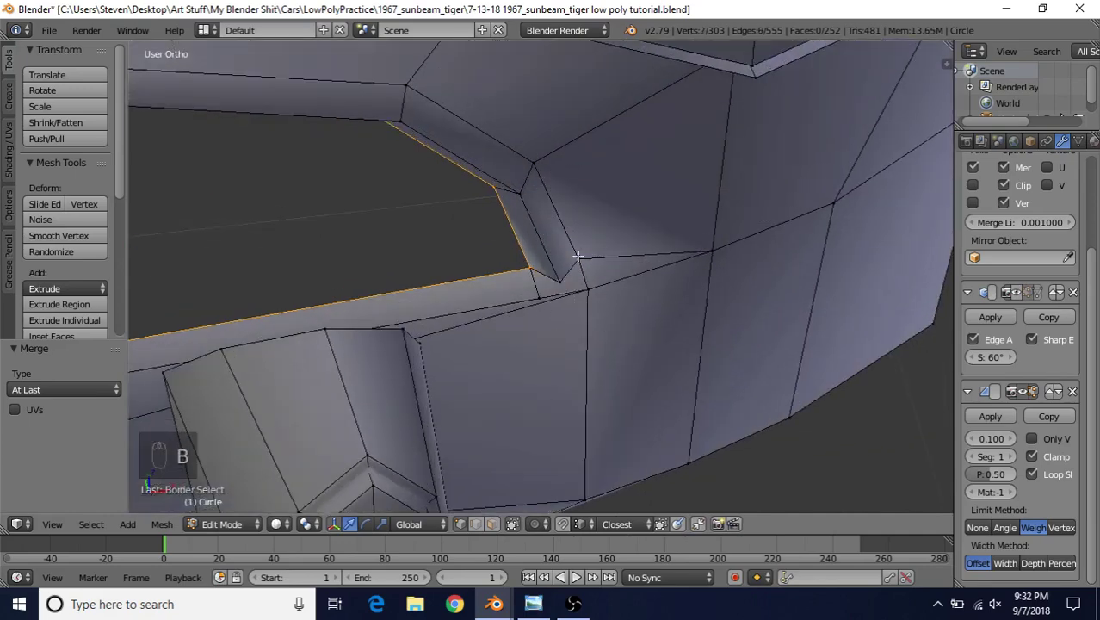
middle_click_drag(574, 268, 533, 305)
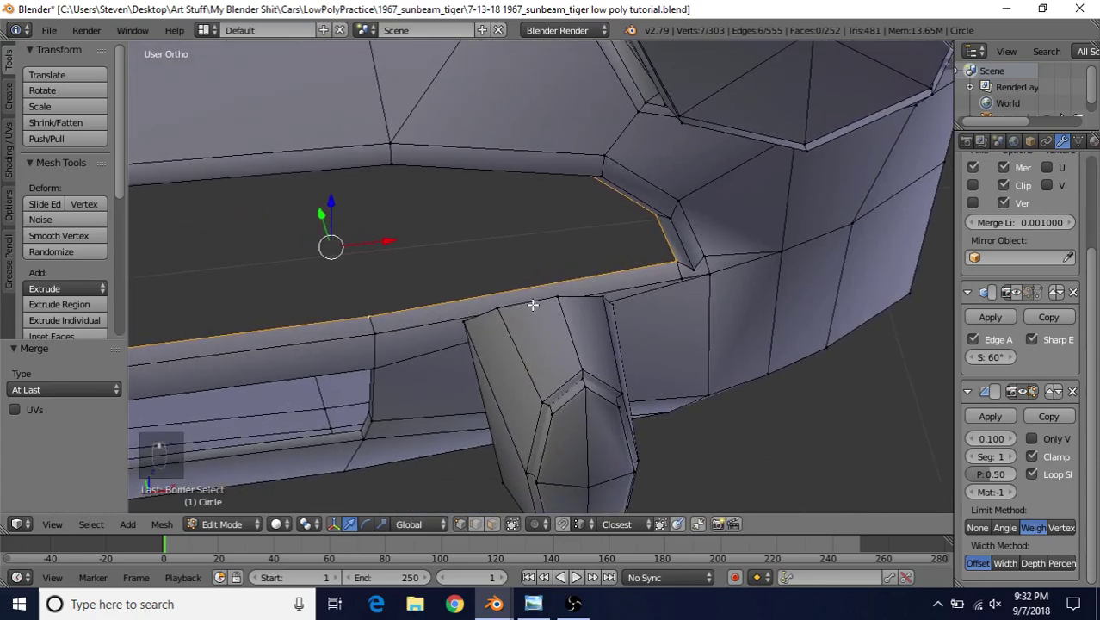
key("f")
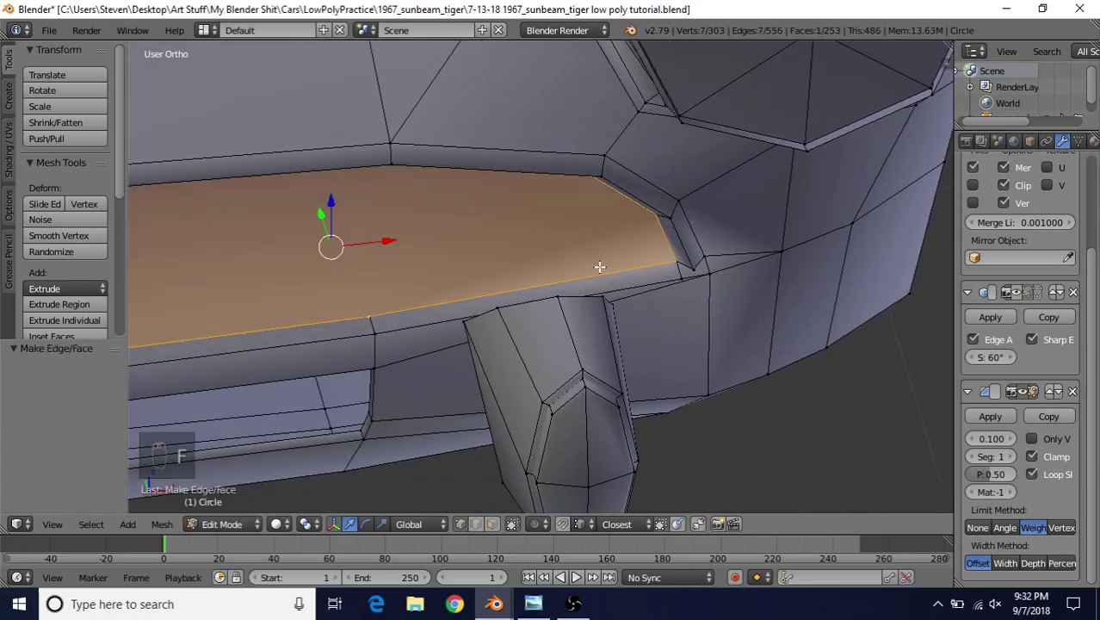
Extrude the grille face and move it 0.083 along Y into the car body
middle_click_drag(600, 266, 505, 240)
key("e")
right_click(565, 233)
key("g")
key("y")
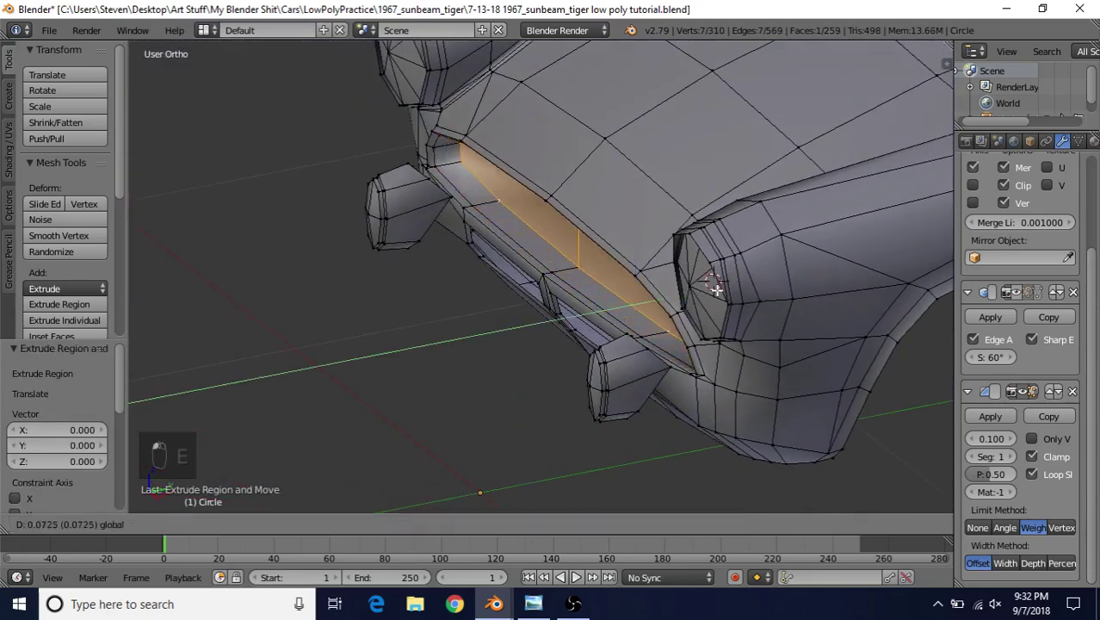
left_click(720, 289)
middle_click_drag(719, 289, 760, 263)
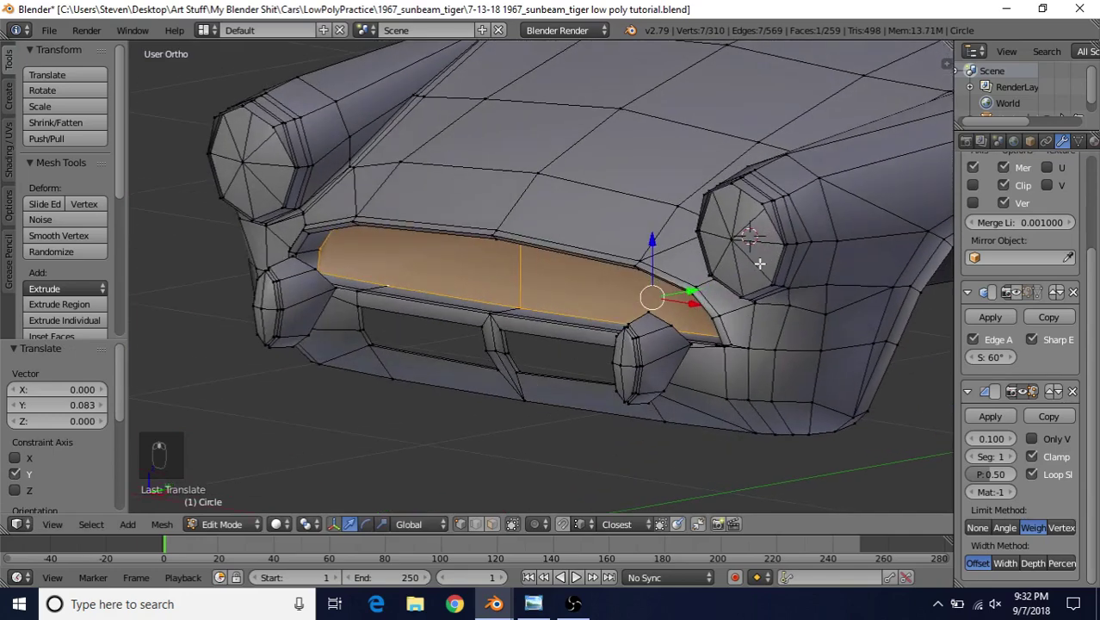
Flatten the recessed grille face by scaling it to 0 along the Y axis
type("sy")
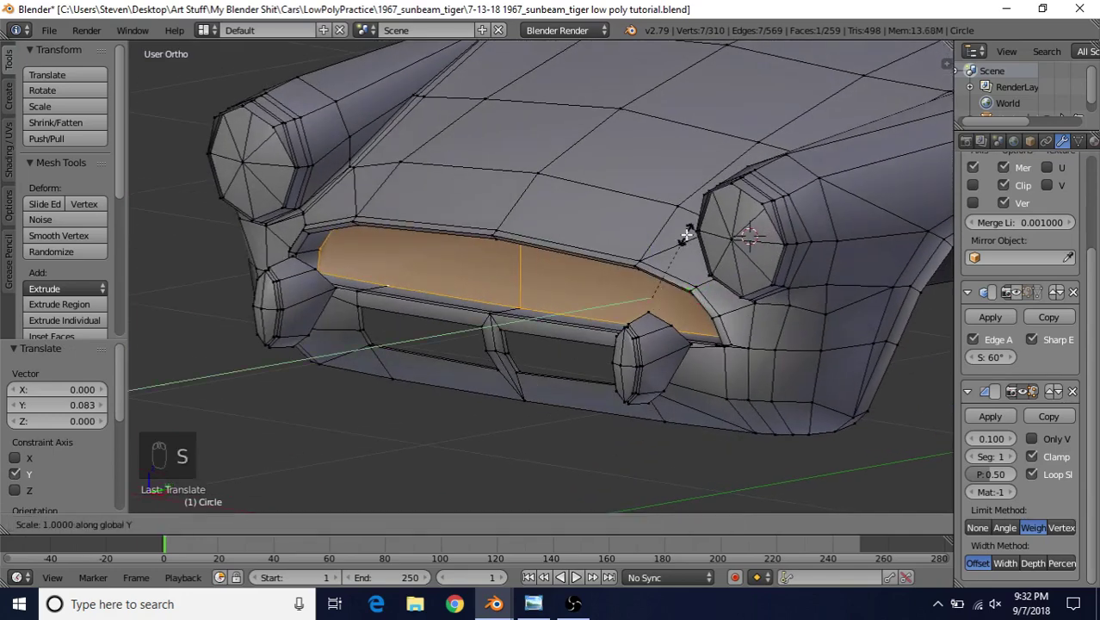
type("0")
key("Return")
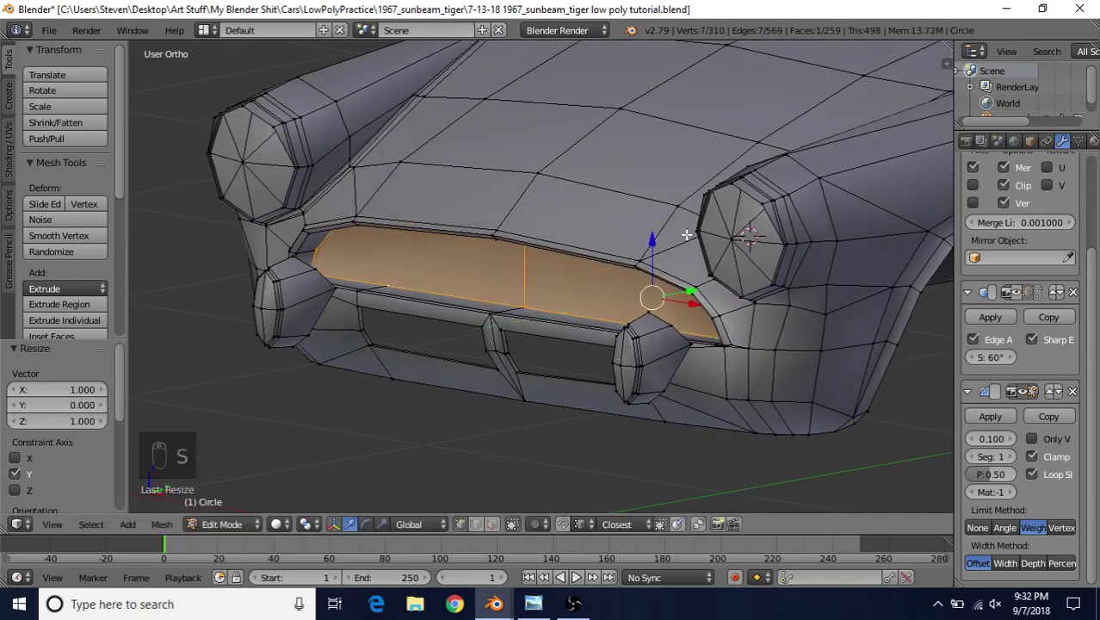
middle_click_drag(615, 235, 583, 264)
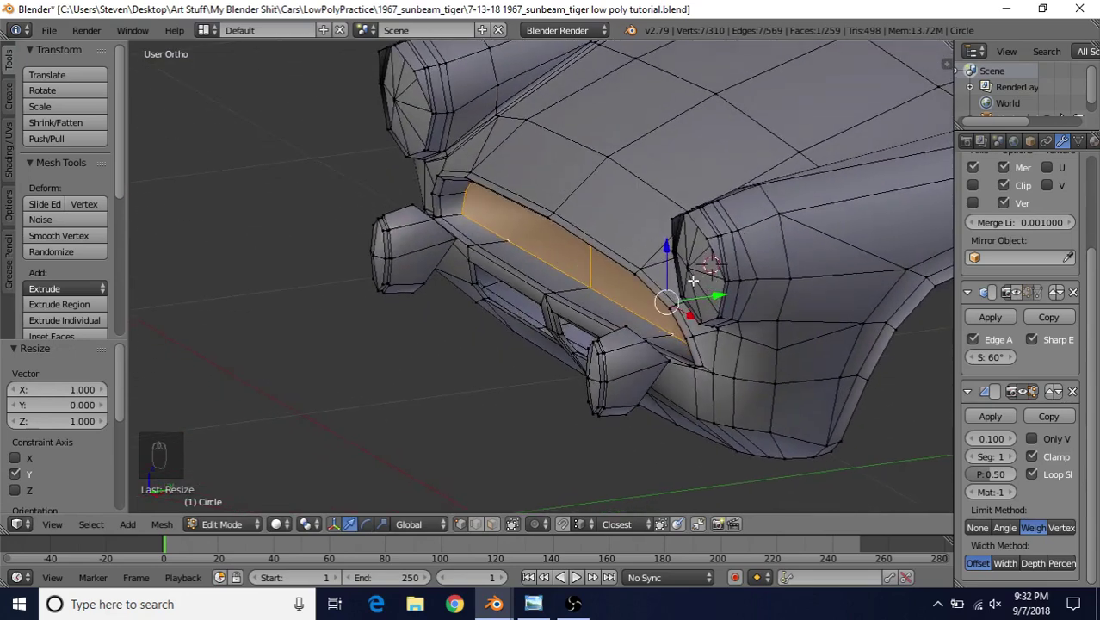
Hide everything except the grille face and connect its outer upper-edge vertex to the lower outer corner
key("shift+h")
middle_click_drag(709, 263, 687, 294)
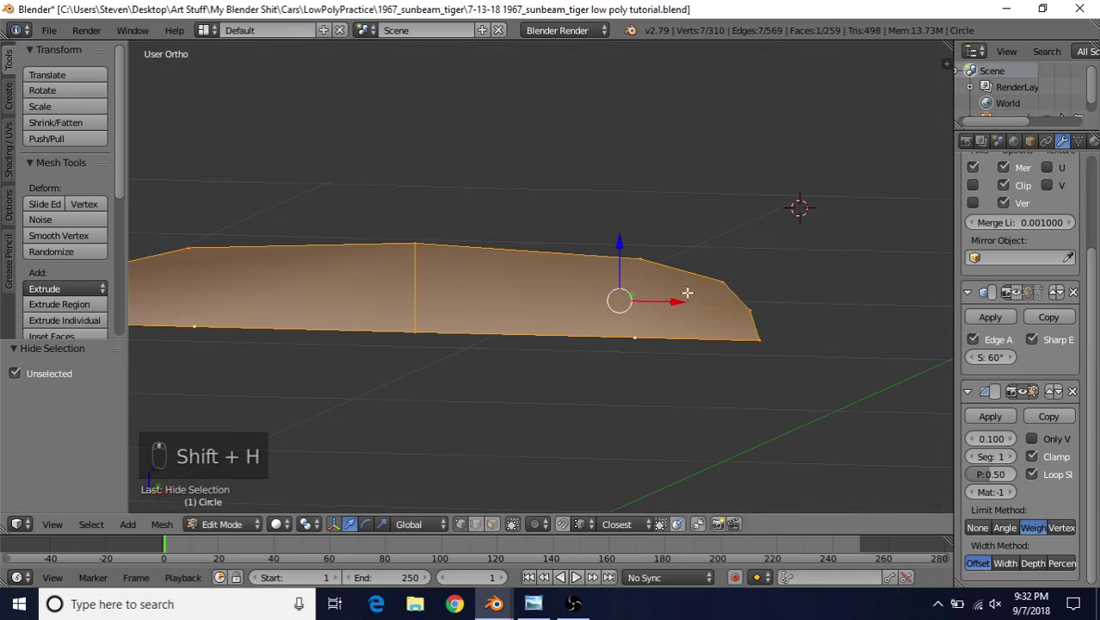
right_click(640, 260)
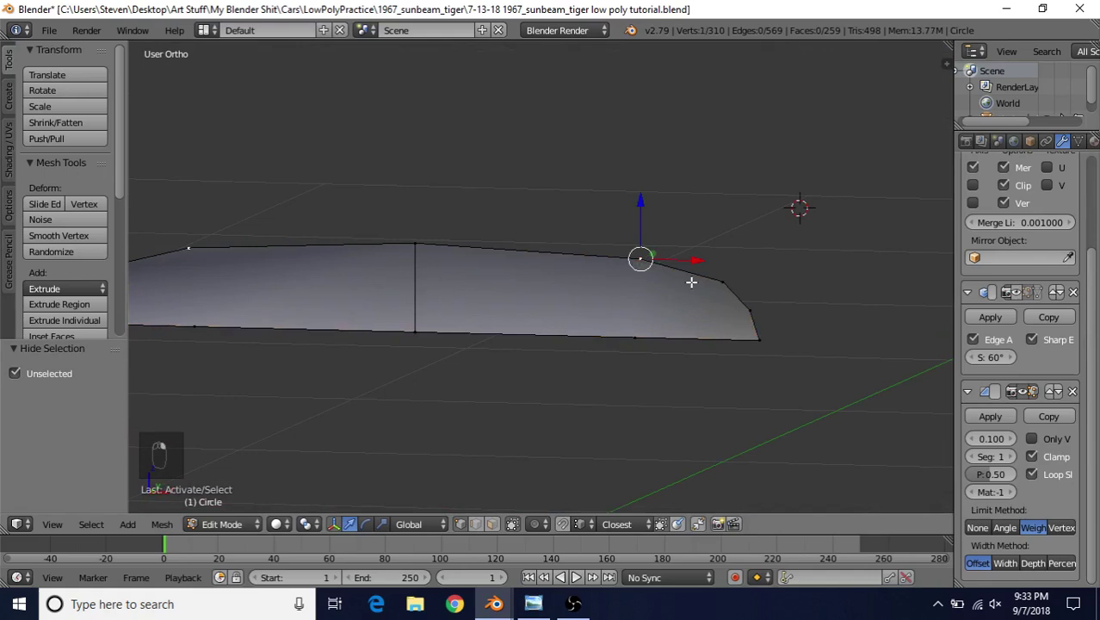
right_click(734, 334, "shift")
key("j")
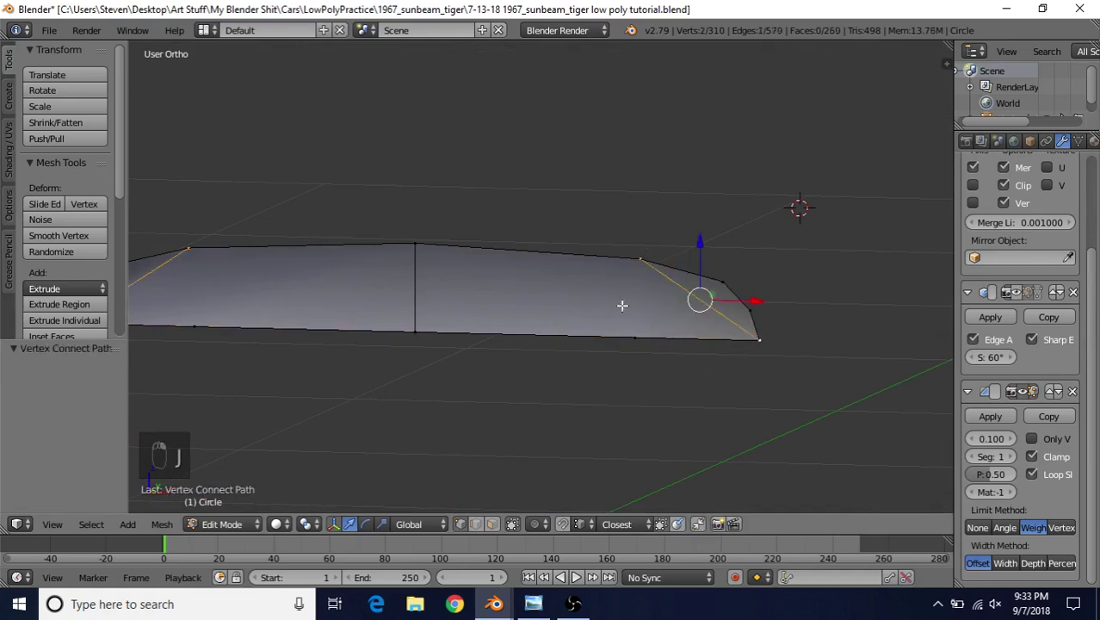
Connect the grille face's upper centre vertex to the middle vertex of its lower edge
right_click(419, 245)
right_click(637, 337, "shift")
key("j")
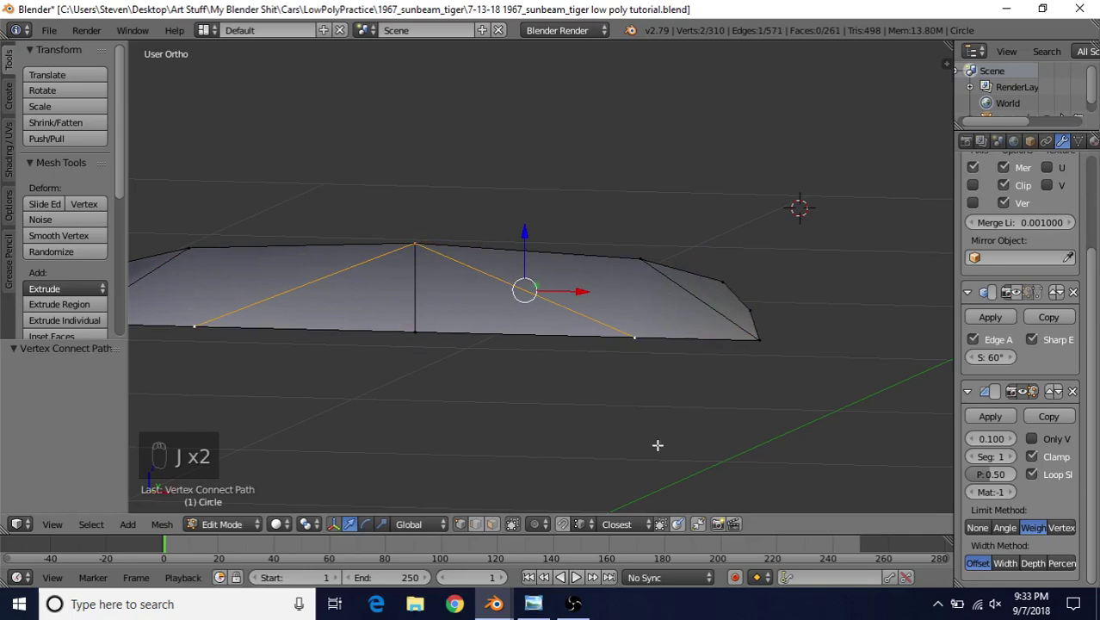
Snap the 3D cursor to the scene centre
scroll(501, 388, "down", 3)
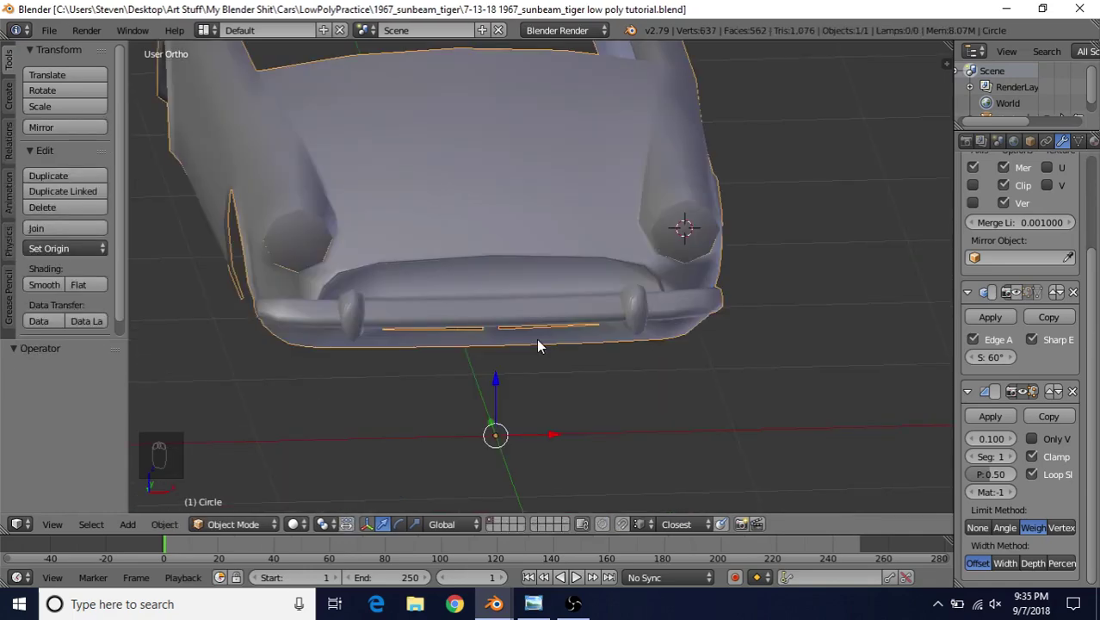
key("shift+s")
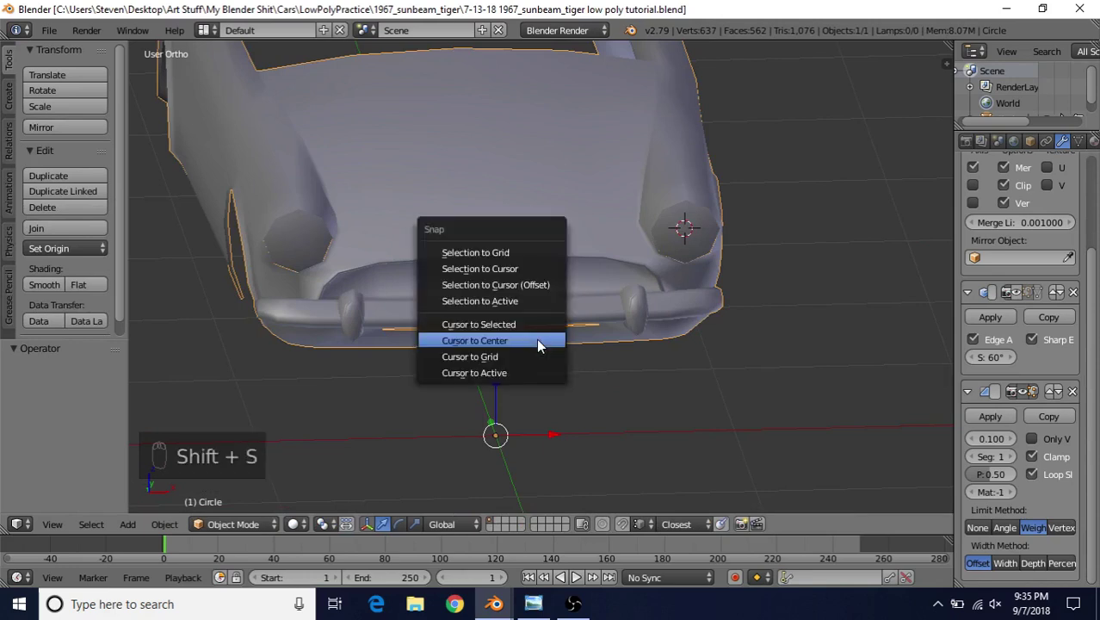
left_click(482, 341)
Reveal the hidden car body geometry in Edit Mode and deselect everything
key("Tab")
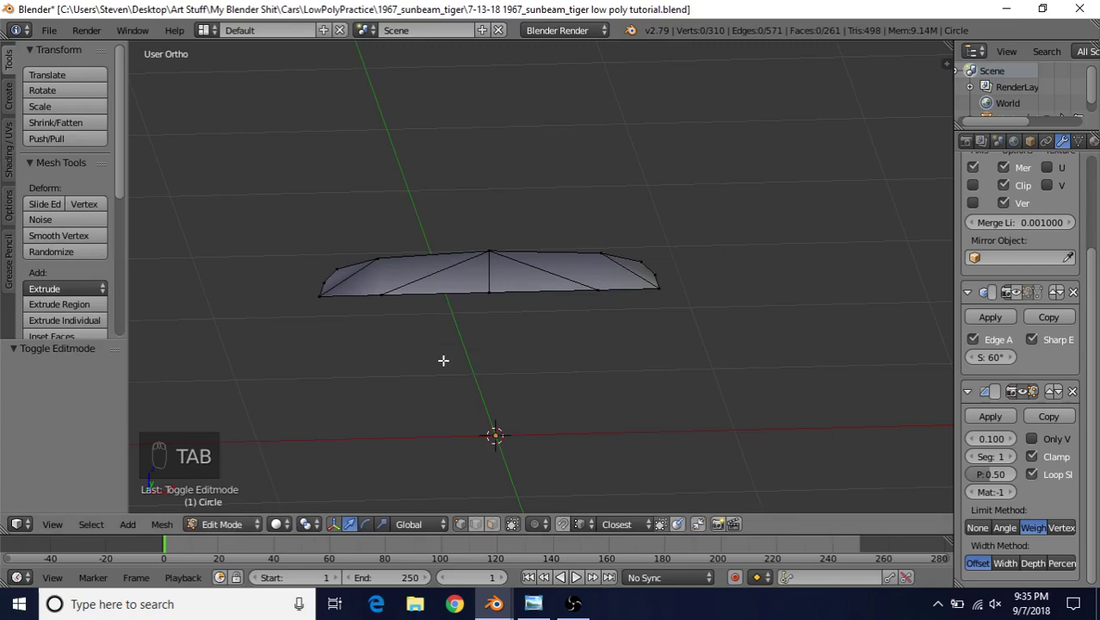
key("alt+h")
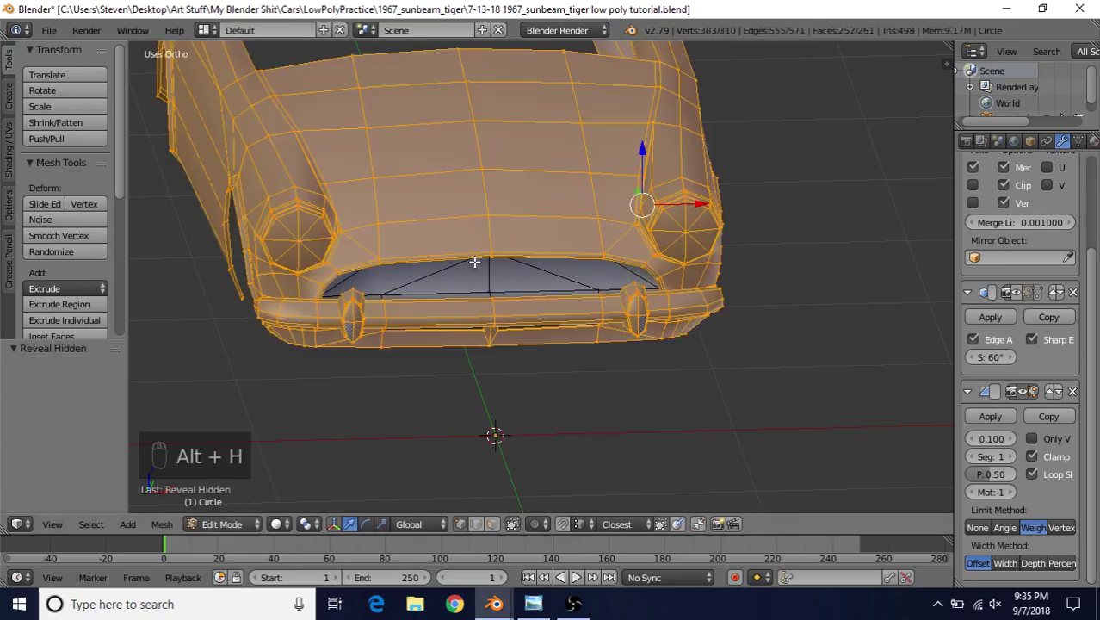
key("a")
scroll(511, 366, "down", 2)
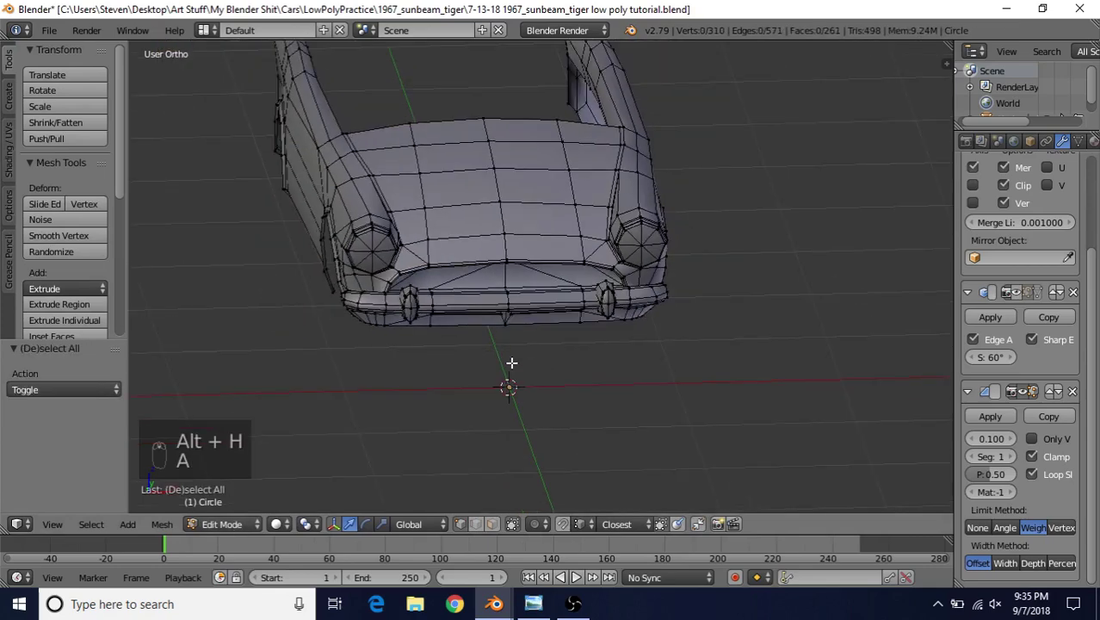
middle_click_drag(511, 363, 483, 302)
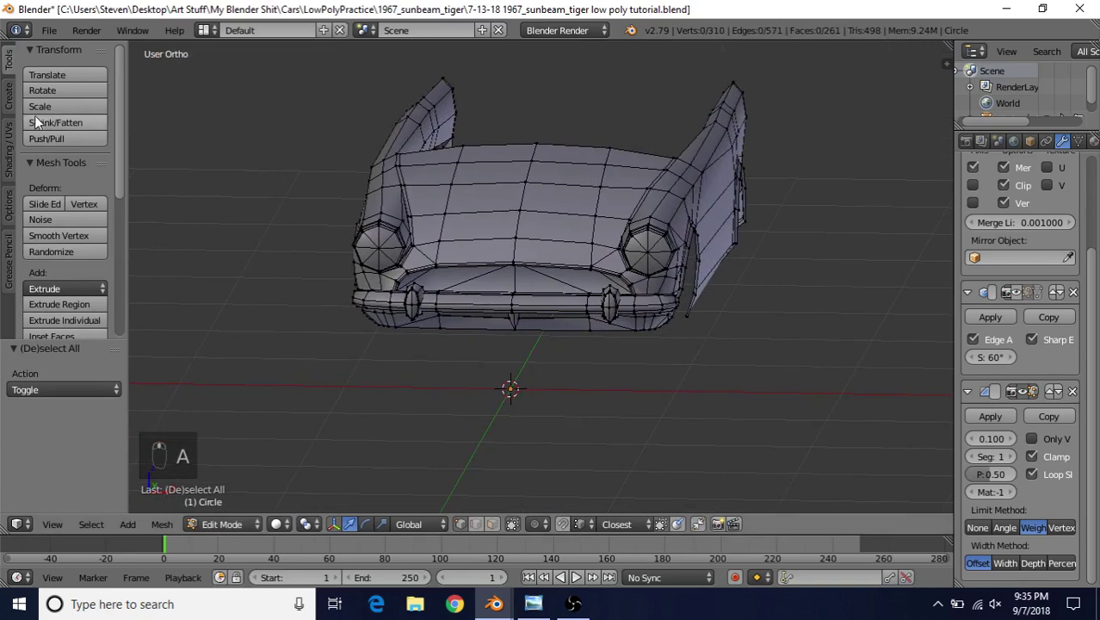
Add a cube at the 3D cursor and move it 1.205 along X, against its mirrored copy
left_click(9, 105)
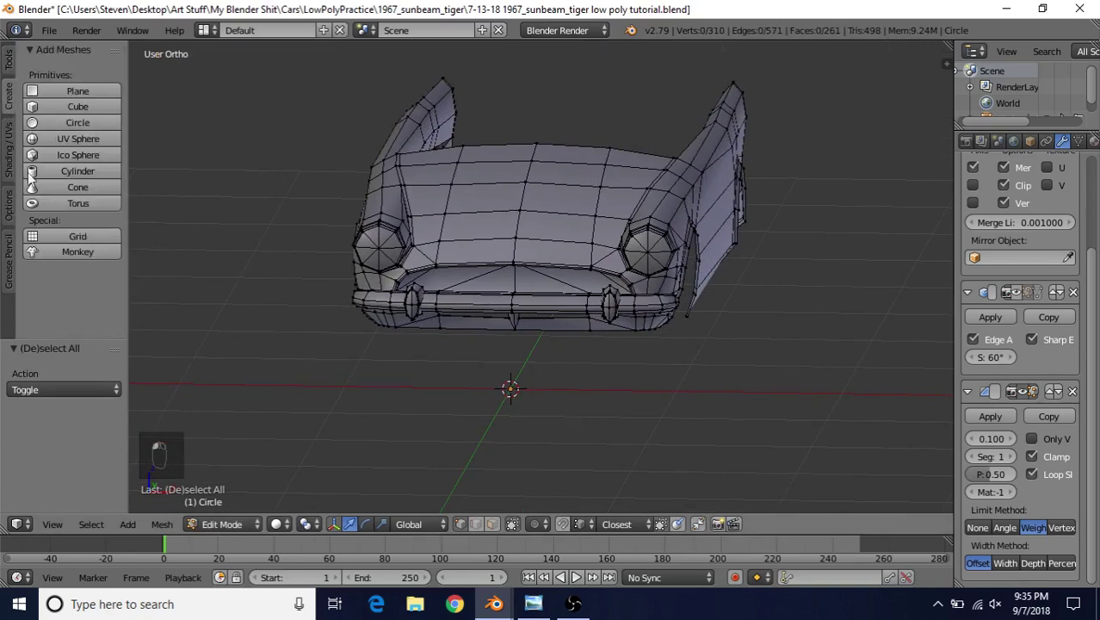
left_click(73, 106)
key("g")
key("x")
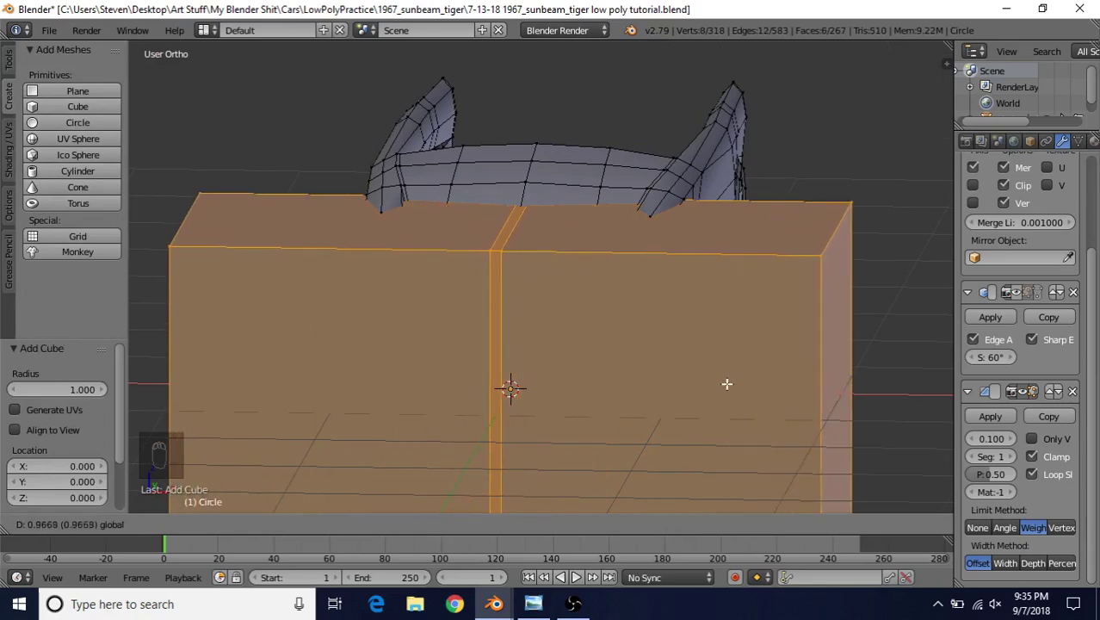
left_click(763, 386)
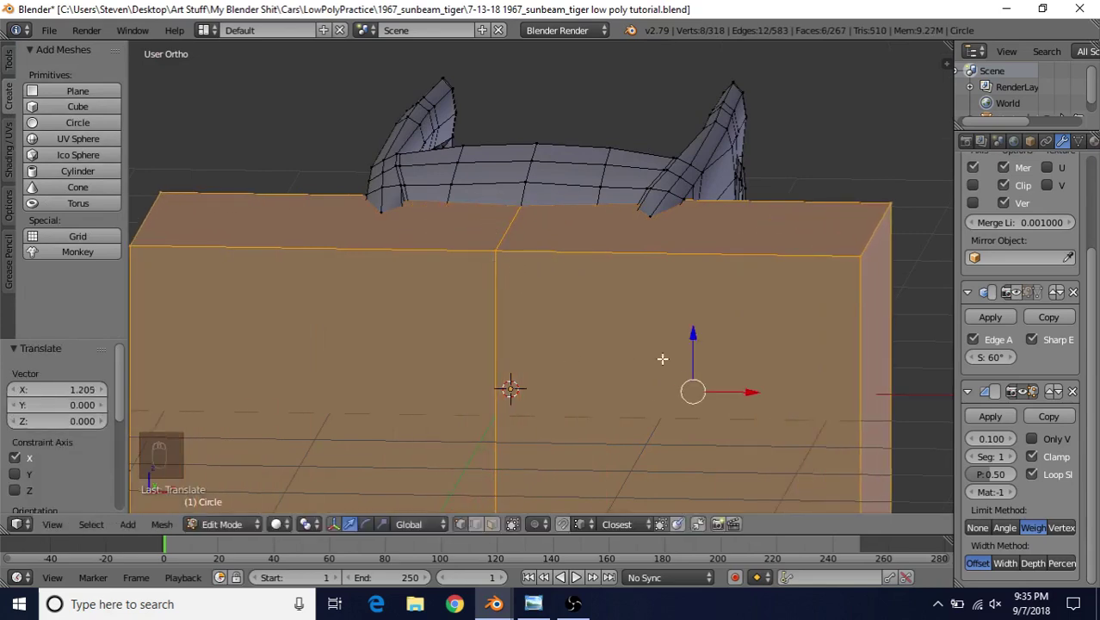
key("g")
right_click(746, 388)
scroll(607, 405, "down", 1)
mouse_move(533, 387)
middle_mouse_down()
mouse_move(553, 386)
mouse_move(531, 386)
middle_mouse_up()
Delete the cube's inner face on the mirror plane
key("z")
scroll(530, 386, "up", 1)
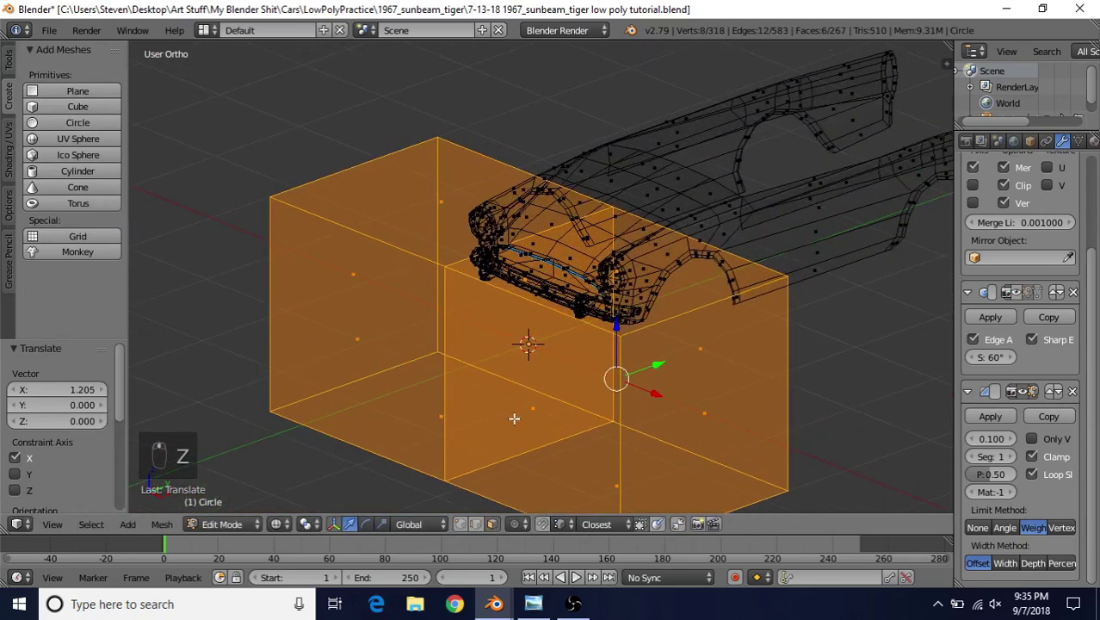
right_click(529, 342)
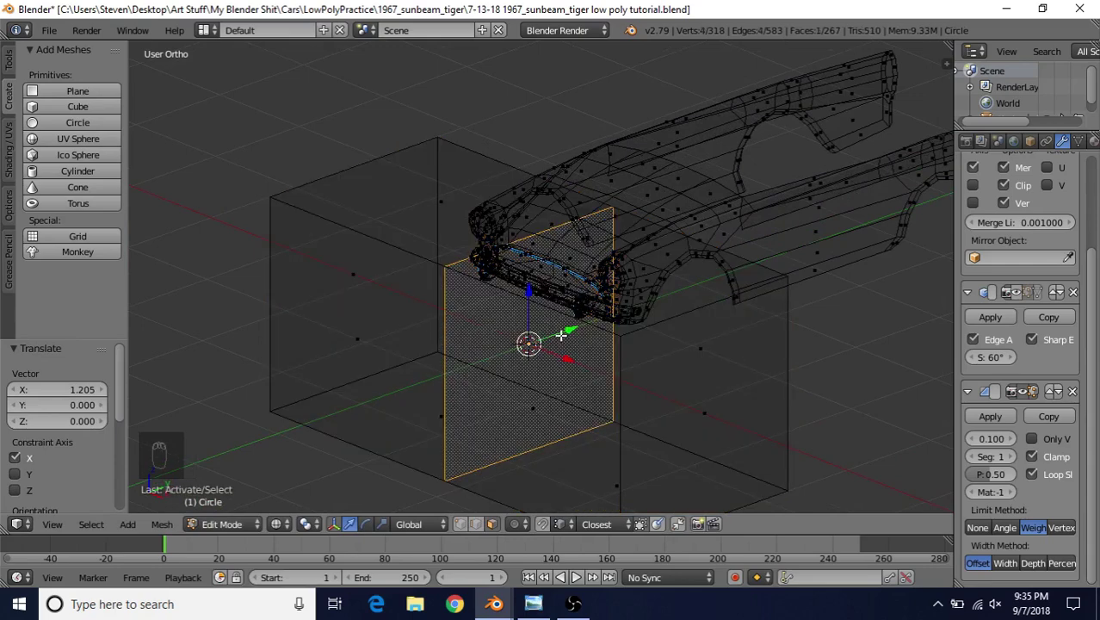
key("Delete")
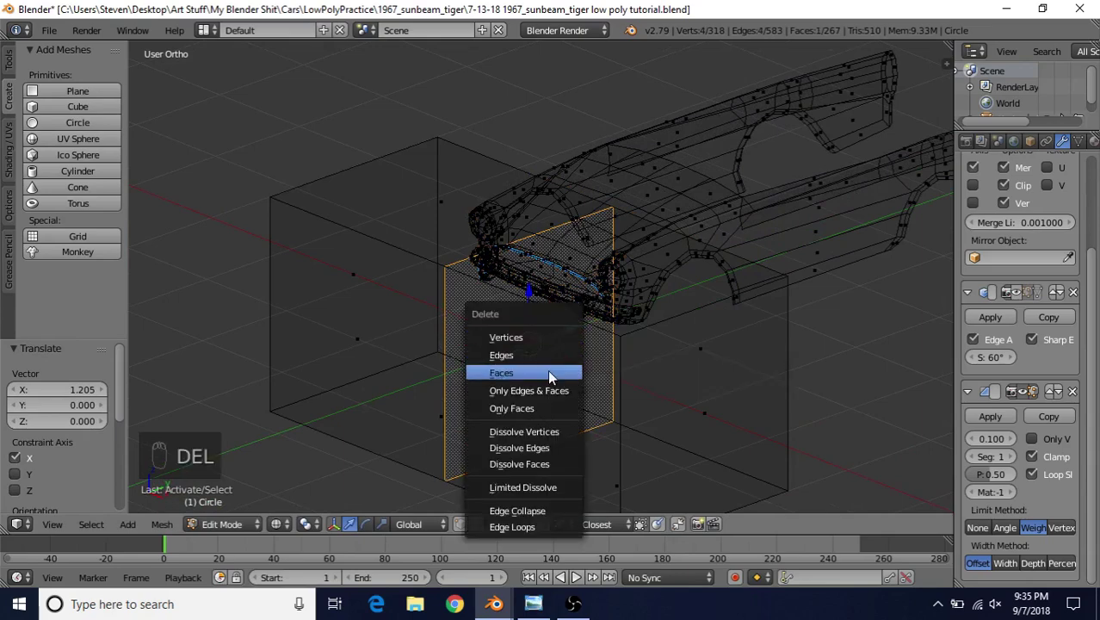
left_click(547, 370)
middle_click_drag(548, 371, 531, 401)
key("z")
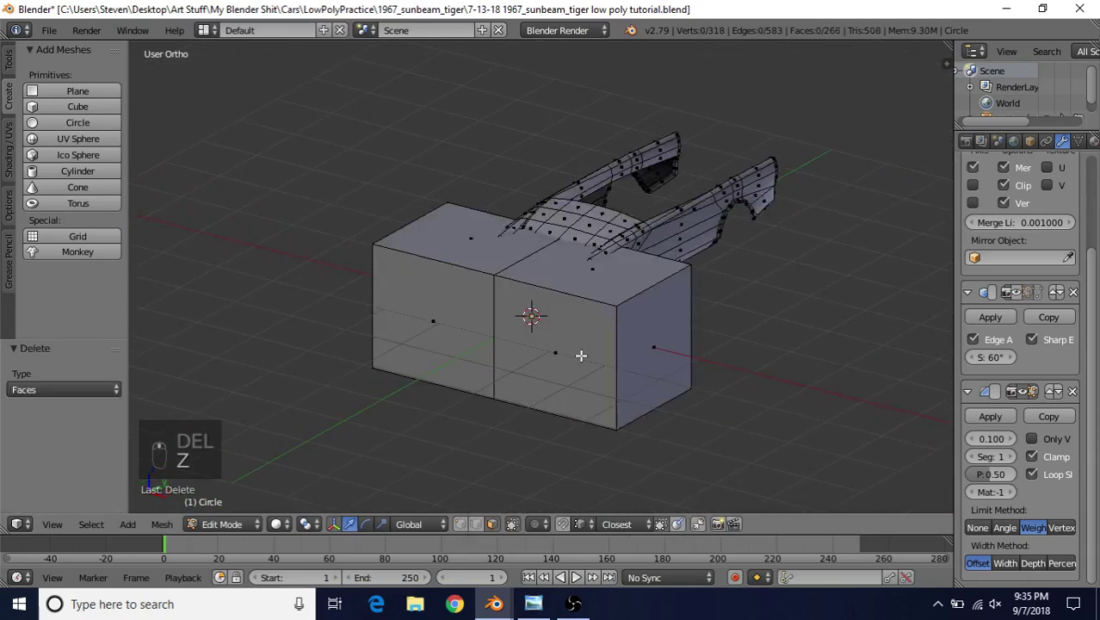
Delete the cube's outer end face
mouse_move(582, 354)
middle_mouse_down()
mouse_move(585, 374)
mouse_move(670, 373)
mouse_move(590, 346)
middle_mouse_up()
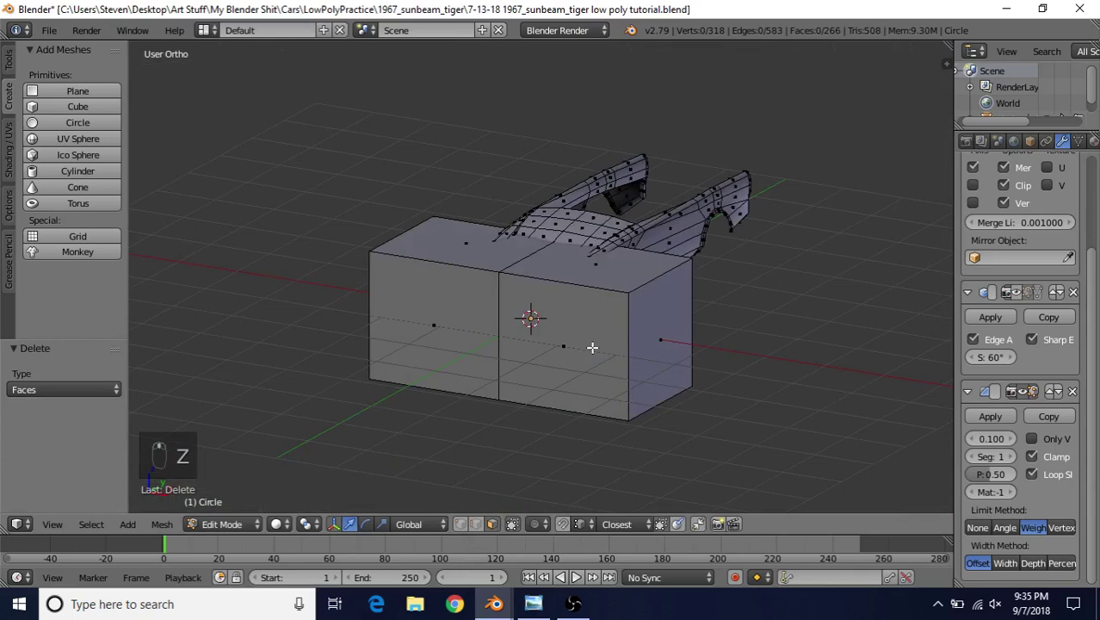
right_click(660, 343)
key("Delete")
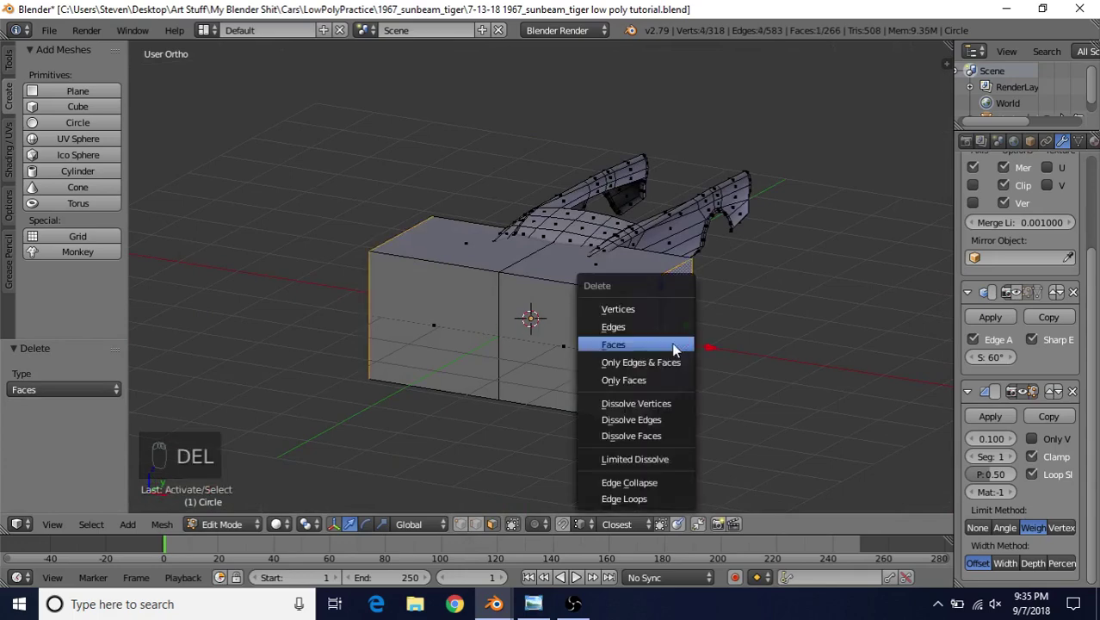
left_click(669, 343)
scroll(582, 386, "down", 3)
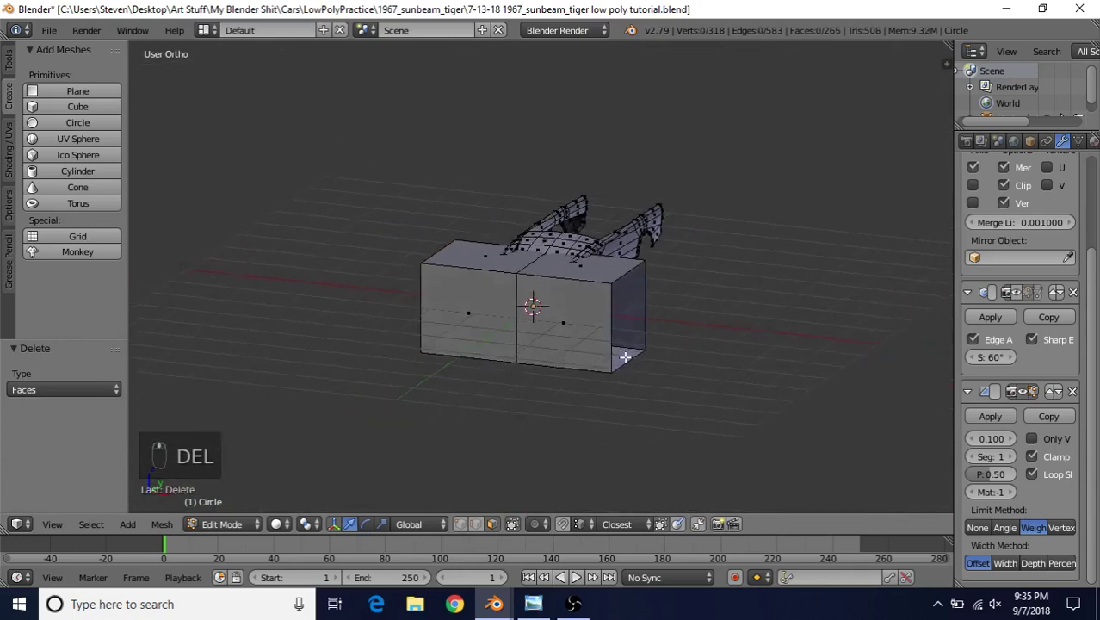
scroll(547, 322, "up", 3)
Select the whole linked cube and scale it to 0.023 to form a thin bar
right_click(635, 329)
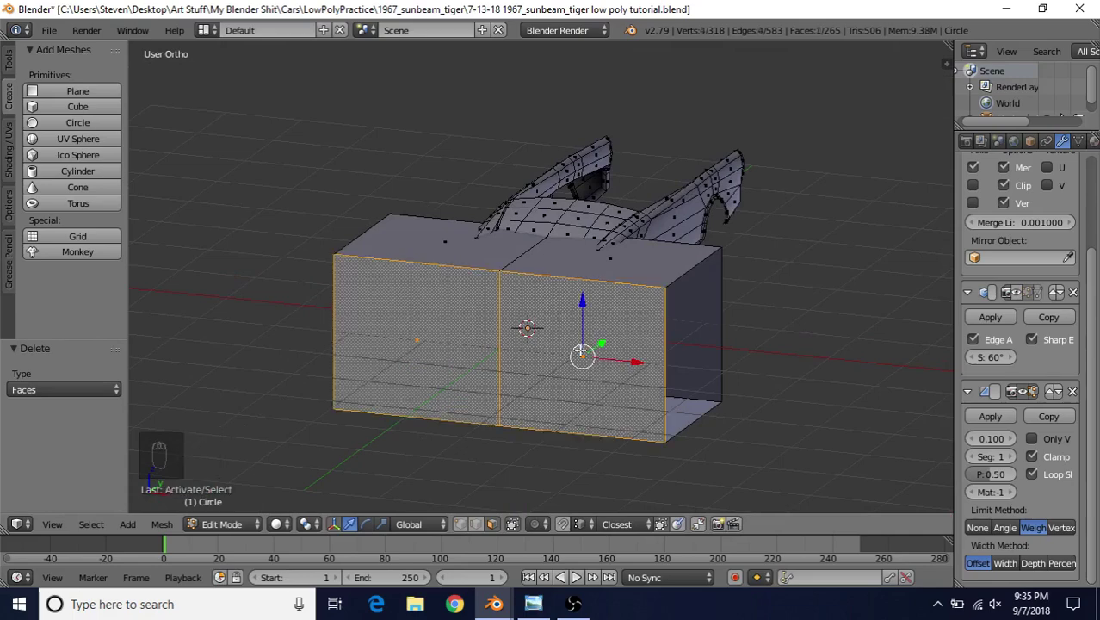
key("ctrl+l")
key("s")
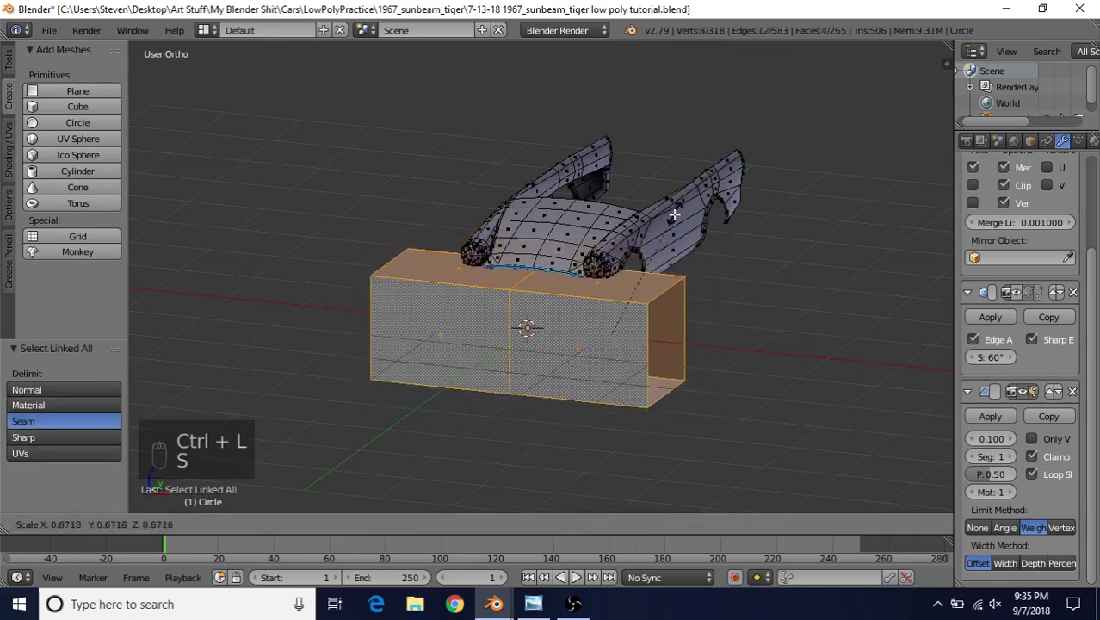
left_click(611, 327)
In front view, move the bar 0.031 along X and 0.633 up along Z to the grille, and scale it to 0.535
key("KP_1")
scroll(649, 257, "up", 6)
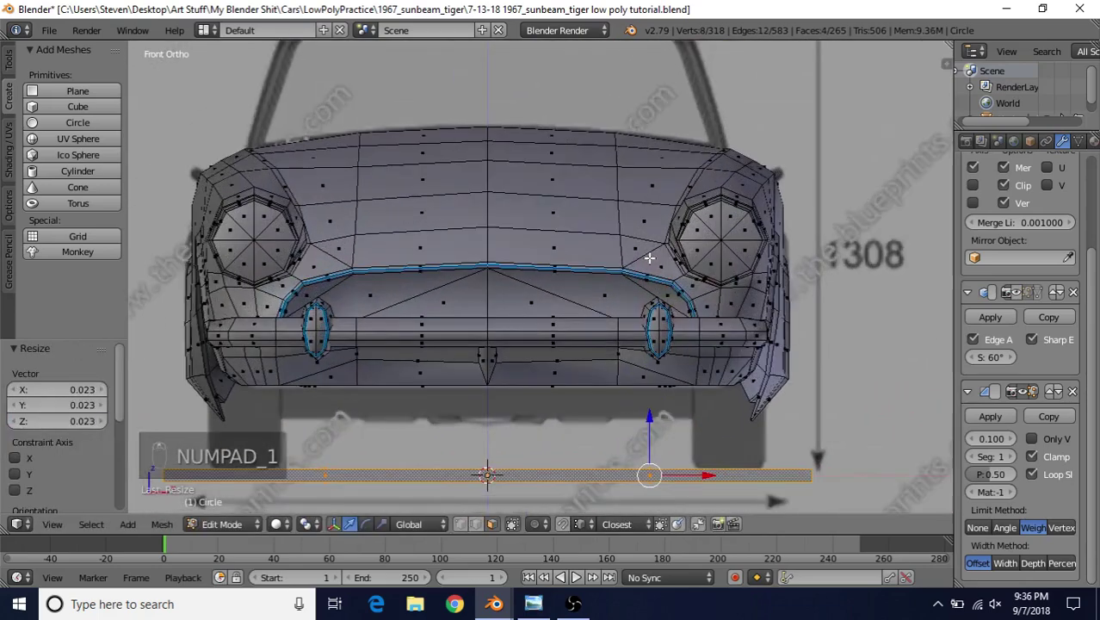
key("g")
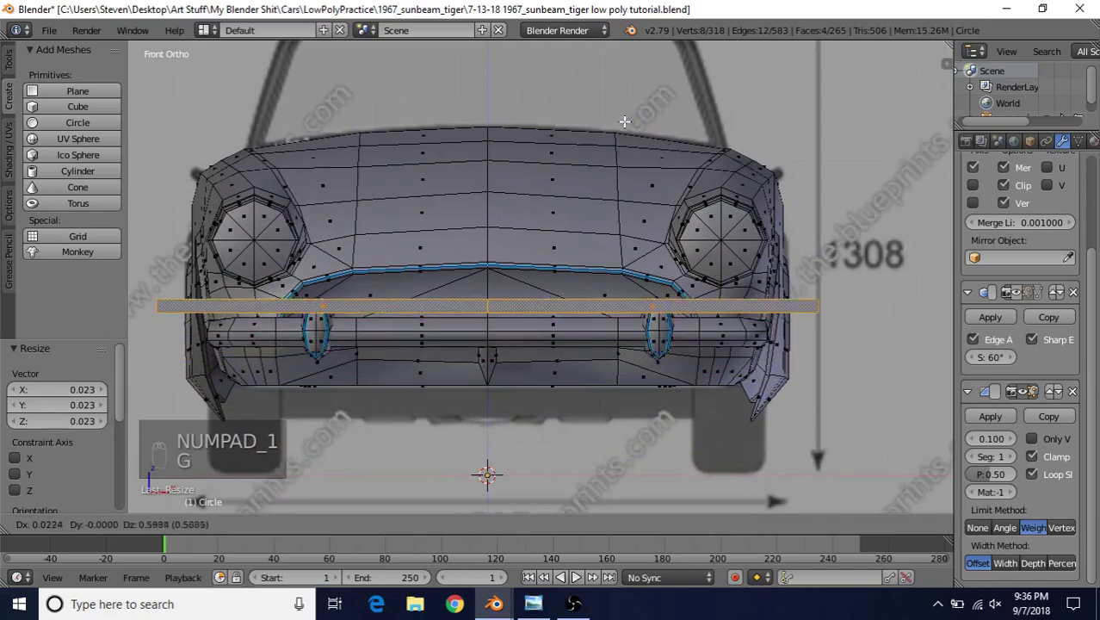
left_click(627, 112)
key("s")
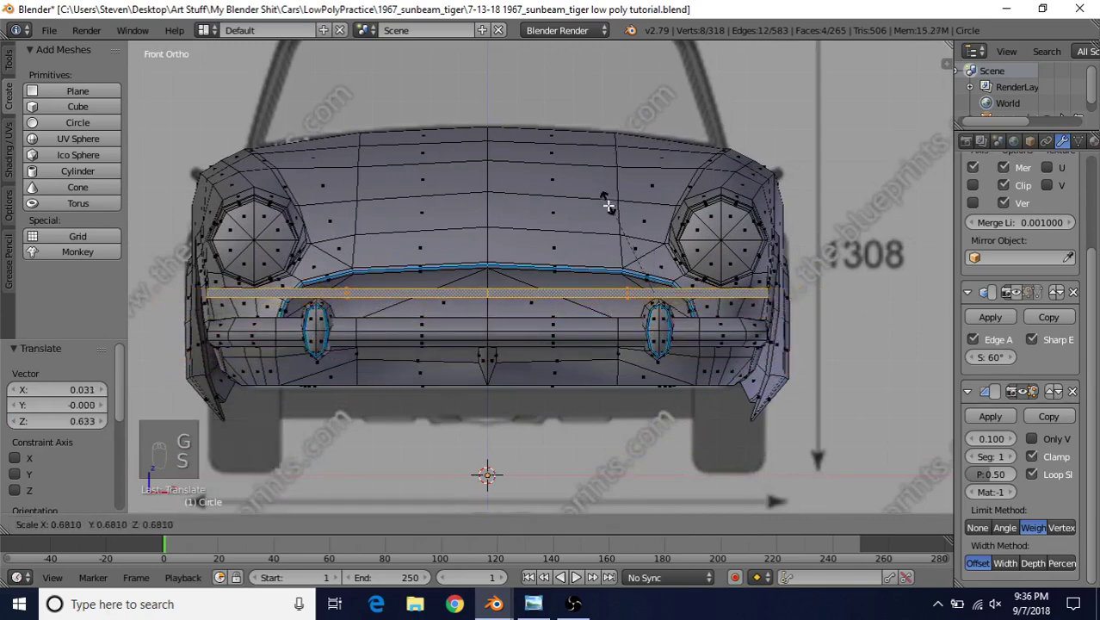
left_click(607, 226)
Scale the bar to 0.511 along X so its ends meet the sides of the grille opening
scroll(622, 224, "up", 3)
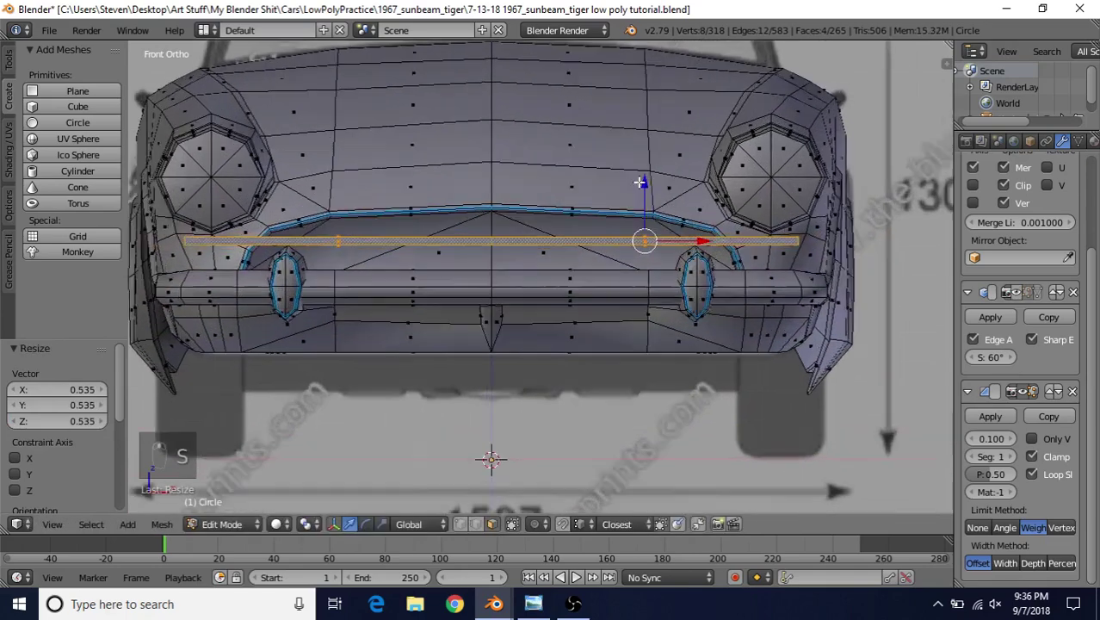
middle_click_drag(704, 194, 694, 188, "shift")
key("s")
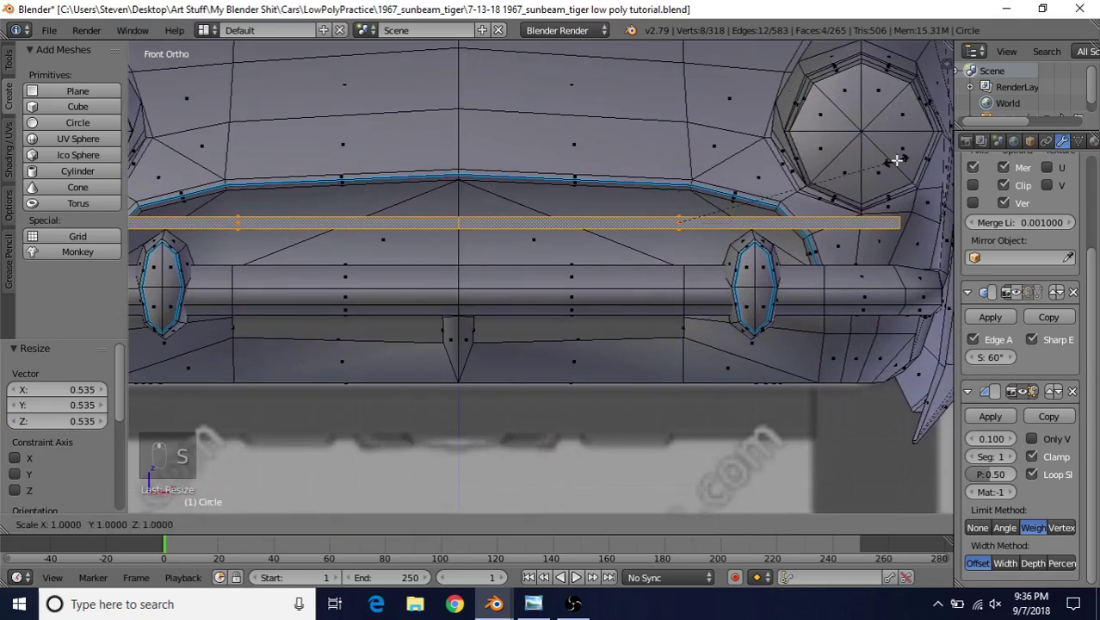
key("x")
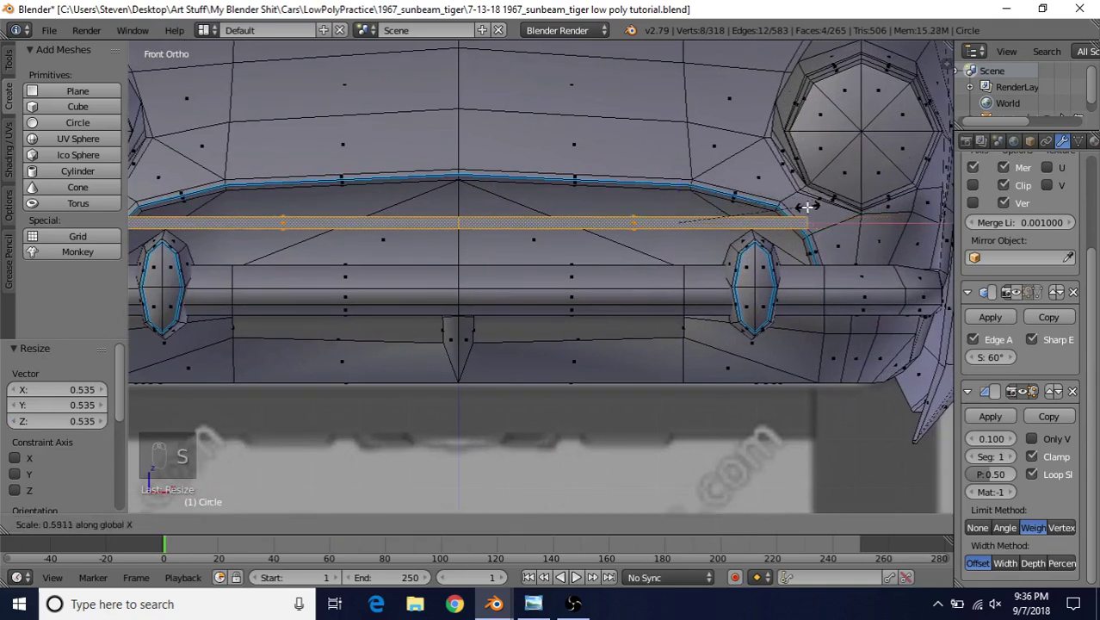
left_click(792, 210)
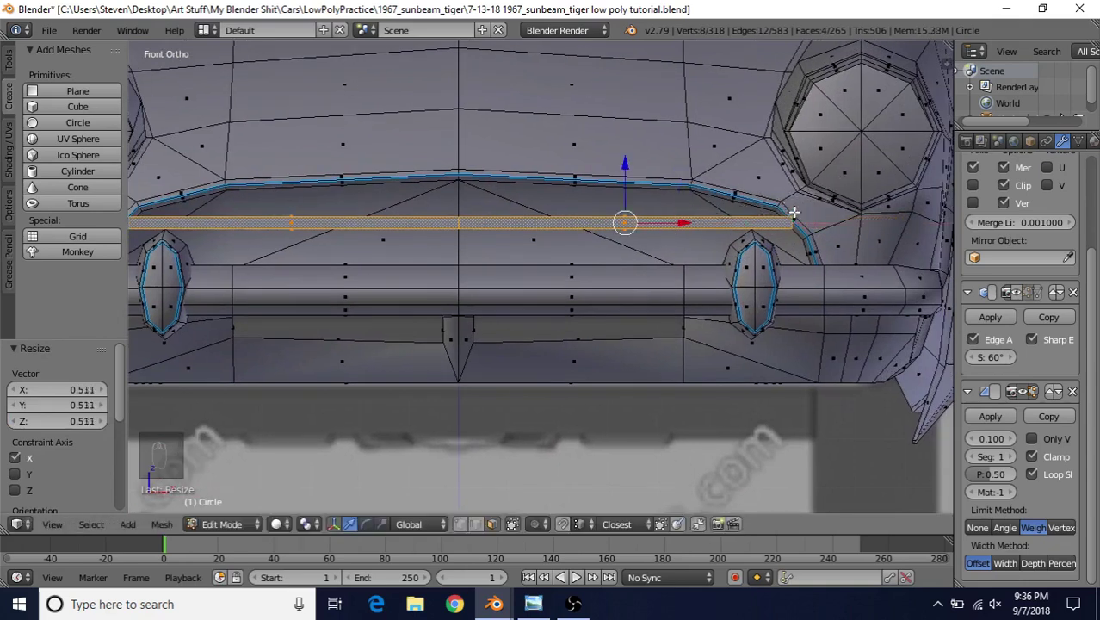
Move the bar back into the grille opening along Y by 0.214 and a further 0.019
middle_click_drag(796, 209, 613, 284)
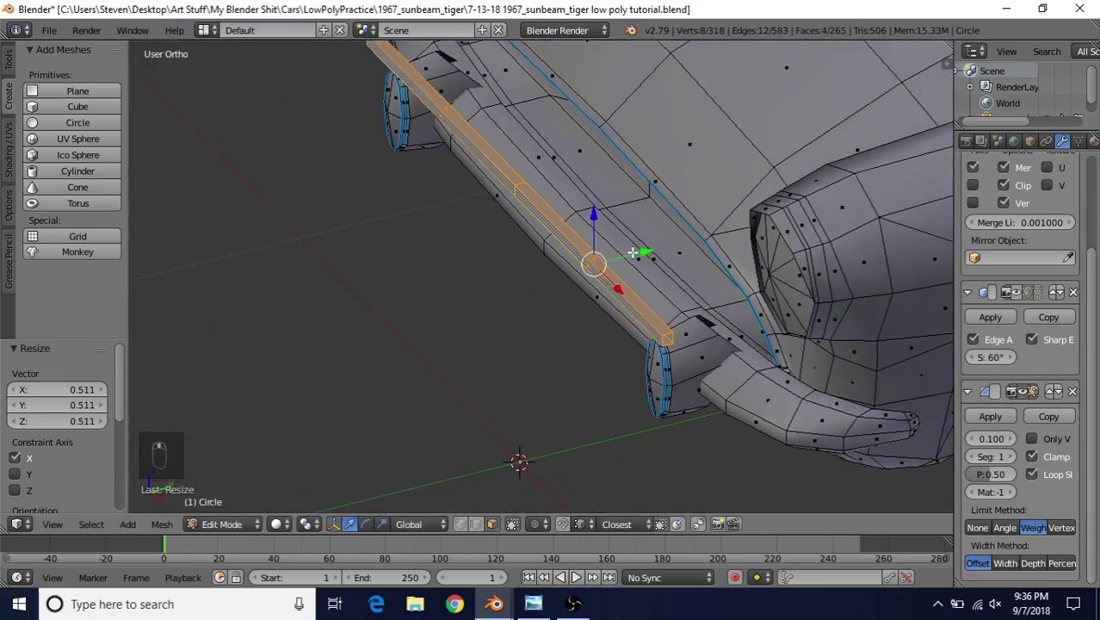
left_click_drag(634, 252, 714, 272)
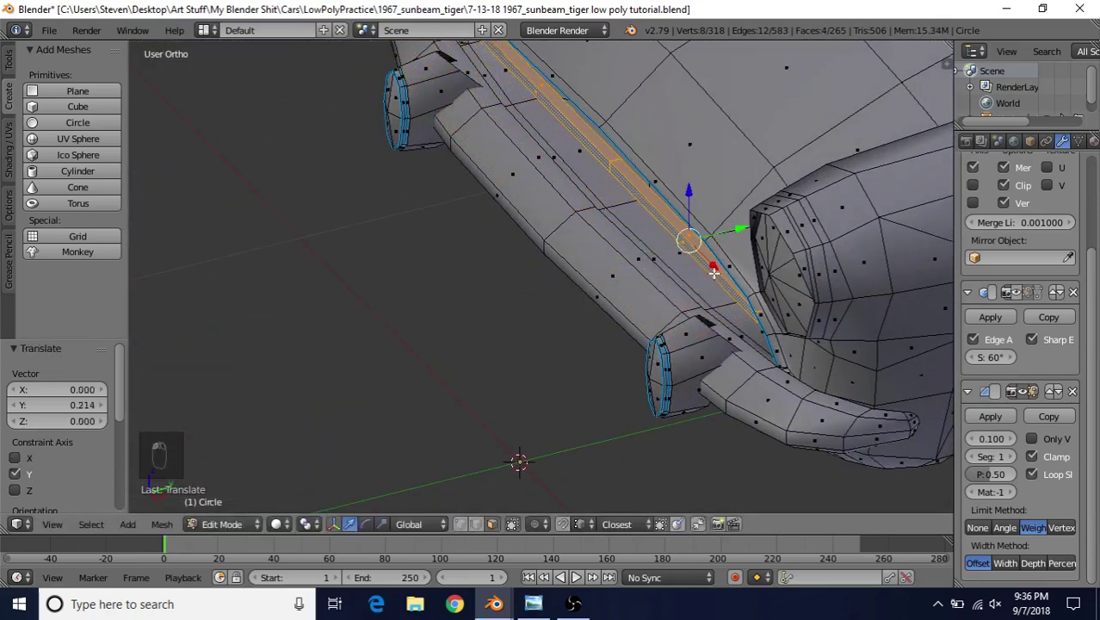
middle_click_drag(714, 272, 792, 239)
left_click_drag(691, 196, 705, 217)
Raise the bar 0.002 along Z against the front-view blueprint in wireframe display
key("KP_1")
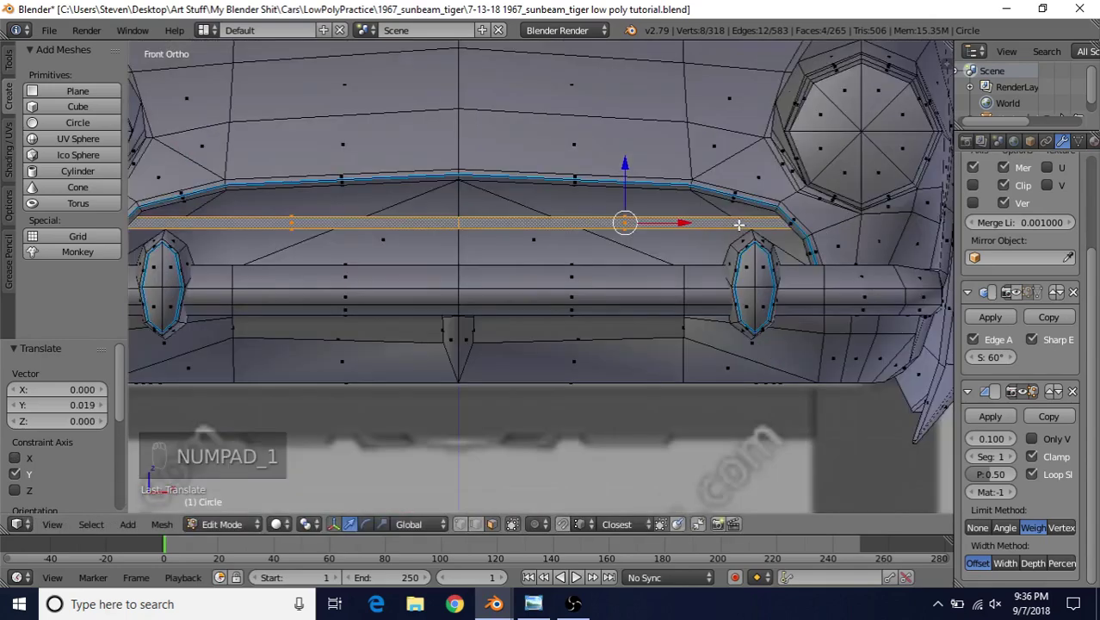
key("z")
scroll(739, 224, "up", 2)
scroll(810, 270, "down", 4, "ctrl")
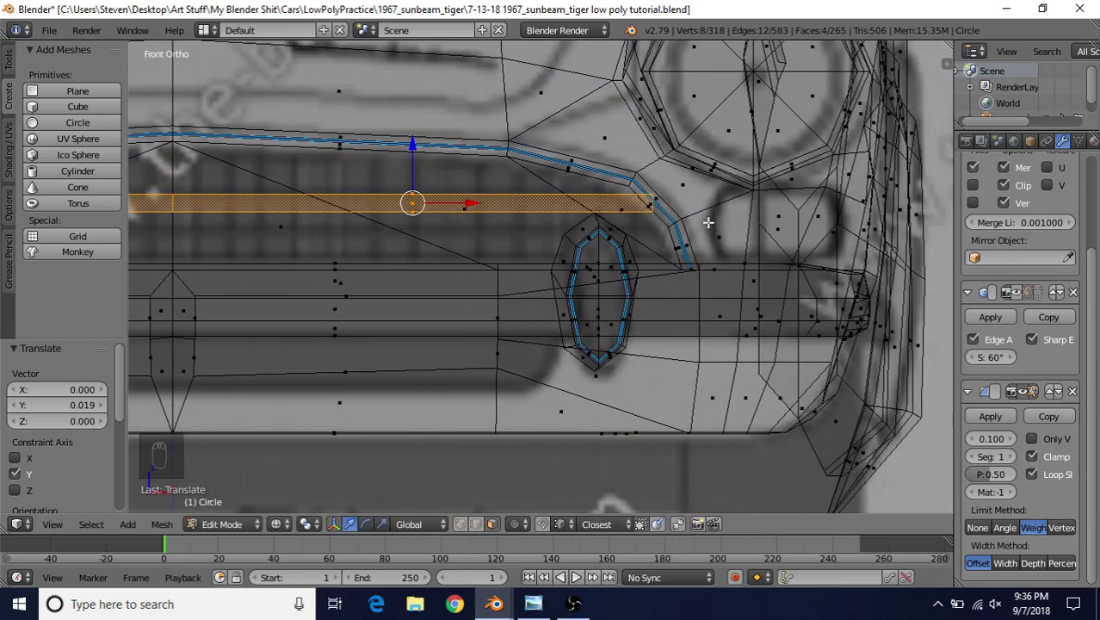
key("ctrl+KP_4")
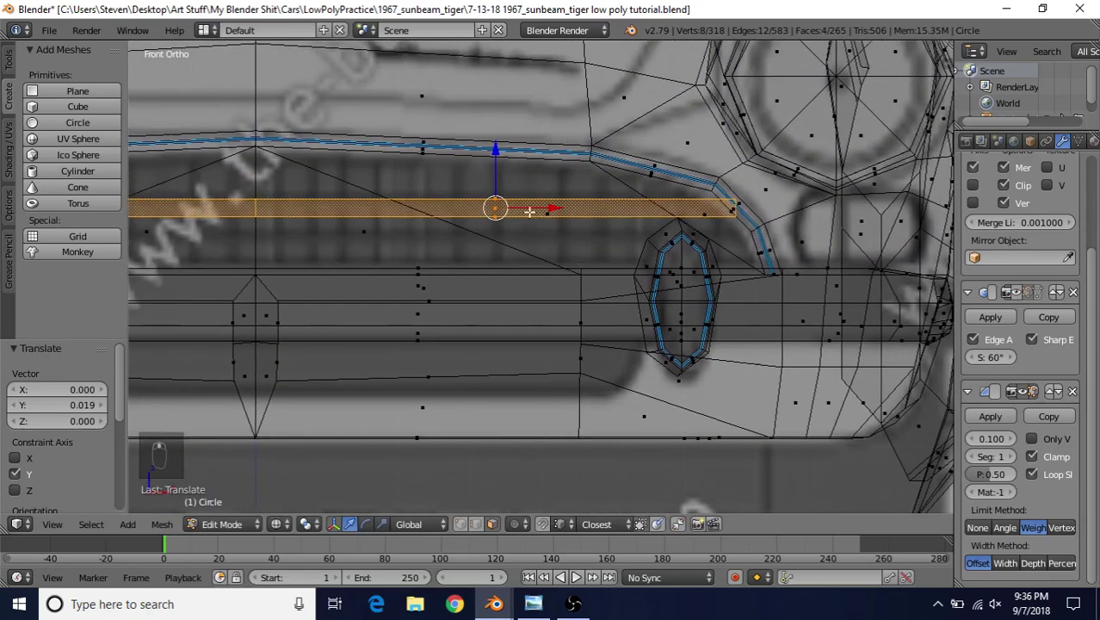
left_click_drag(496, 153, 499, 152)
Return to solid shading and fine-tune the bar's depth in the grille opening with a -0.001 move along Y
mouse_move(339, 228)
middle_mouse_down()
mouse_move(732, 349)
mouse_move(693, 295)
mouse_move(599, 326)
mouse_move(583, 346)
mouse_move(530, 349)
mouse_move(615, 335)
middle_mouse_up()
key("z")
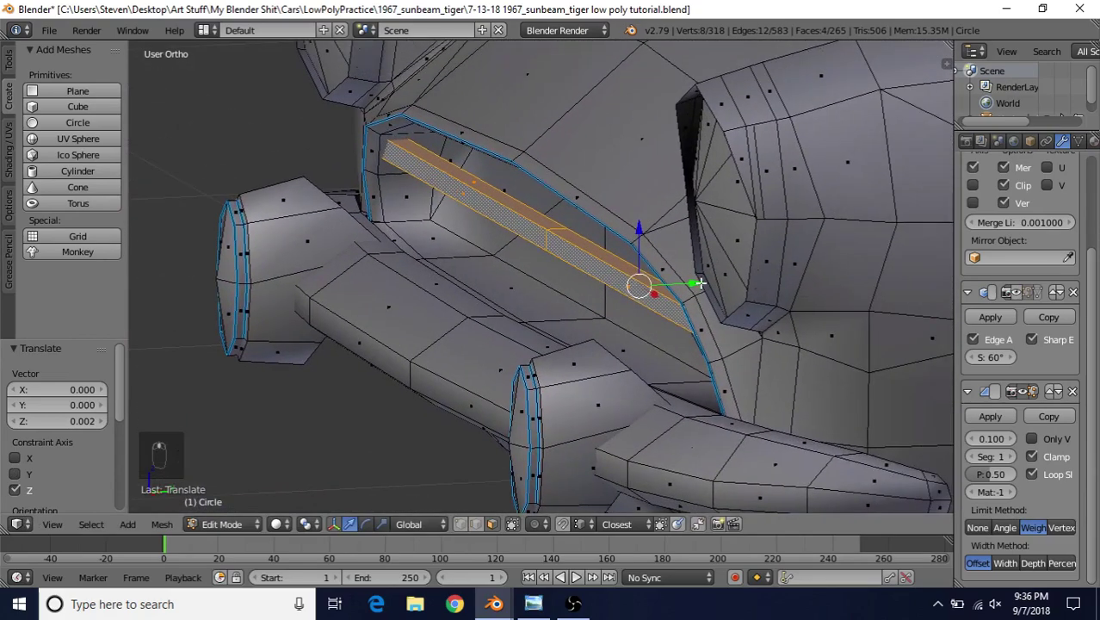
key("g")
key("y")
left_click(454, 169)
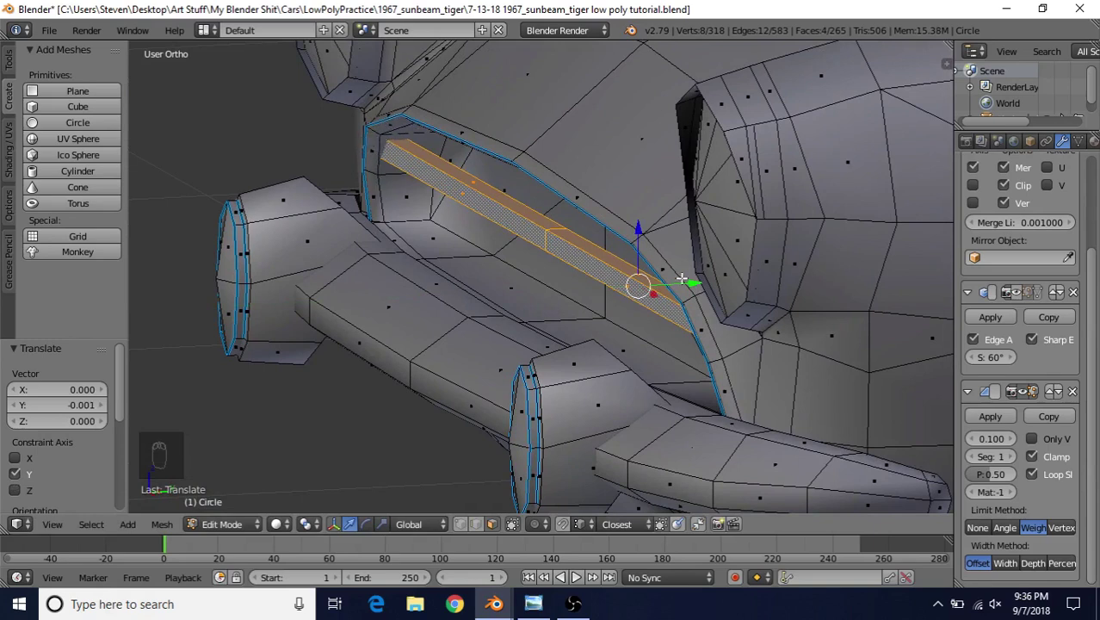
key("g")
key("y")
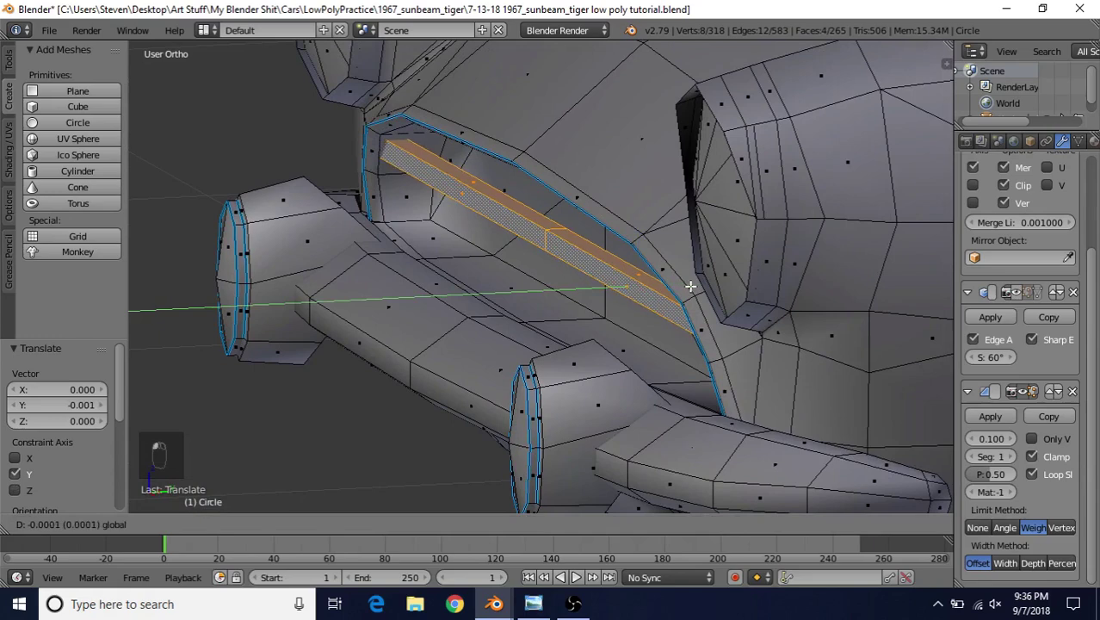
left_click(691, 286)
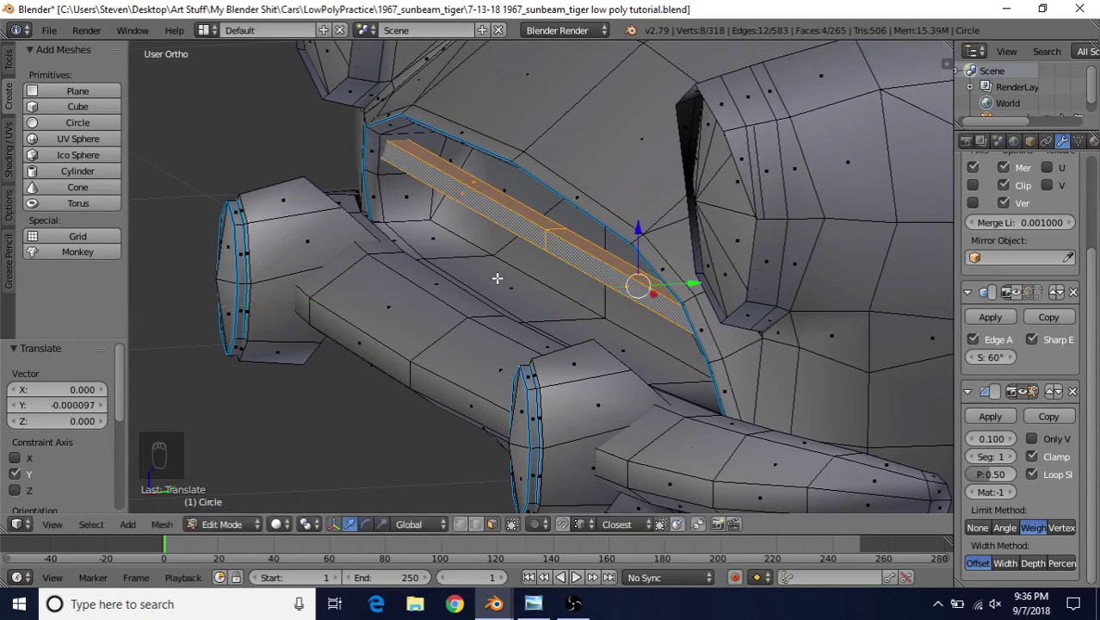
middle_click_drag(497, 278, 538, 263)
scroll(570, 276, "up", 3)
scroll(538, 262, "up", 2)
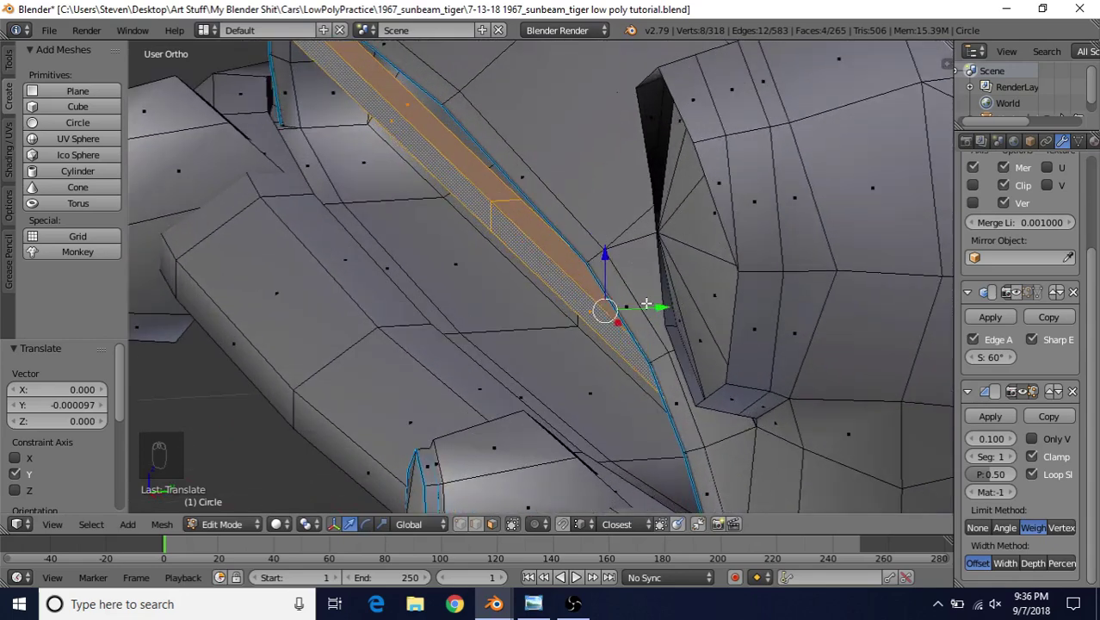
key("s")
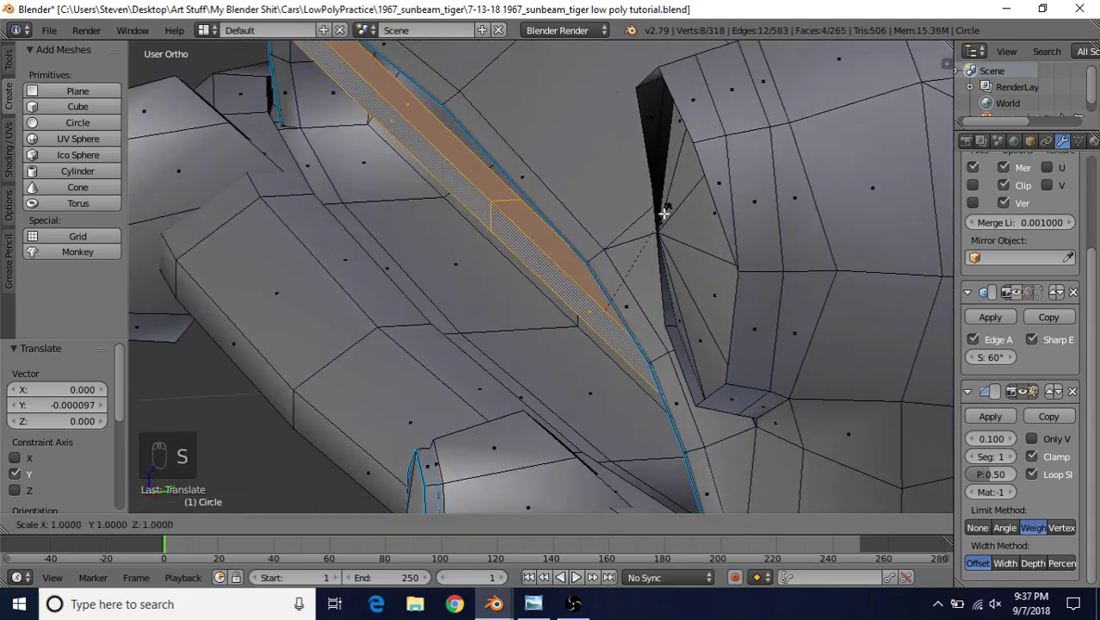
key("y")
right_click(640, 221)
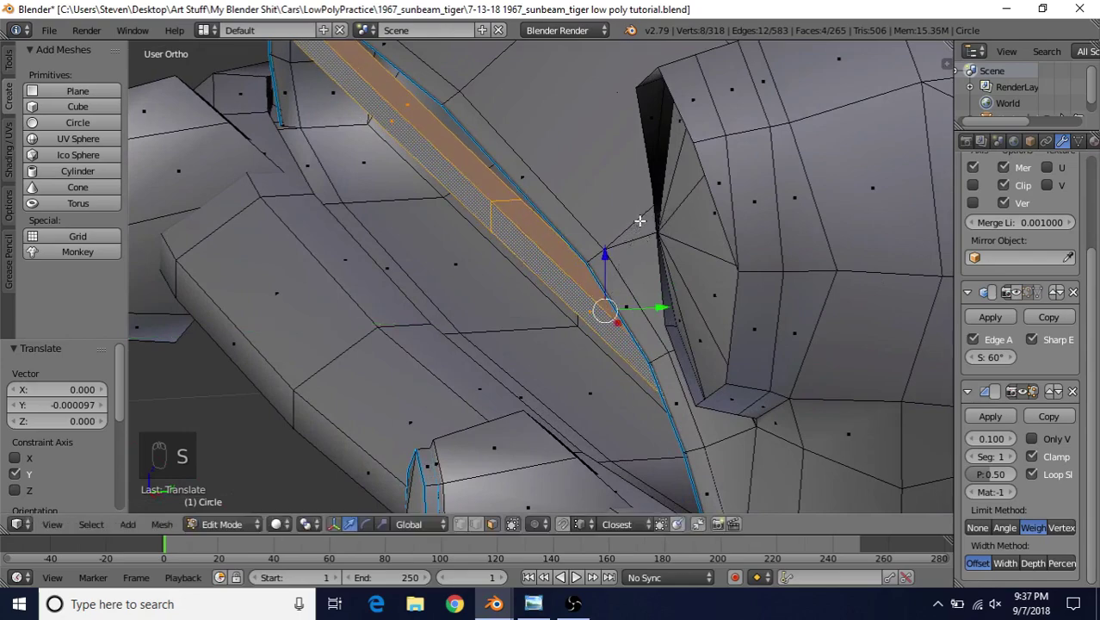
Raise the grille bar's upper rear edge 0.008 along Z so that its top face slopes
scroll(472, 267, "down", 3)
middle_click_drag(466, 282, 524, 466)
middle_click_drag(622, 360, 659, 331, "shift")
right_click(443, 299)
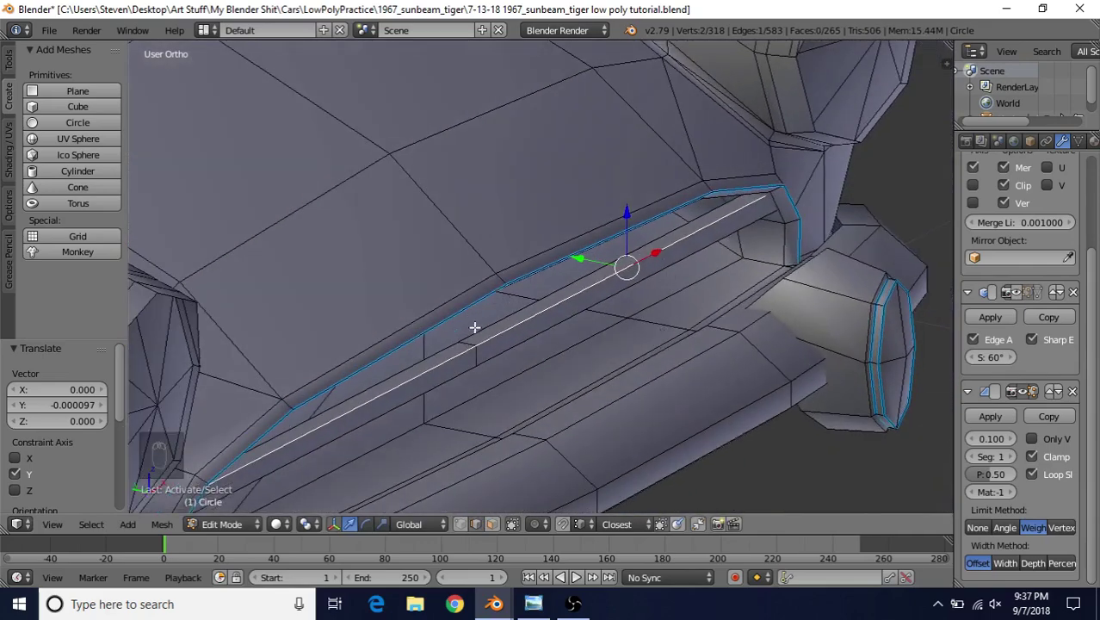
middle_click_drag(587, 329, 727, 285)
scroll(732, 278, "up", 4)
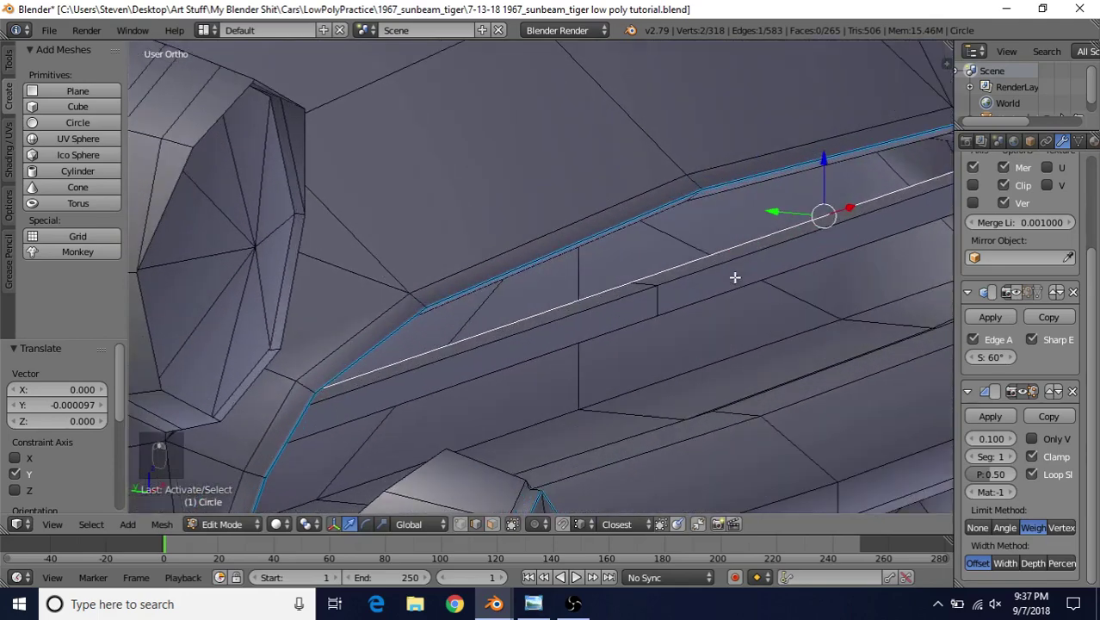
left_click_drag(824, 159, 828, 148)
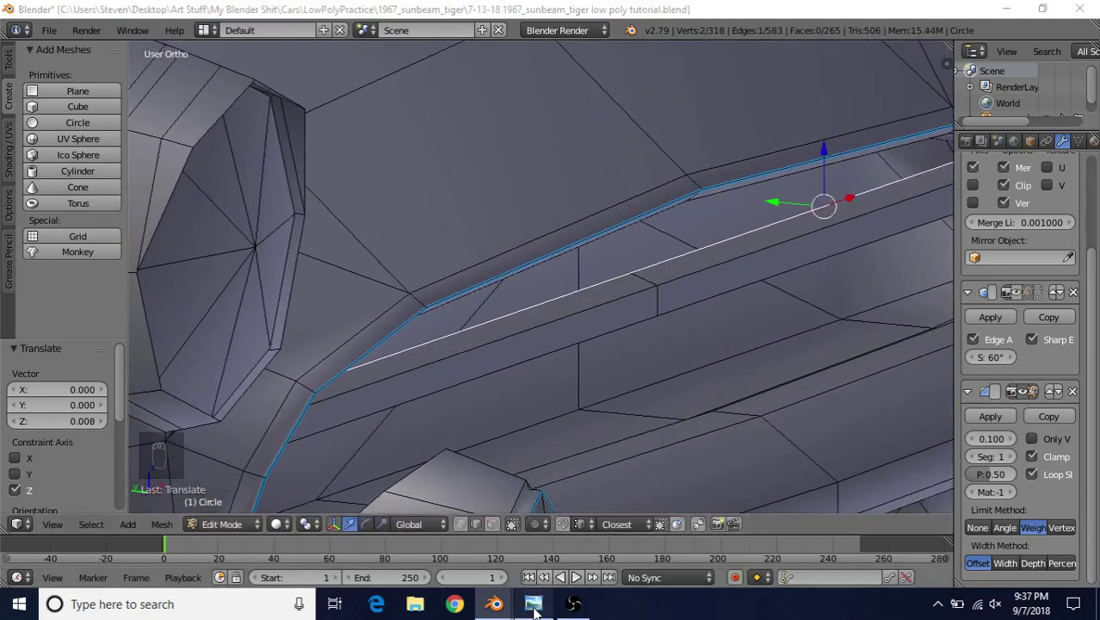
Switch to Windows Photo Viewer to check the grille bar's shape in the front-view reference photo, and return to Blender
left_click(533, 604)
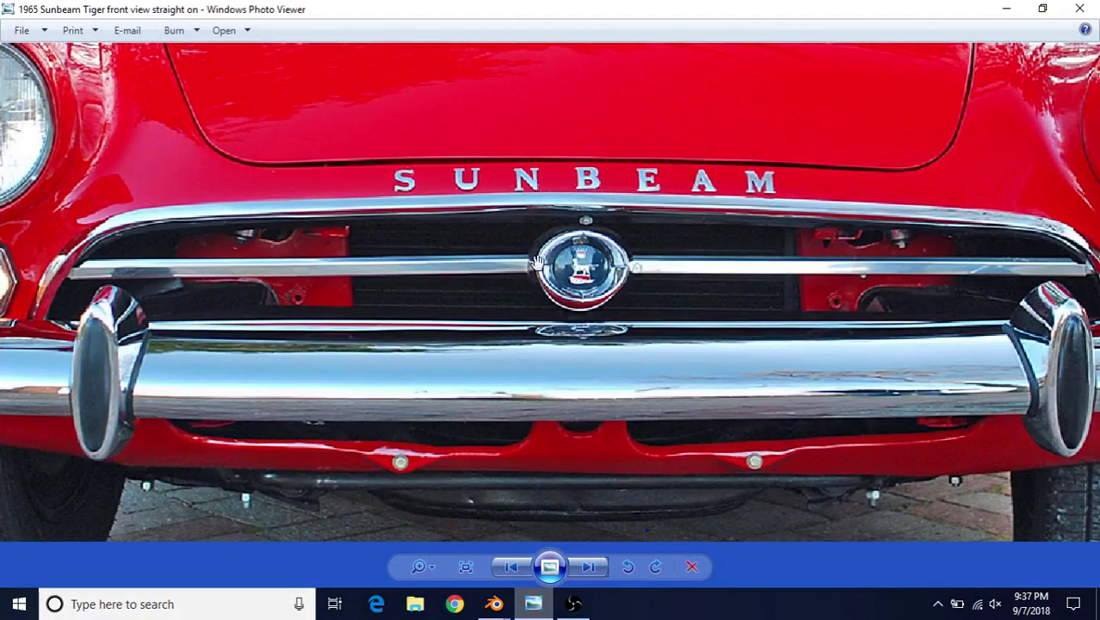
mouse_move(494, 604)
left_click(548, 559)
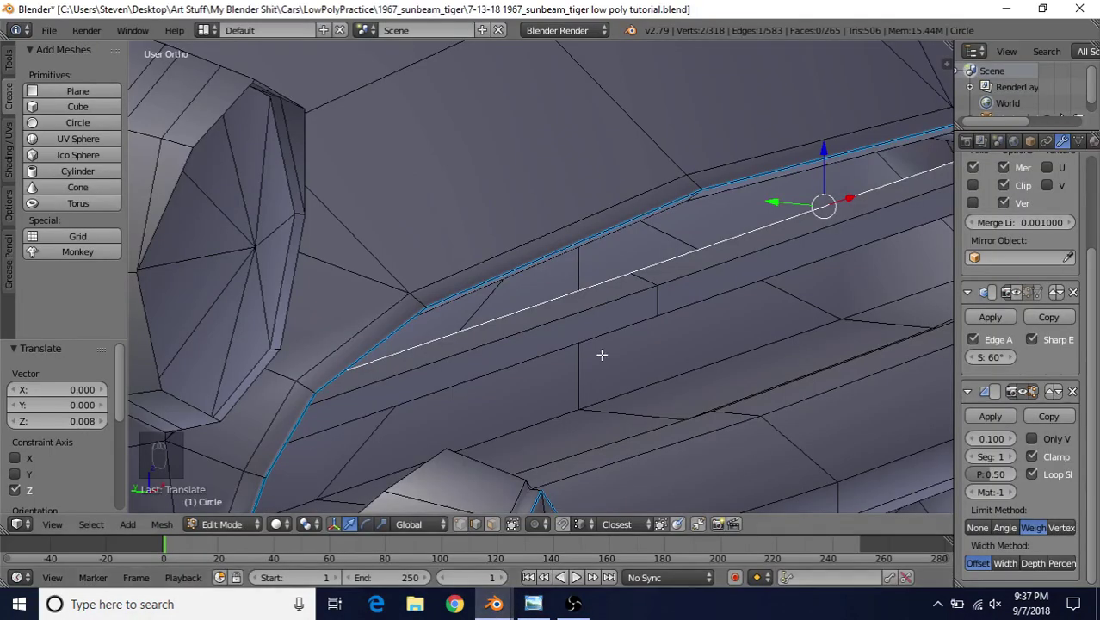
Select the whole linked grille bar, scale it to about 0.70 along Y and move it -0.003 along Y
middle_click_drag(686, 295, 750, 278)
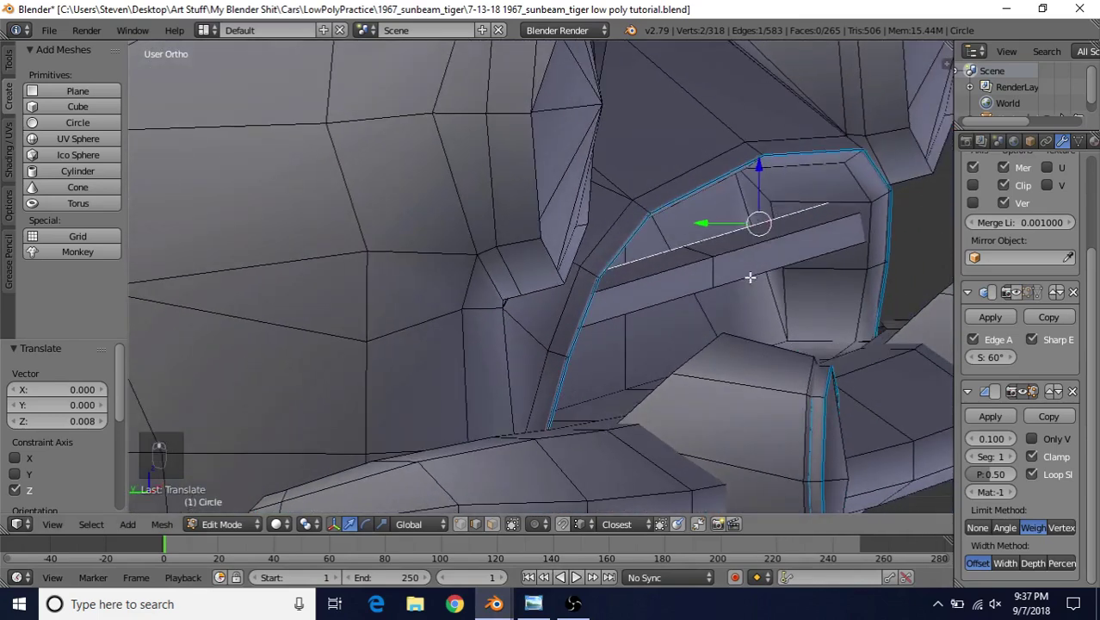
scroll(691, 260, "down", 3)
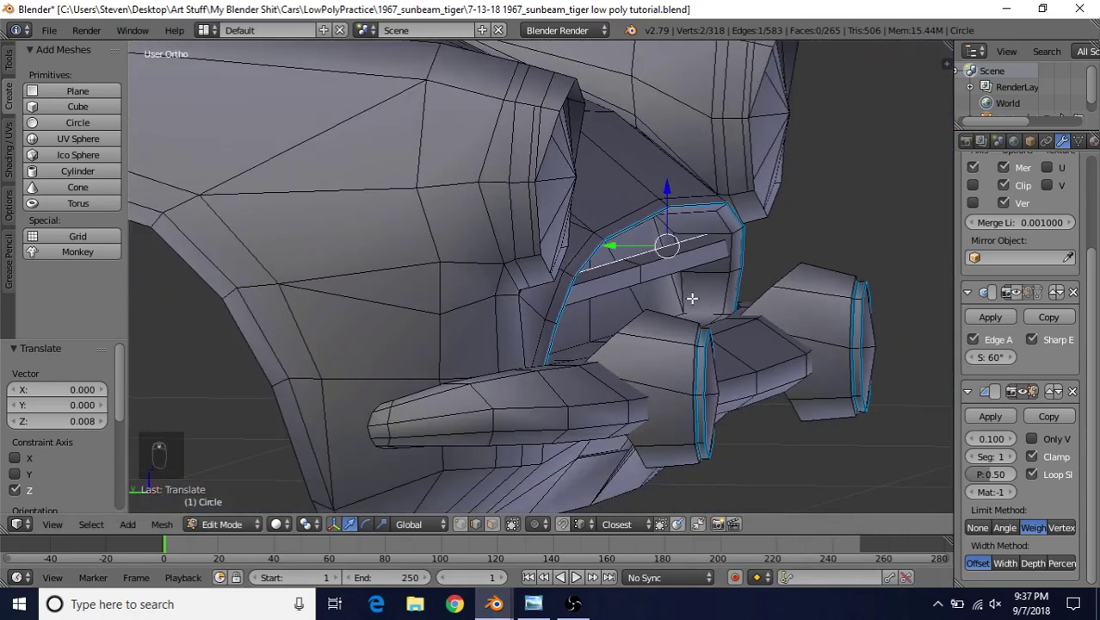
middle_click_drag(692, 297, 733, 244)
key("ctrl+l")
scroll(733, 245, "up", 5)
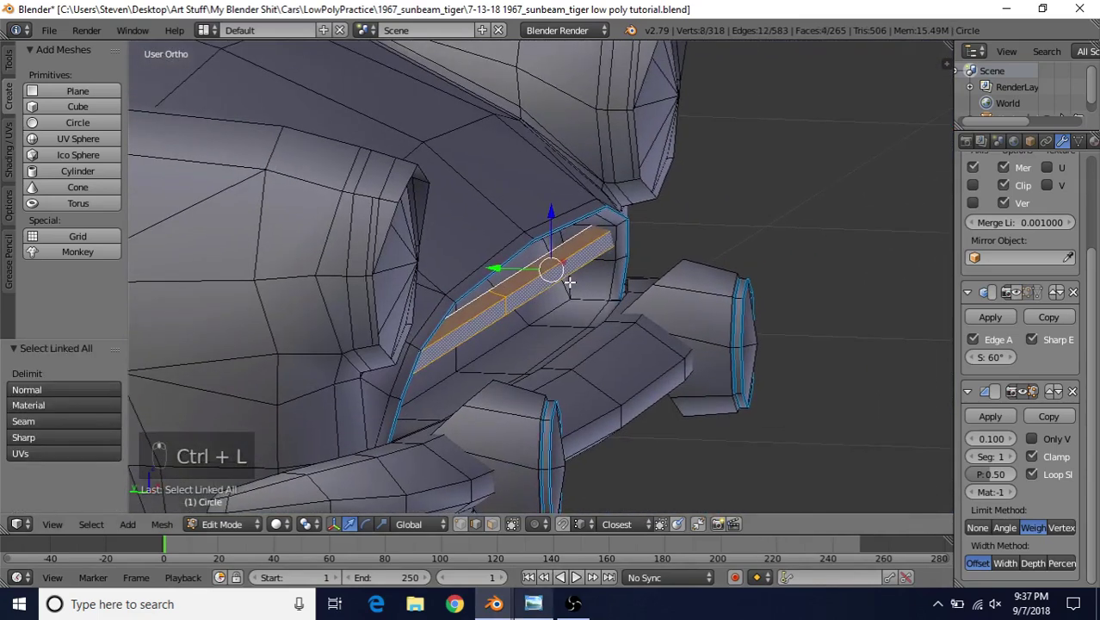
key("s")
key("y")
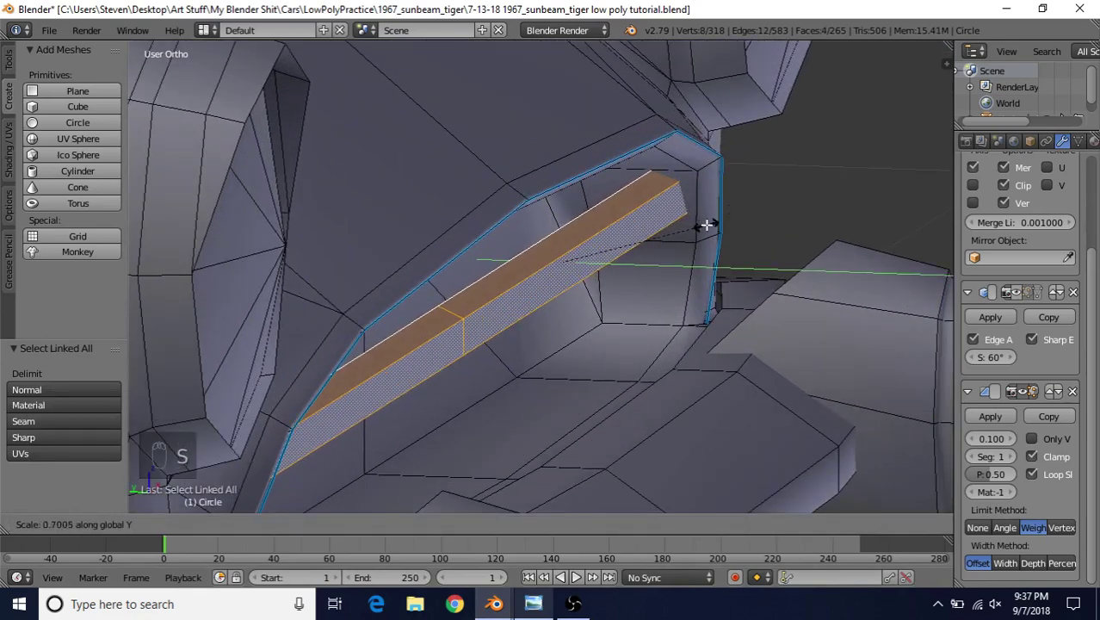
left_click(706, 224)
left_click_drag(508, 260, 513, 263)
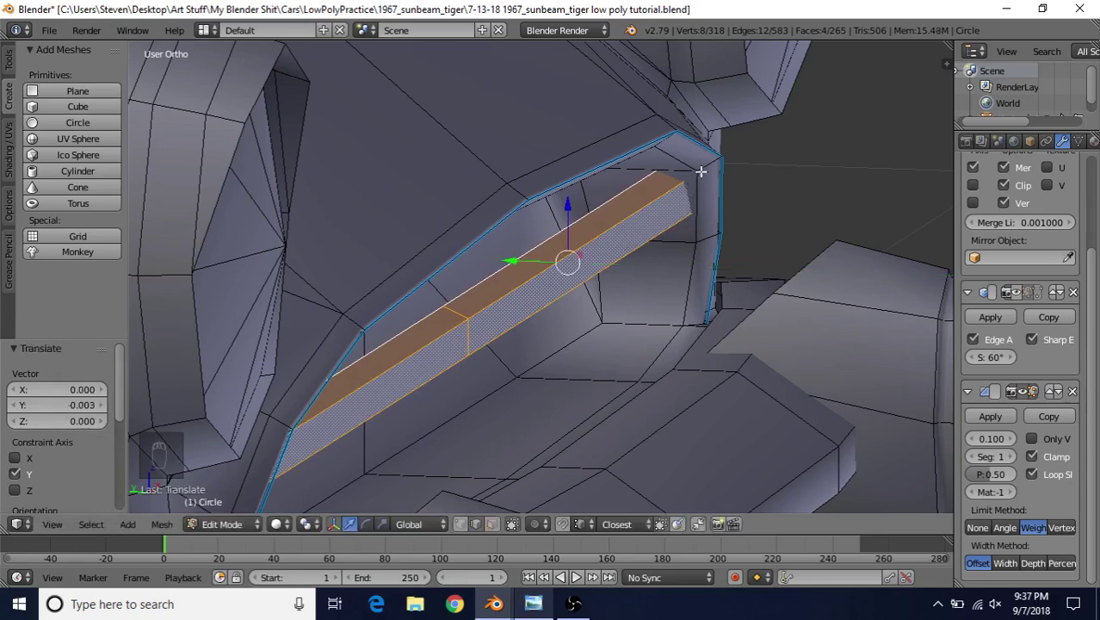
Leave mesh editing and apply smooth shading to the car body object
scroll(666, 334, "down", 3)
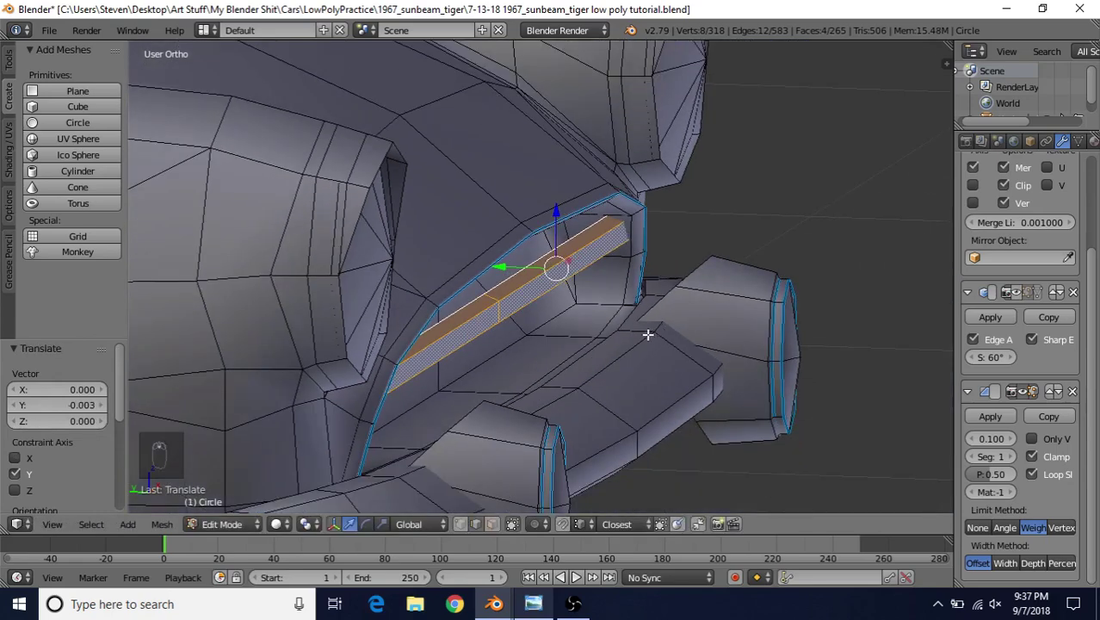
key("Tab")
middle_click_drag(648, 334, 423, 306)
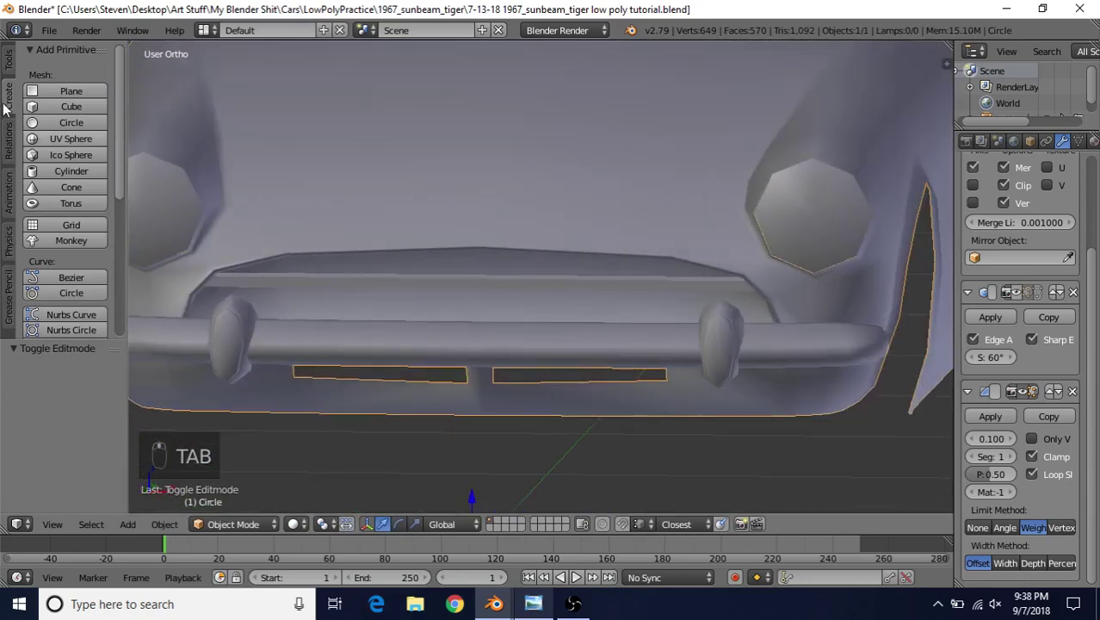
left_click(8, 60)
left_click(44, 284)
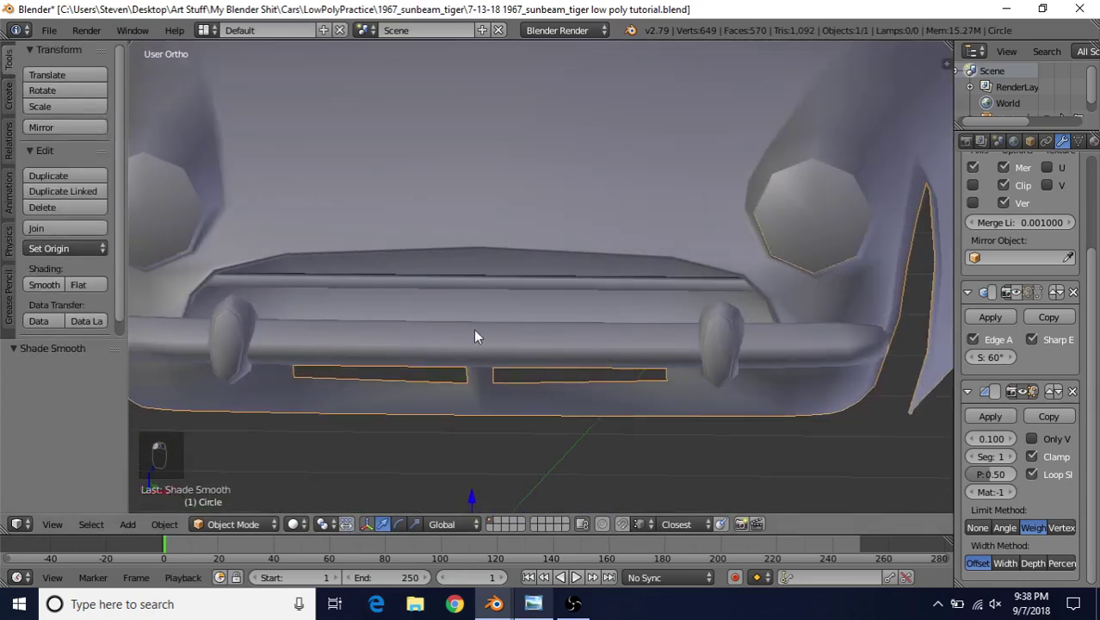
scroll(482, 308, "down", 4)
scroll(508, 284, "up", 6)
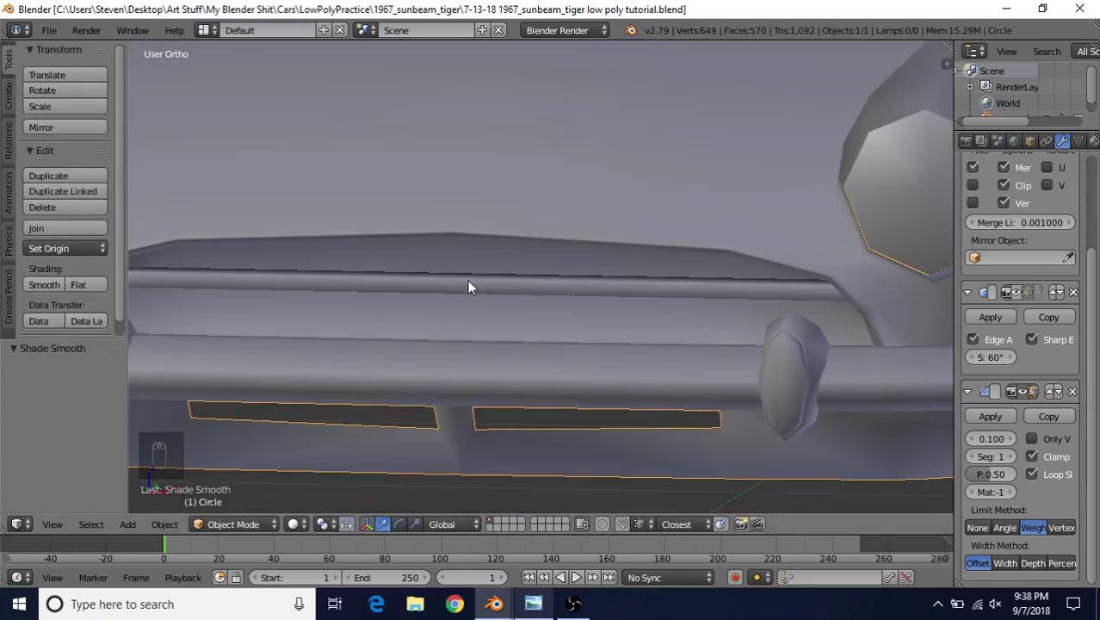
Select the edge ring of the grille bar's four lengthwise edges in Edit Mode
key("Tab")
right_click(452, 283)
scroll(452, 283, "up", 2)
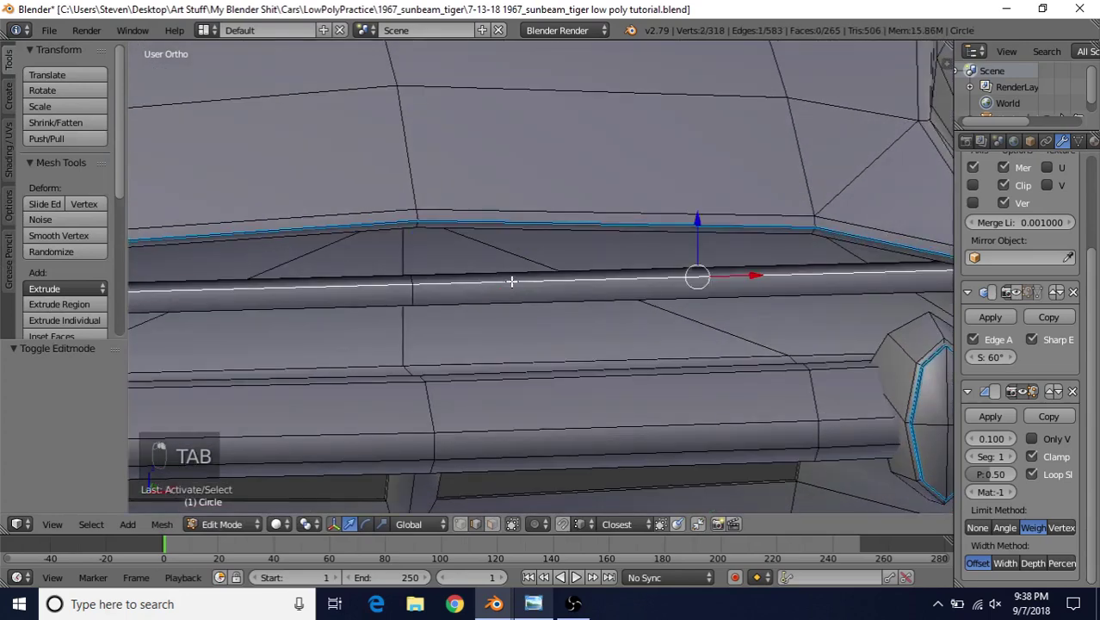
left_click(91, 523)
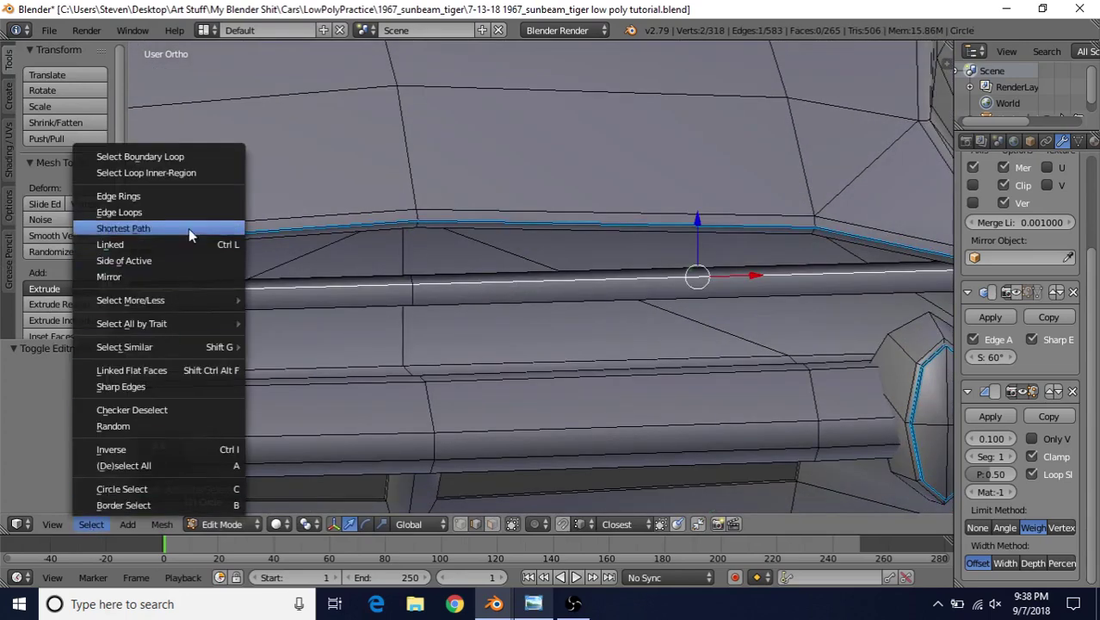
left_click(178, 197)
middle_click_drag(527, 317, 590, 337)
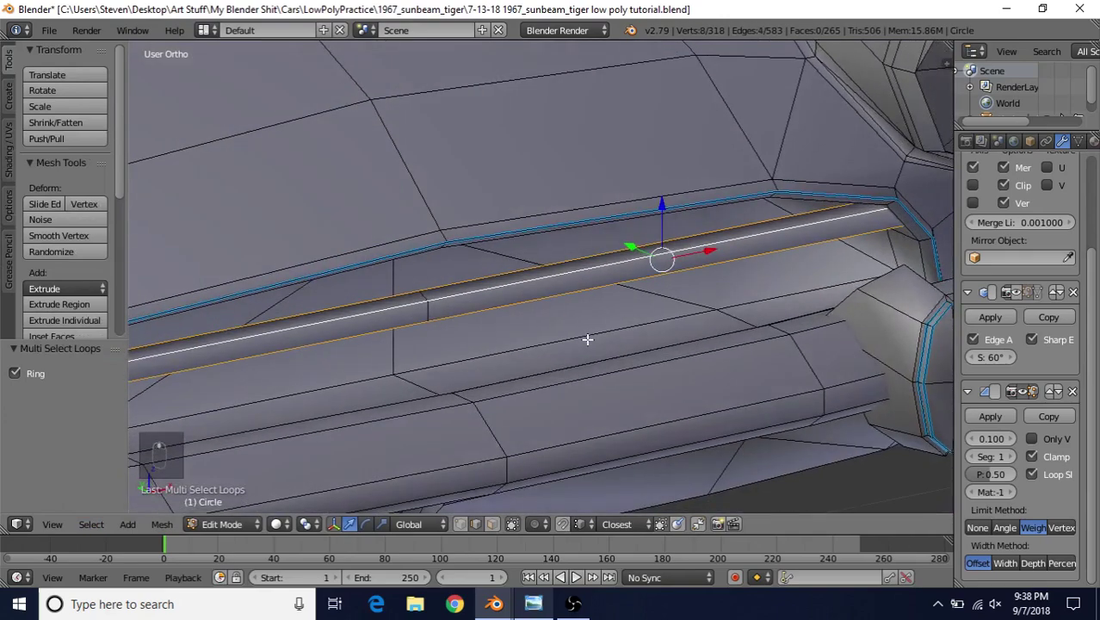
key("z")
key("z")
Compare the bar's edges with the front-view reference photo in Windows Photo Viewer and return to the Blender model
key("alt+Tab")
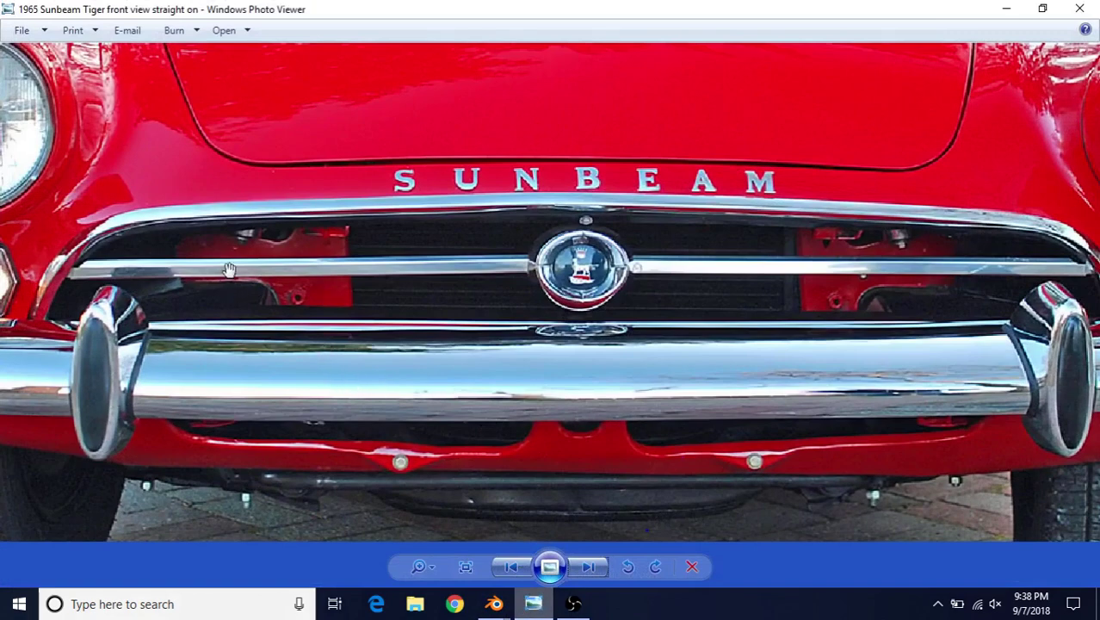
mouse_move(497, 588)
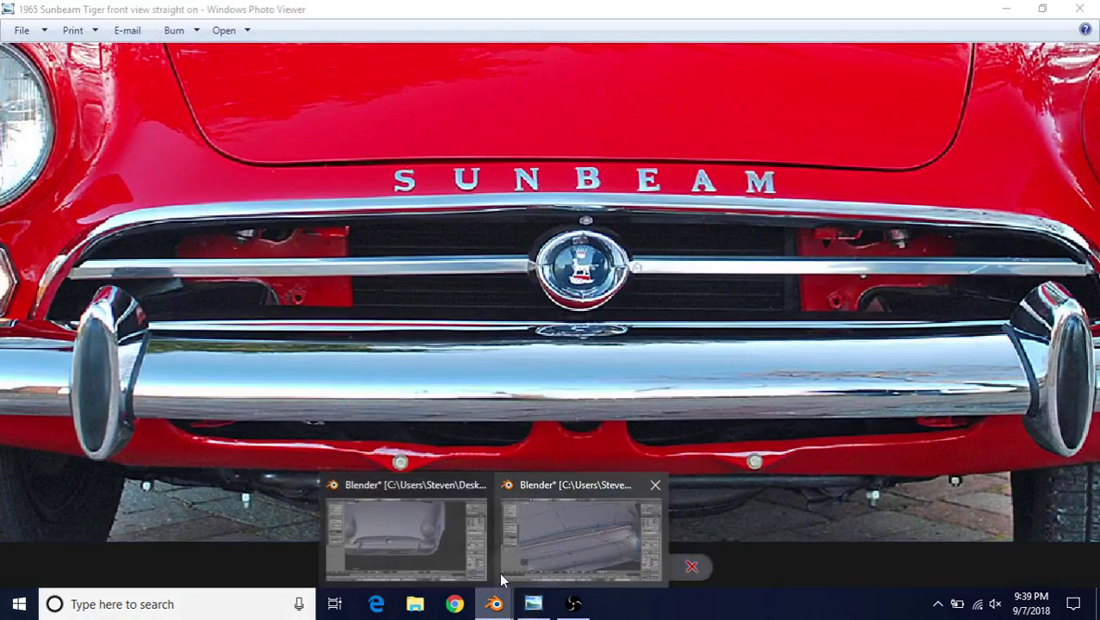
left_click(583, 540)
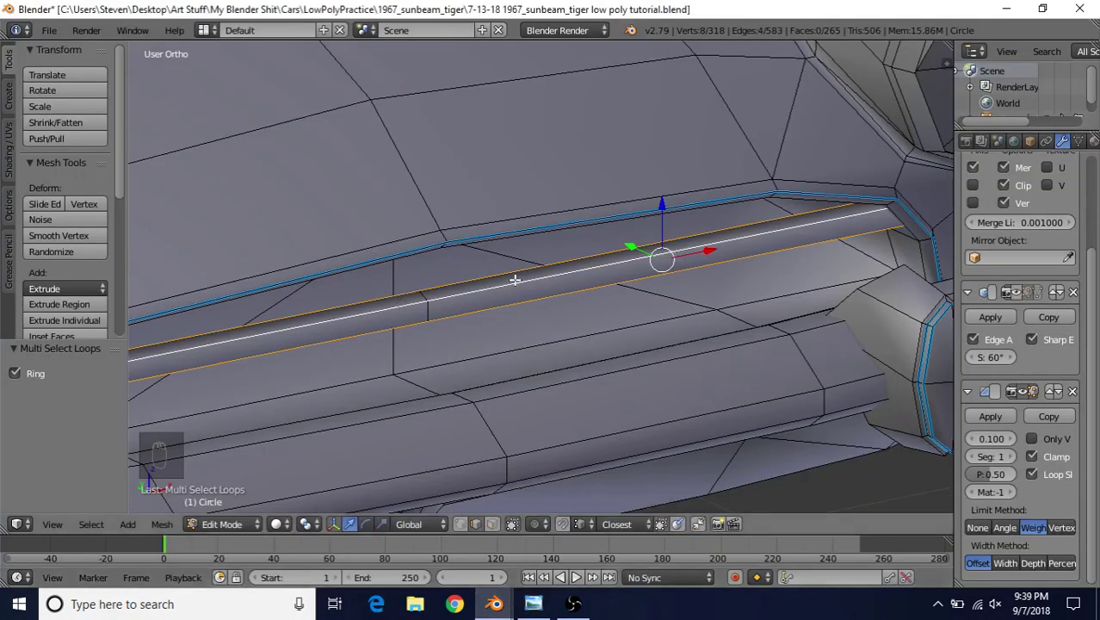
Examine the smooth-shaded grille bar from several angles in Object and Edit Mode, and compare it with the reference photo
middle_click_drag(539, 268, 598, 256, "shift")
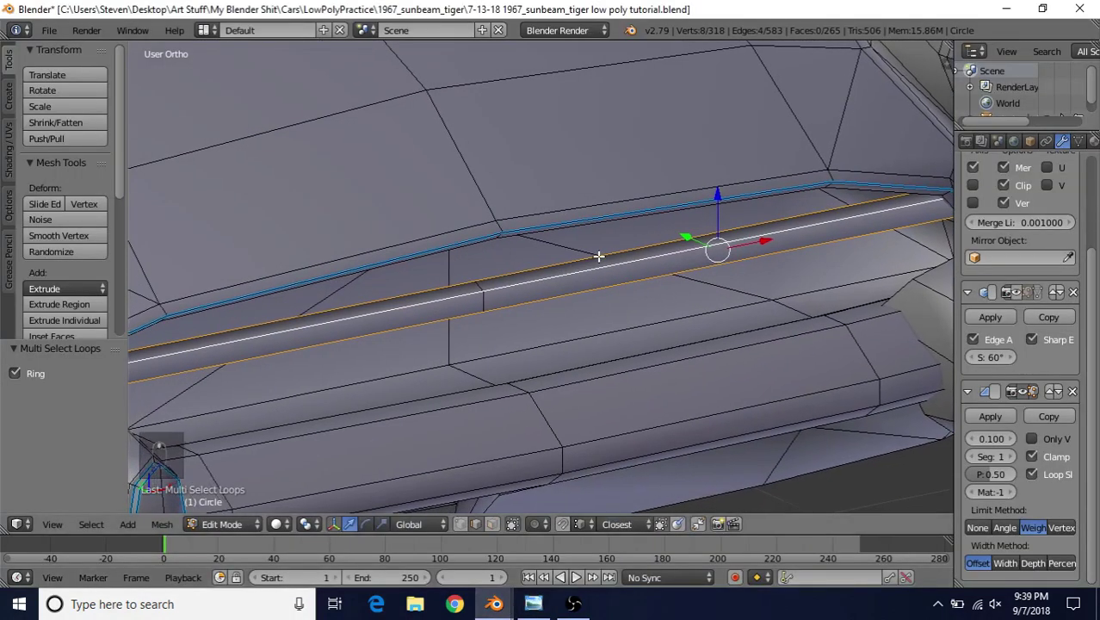
key("Tab")
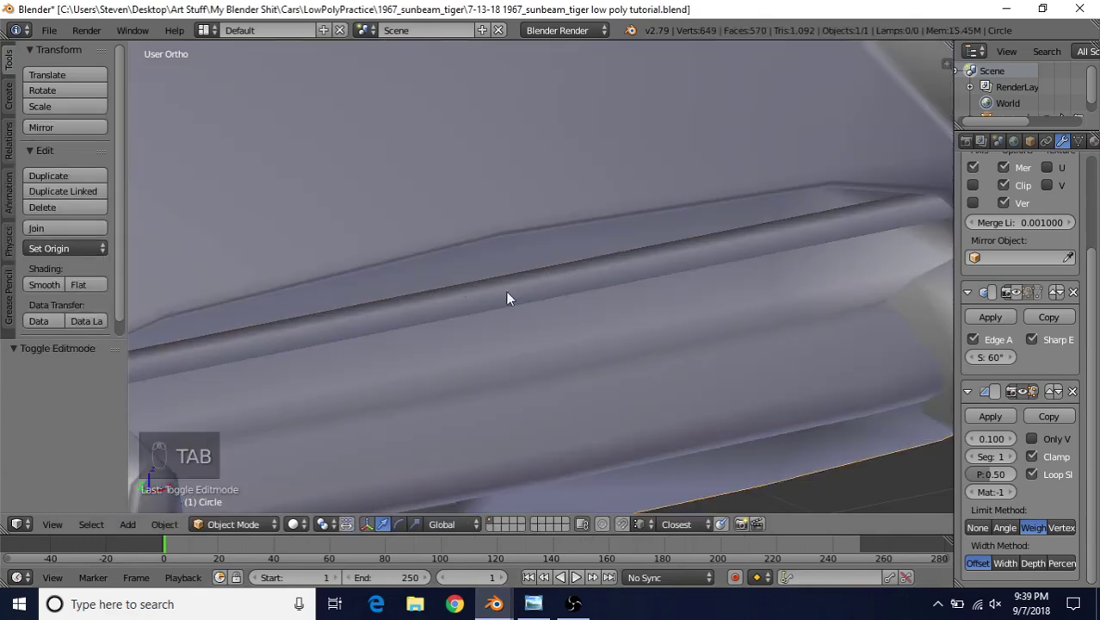
key("Tab")
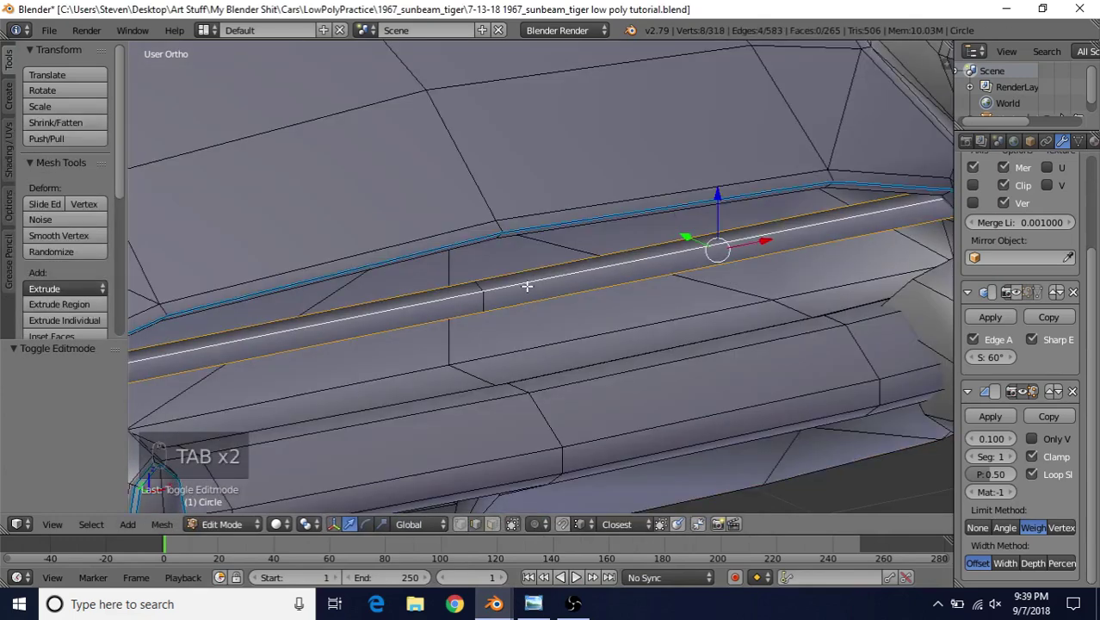
scroll(532, 287, "down", 3)
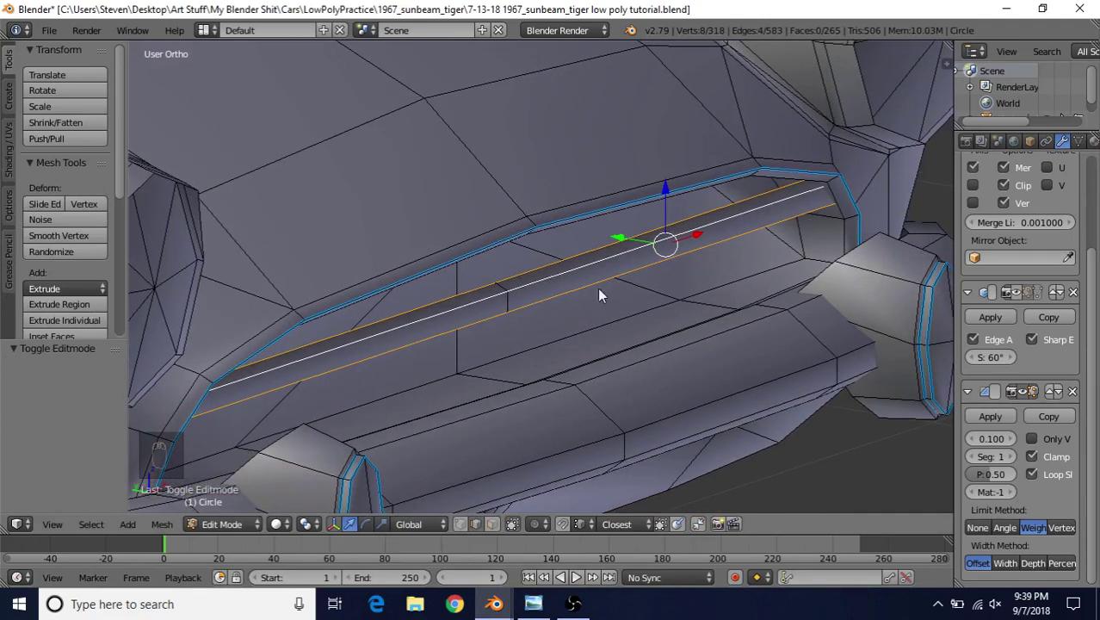
key("Tab")
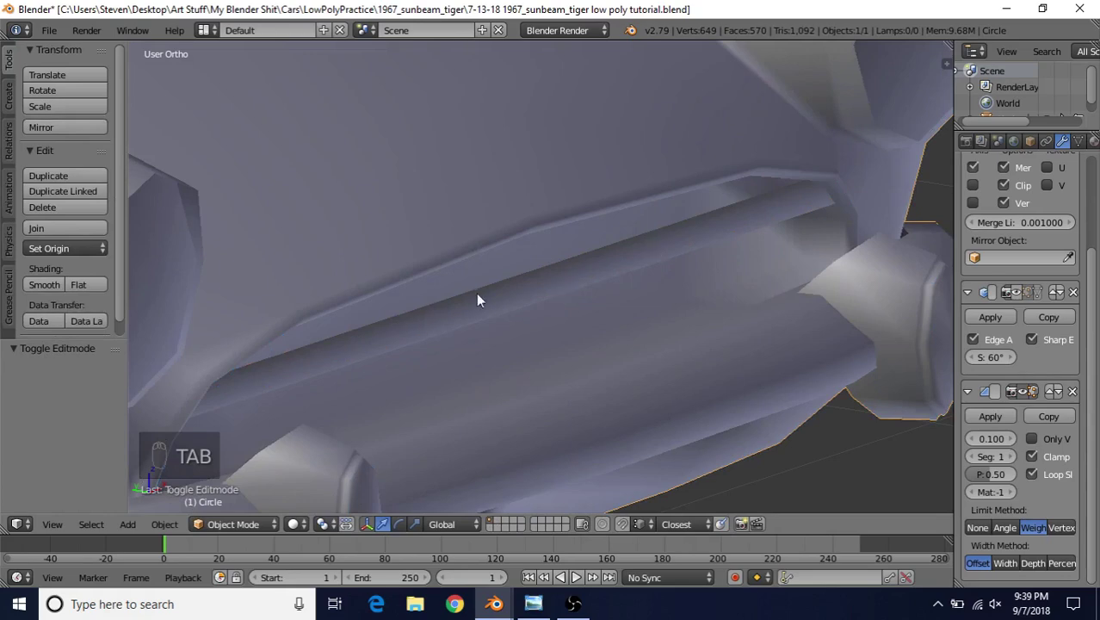
scroll(533, 320, "down", 3)
key("Tab")
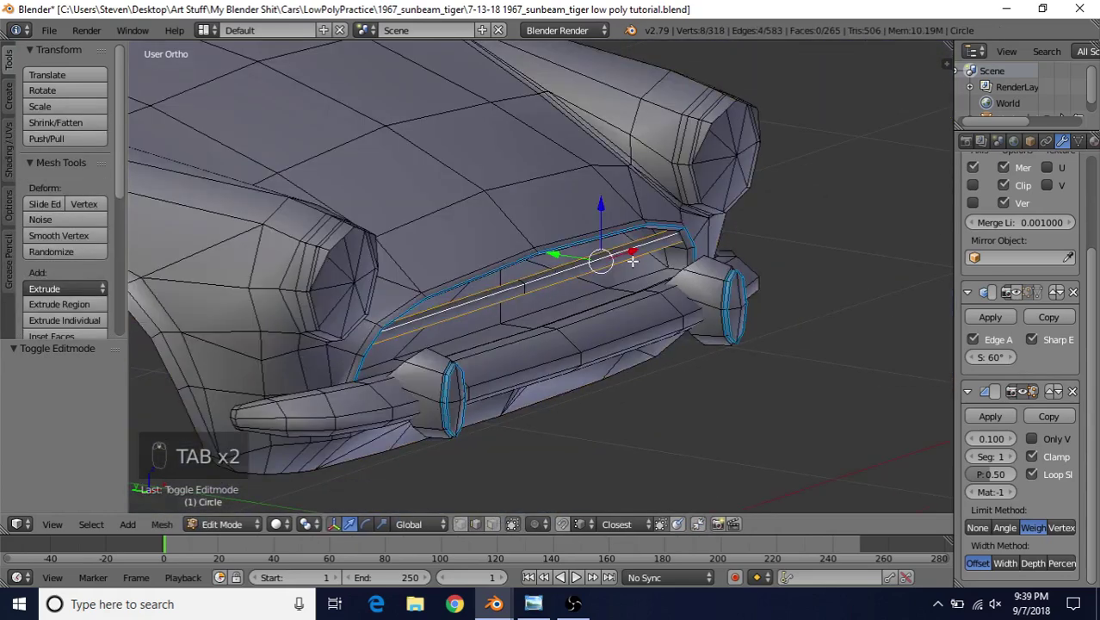
scroll(633, 261, "up", 6)
key("Tab")
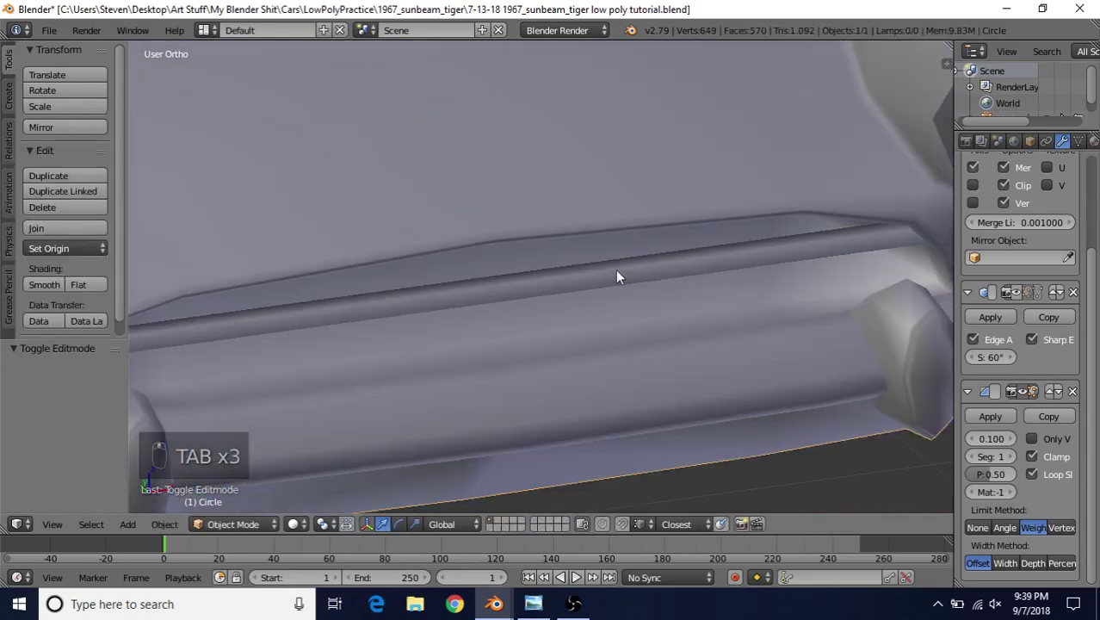
scroll(525, 294, "down", 3)
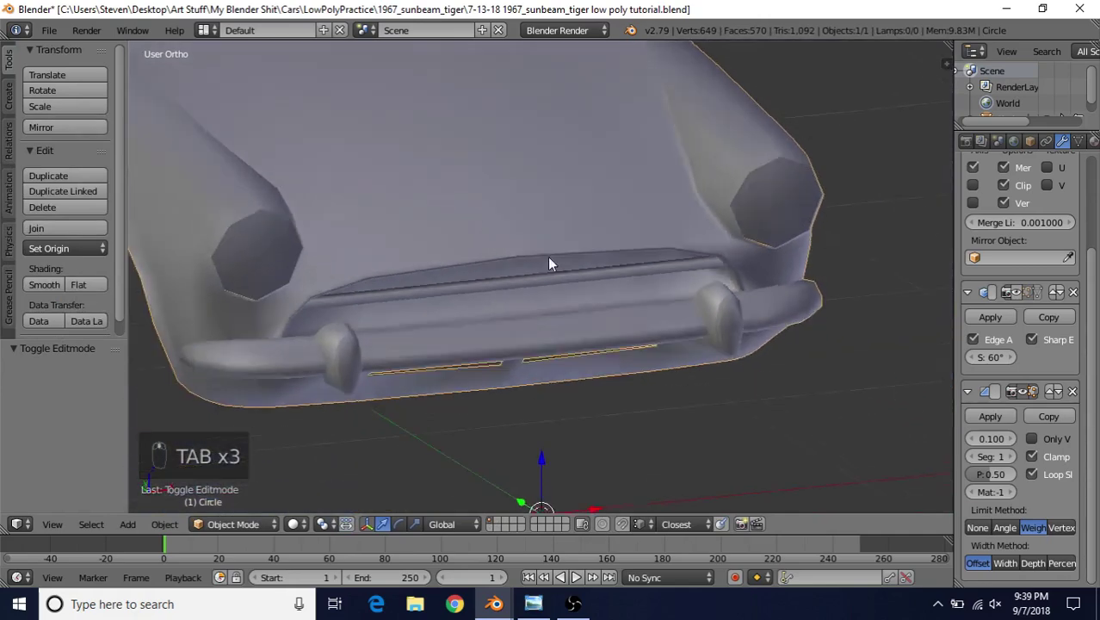
scroll(553, 260, "up", 4)
key("Tab")
scroll(487, 291, "up", 1)
scroll(449, 256, "up", 2)
middle_click_drag(449, 256, 556, 286)
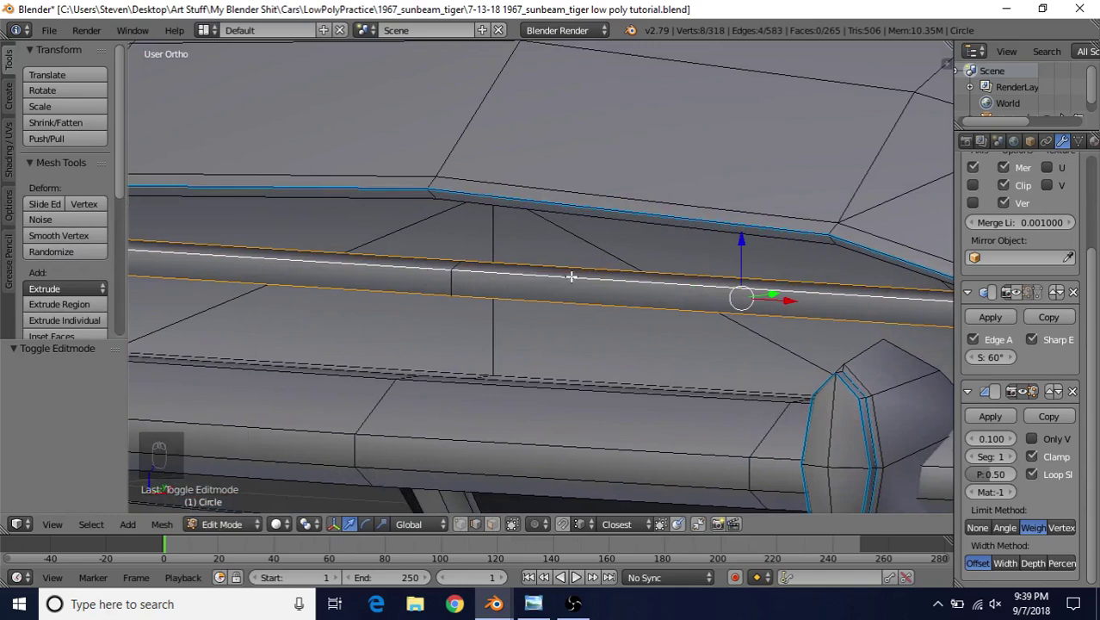
key("Tab")
scroll(565, 298, "down", 3)
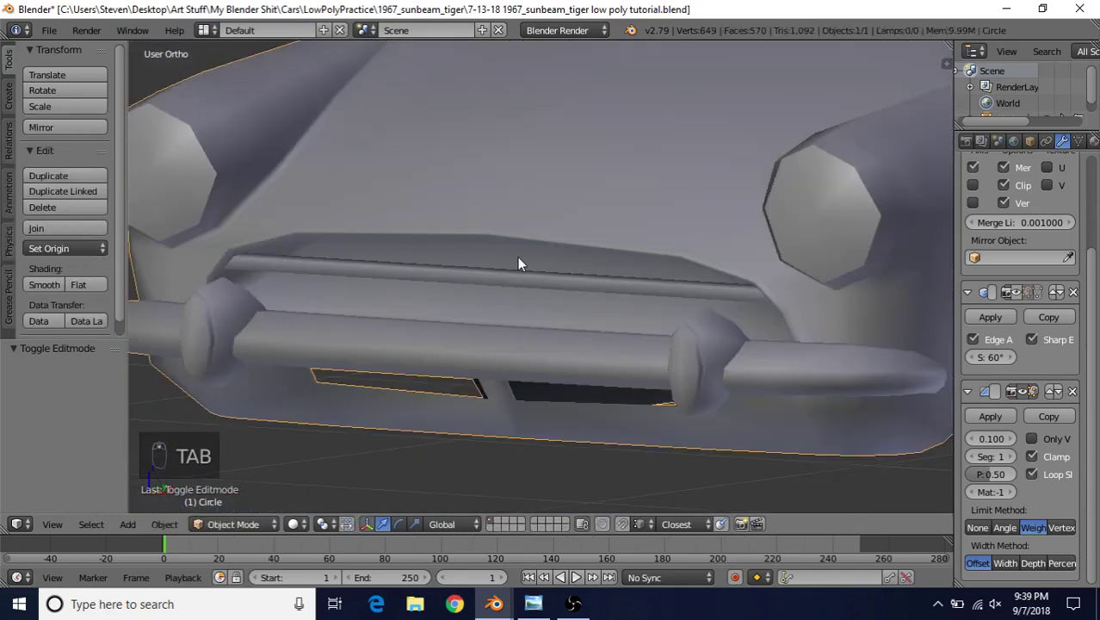
middle_click_drag(517, 258, 545, 248, "shift")
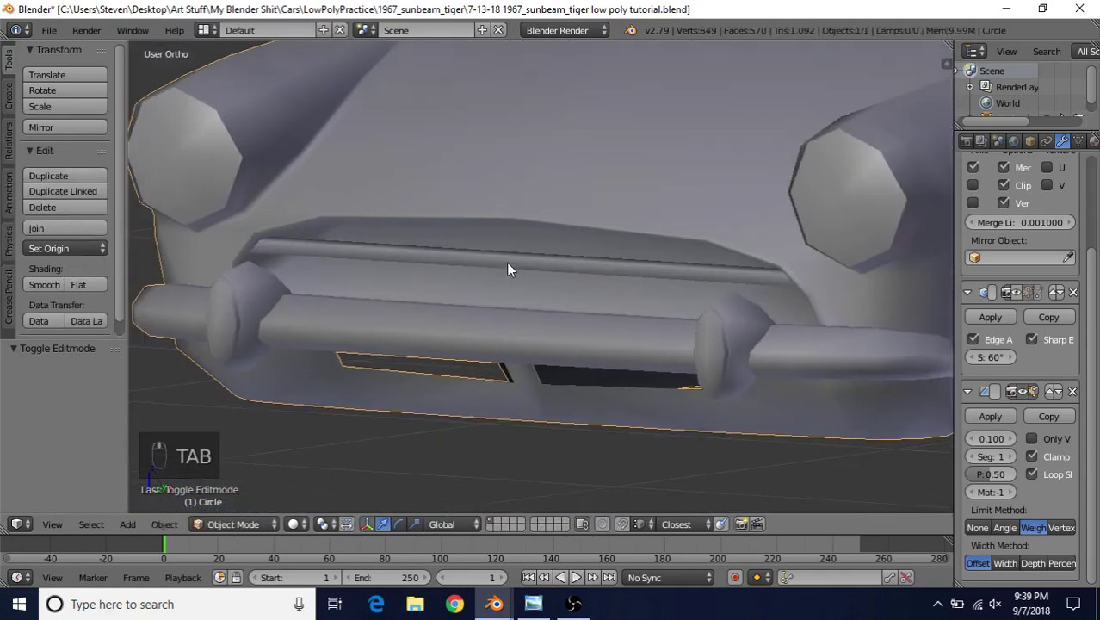
key("alt+Tab")
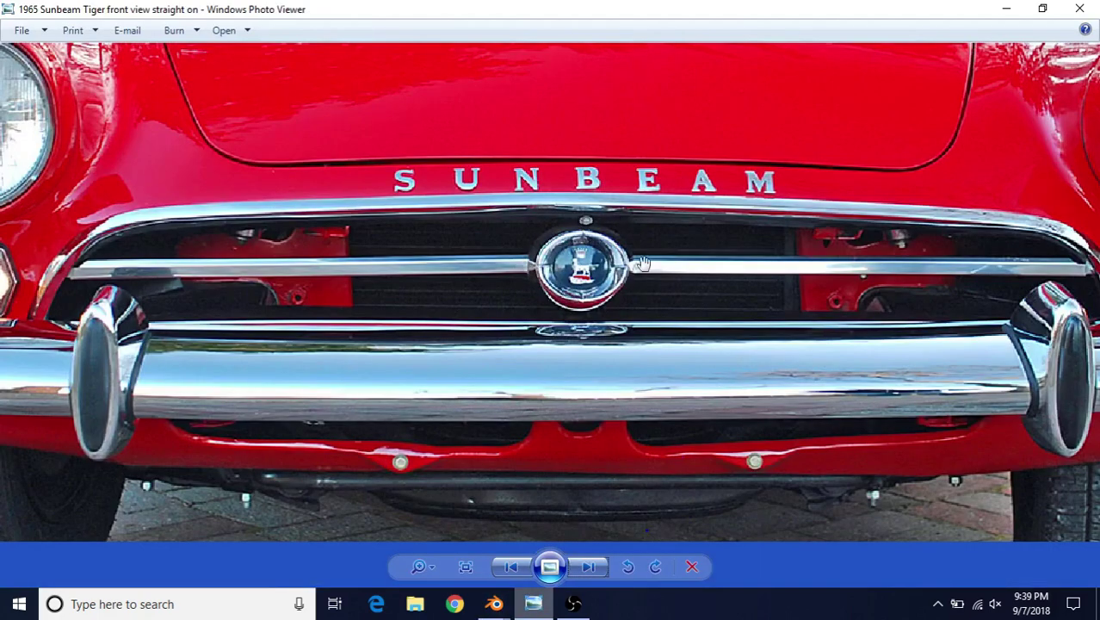
key("alt+Tab")
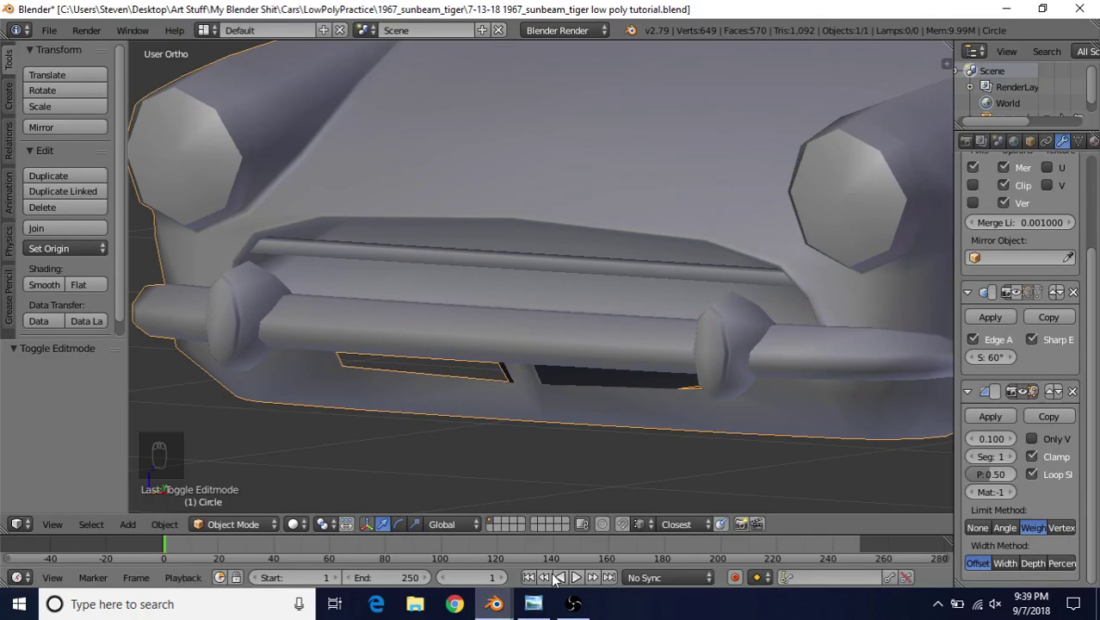
Add a mesh circle with 10 vertices at the scene origin in front of the car
scroll(524, 336, "down", 2)
middle_click_drag(524, 336, 600, 295)
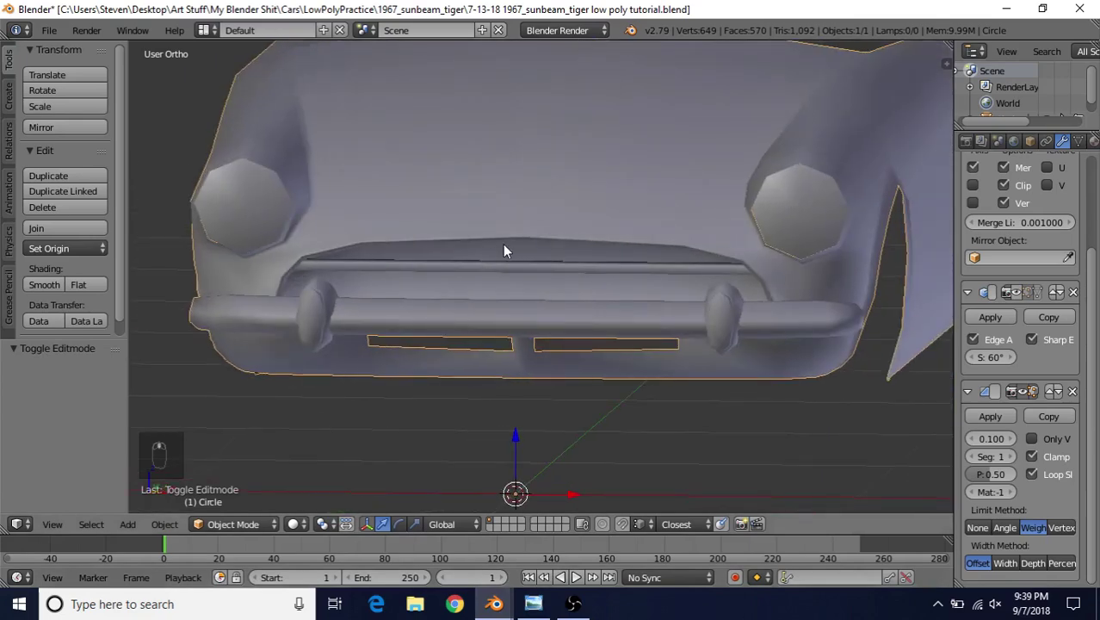
scroll(518, 304, "down", 2)
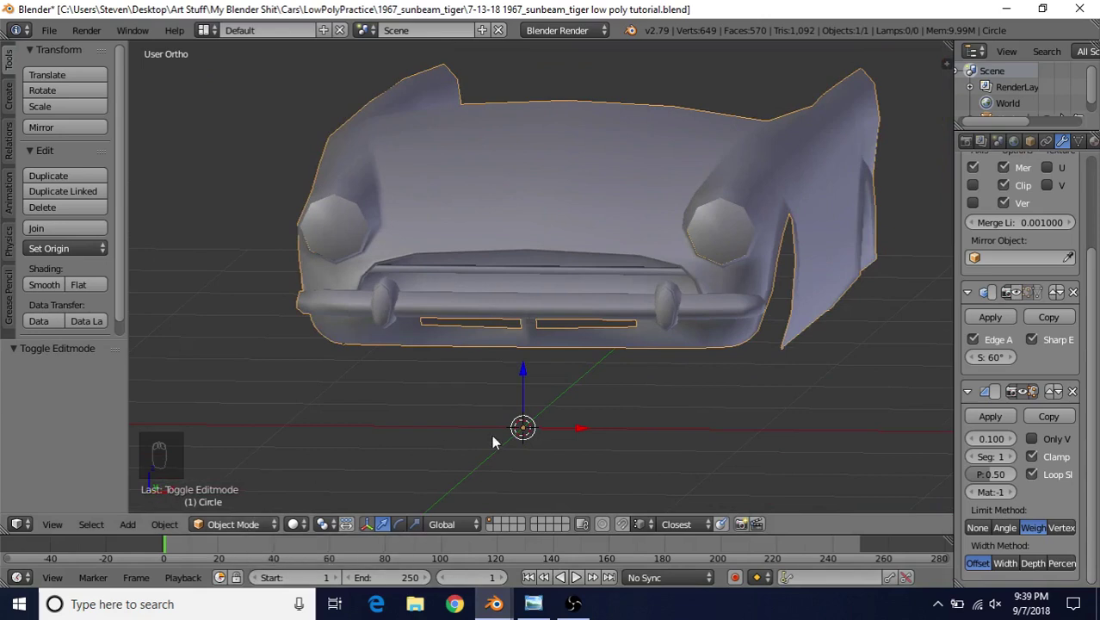
left_click(9, 95)
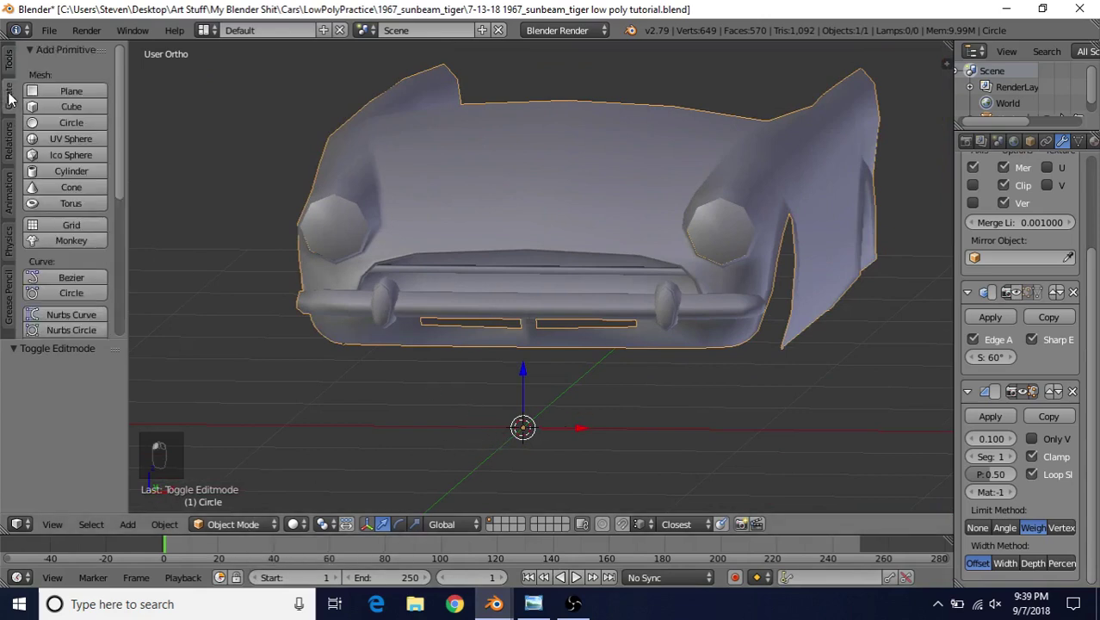
left_click(79, 122)
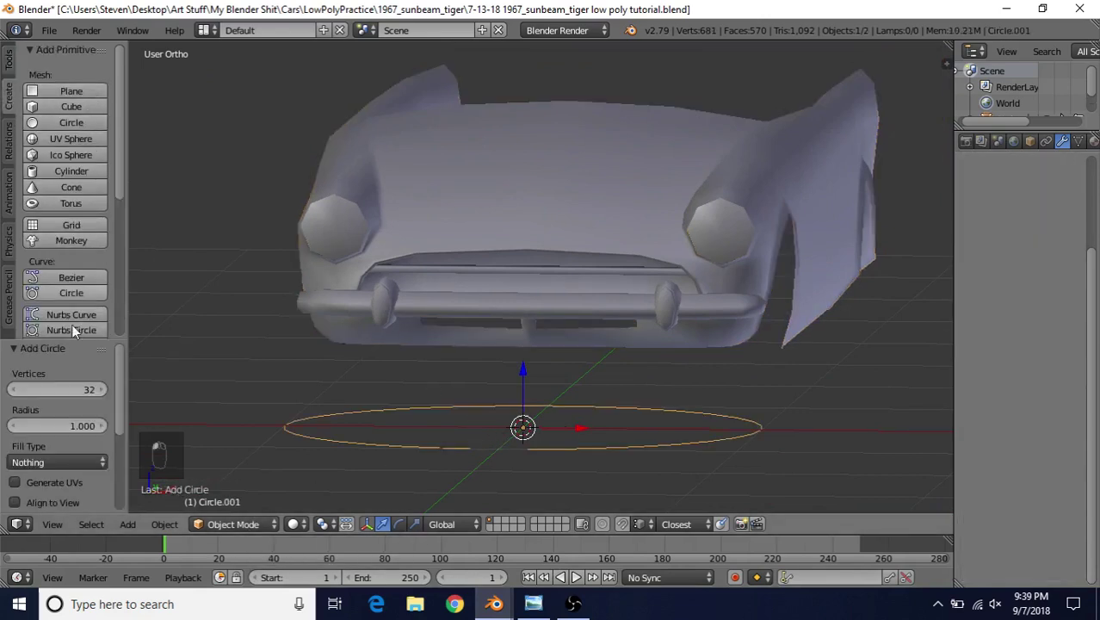
left_click(73, 389)
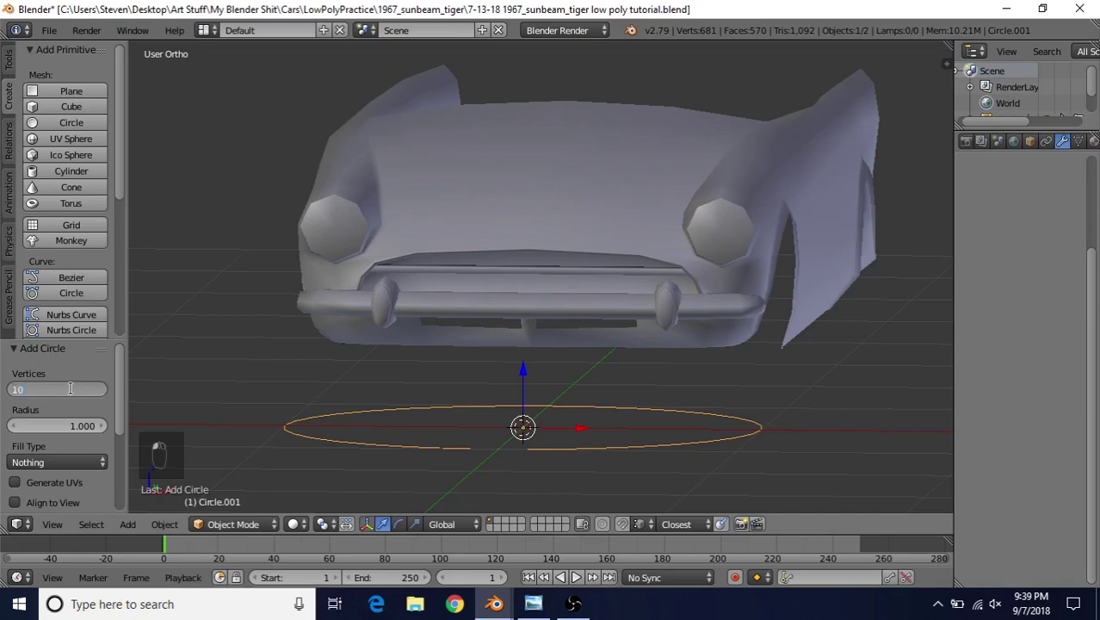
type("10")
key("Return")
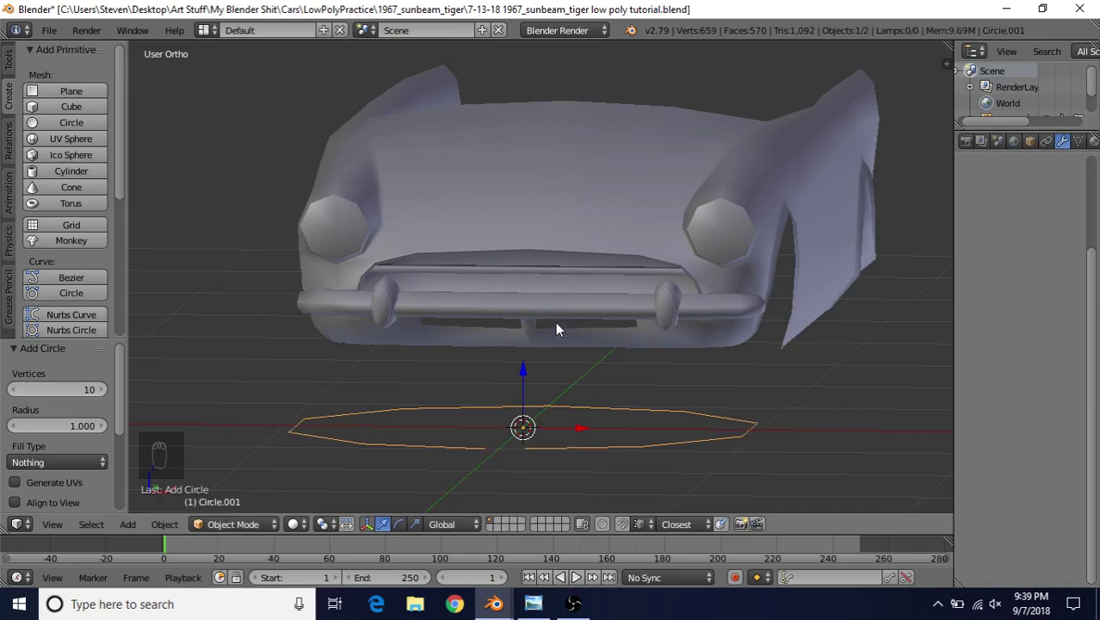
In Edit Mode, rotate the new circle 90° about X and scale it down to about 0.195
middle_click_drag(556, 330, 515, 342)
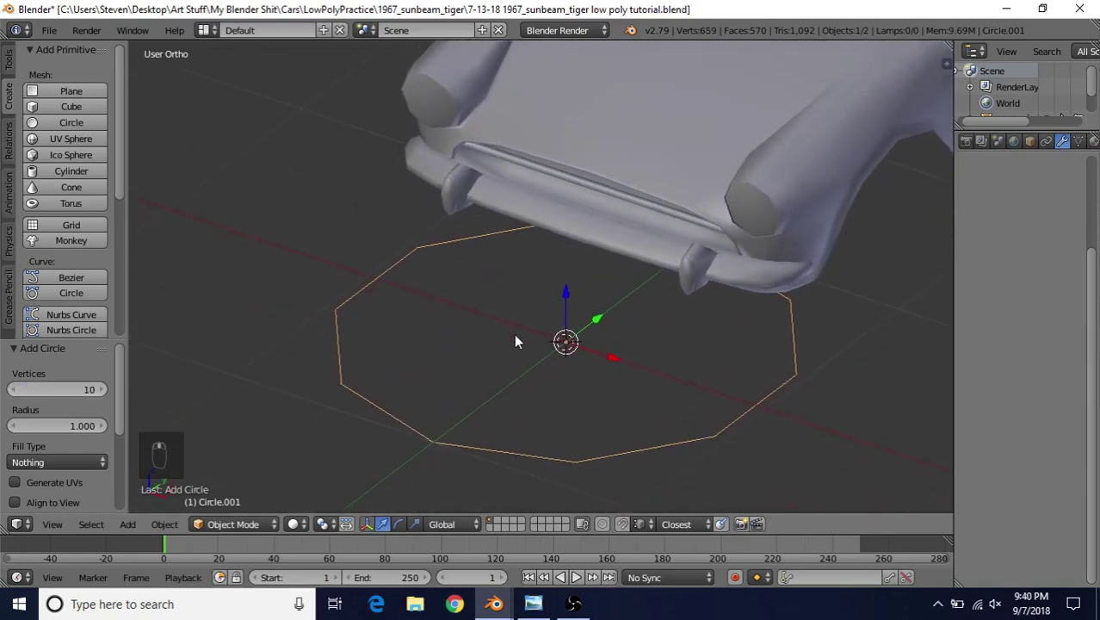
key("Tab")
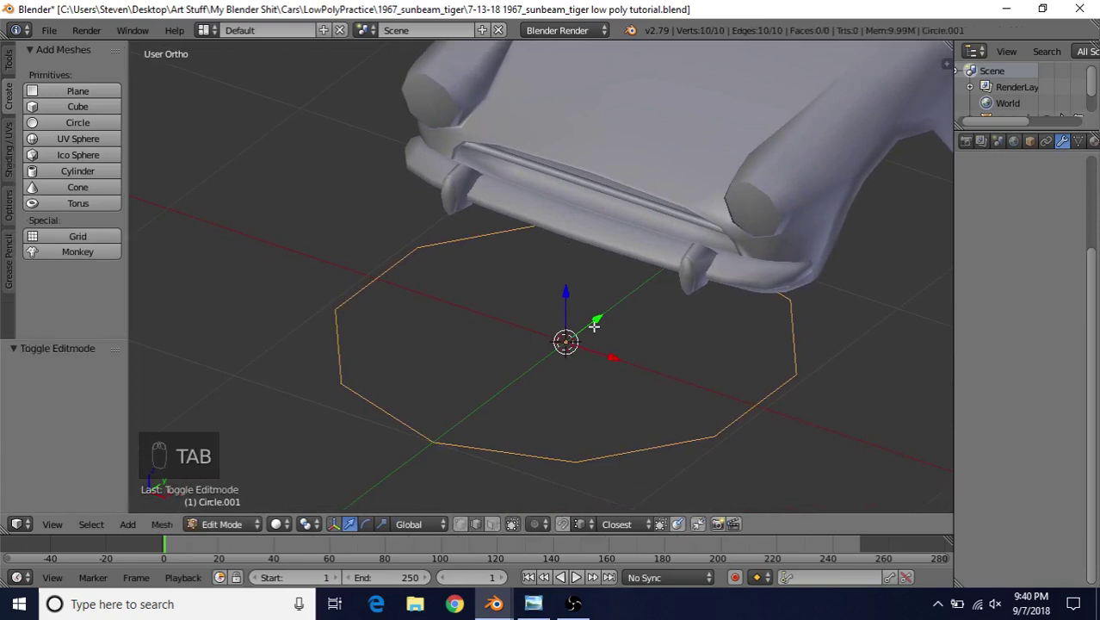
type("r")
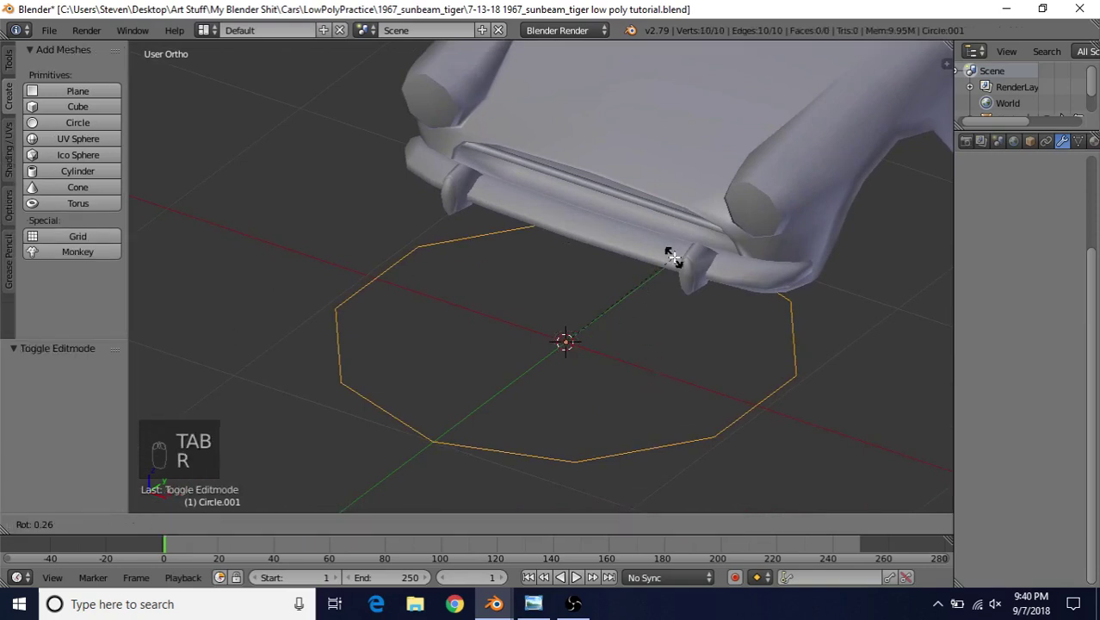
type("x90")
key("Return")
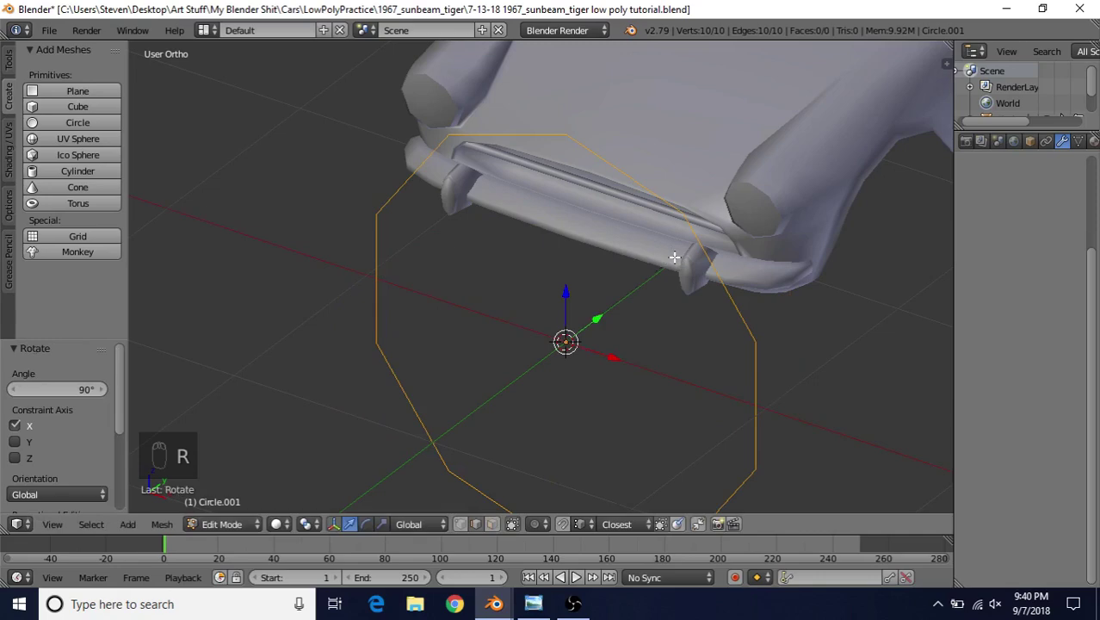
key("s")
left_click(584, 299)
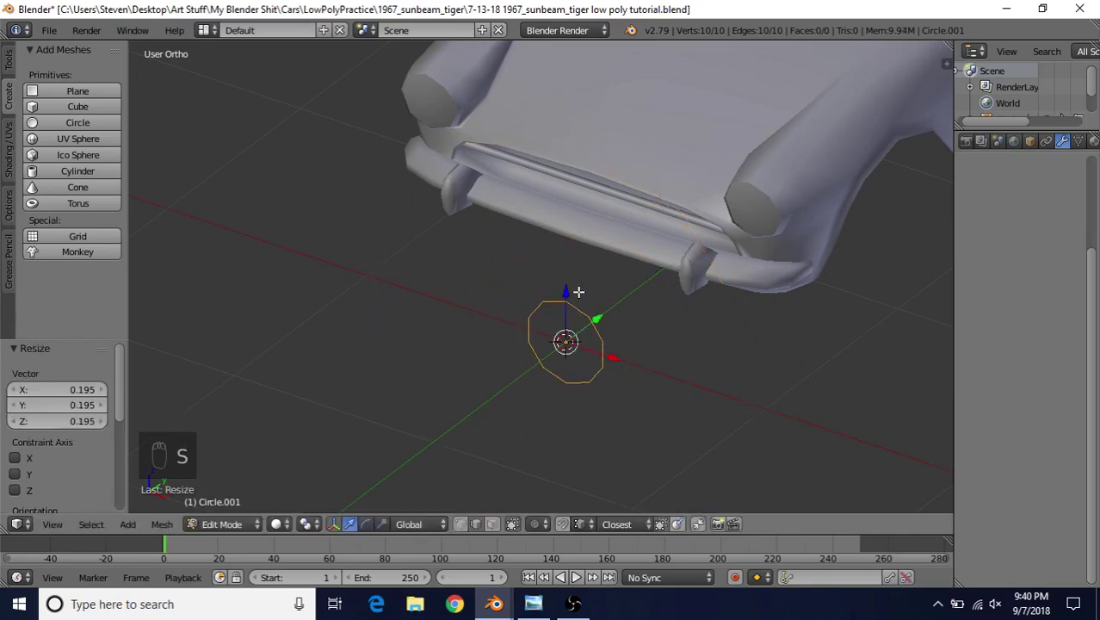
In front view, raise the circle about 0.637 along Z to the centre of the grille bar and scale it by about 0.411
key("KP_1")
scroll(579, 293, "up", 2)
left_click_drag(564, 332, 583, 117)
key("s")
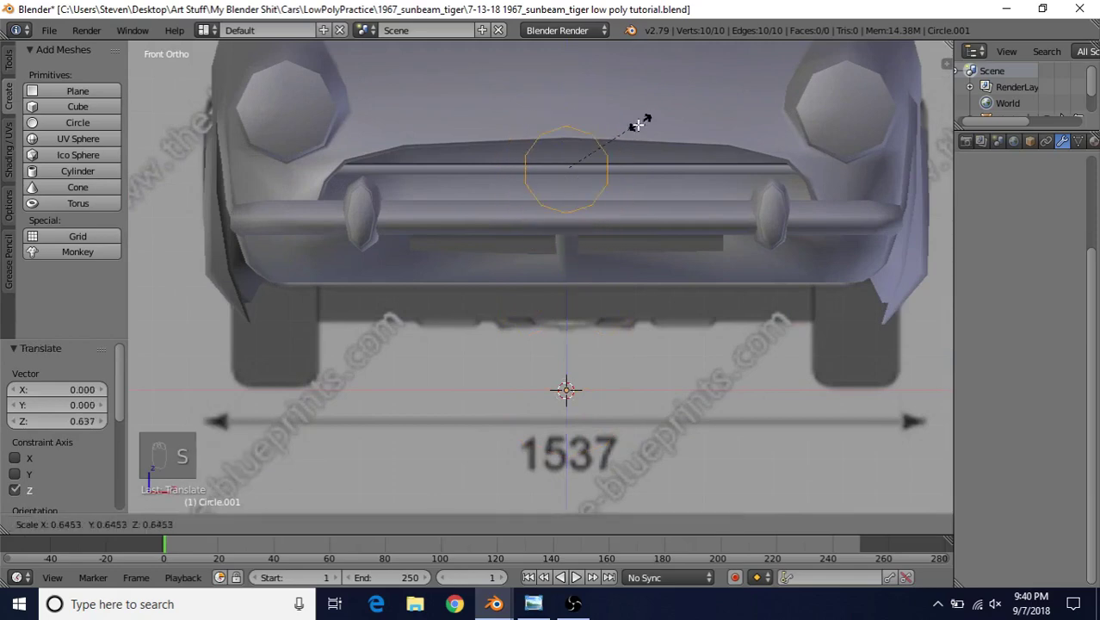
left_click(619, 154)
Shrink the circle by a factor of about 0.879 and lower it about 0.001 along Z so it fits the grille opening
scroll(589, 233, "up", 4)
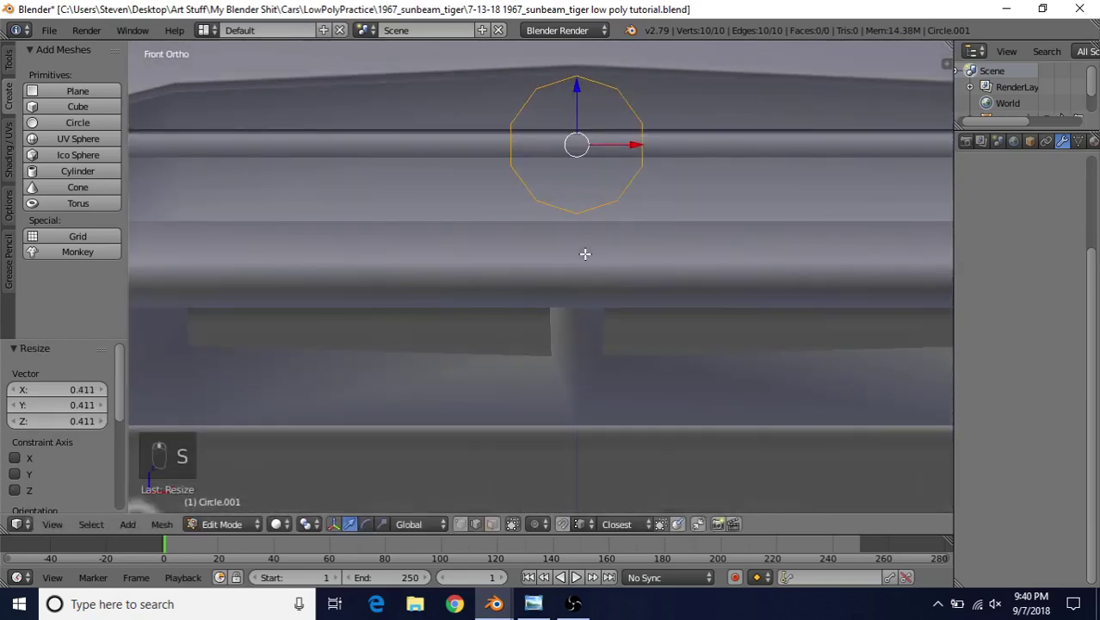
key("s")
left_click(670, 86)
key("g")
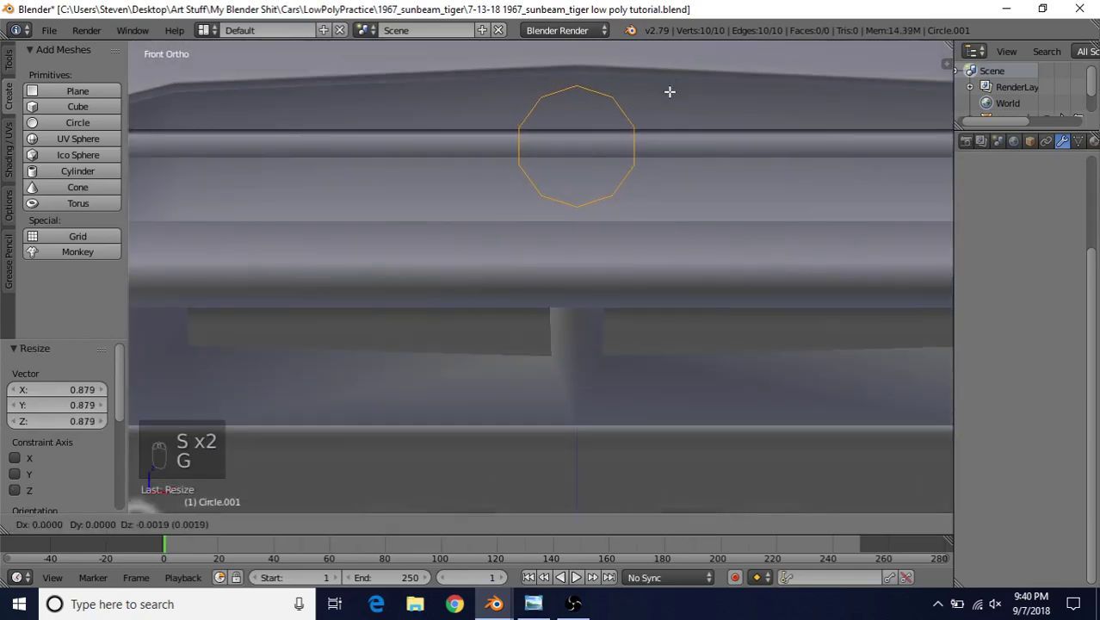
right_click(669, 96)
key("g")
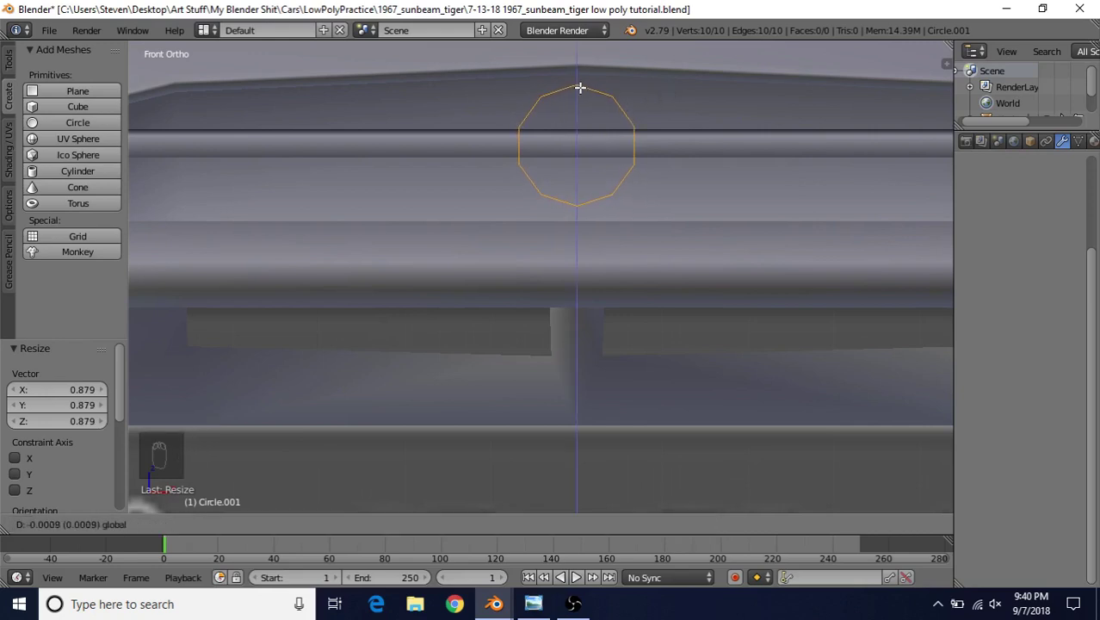
left_click(582, 89)
scroll(538, 236, "up", 1)
middle_click_drag(539, 236, 543, 252, "shift")
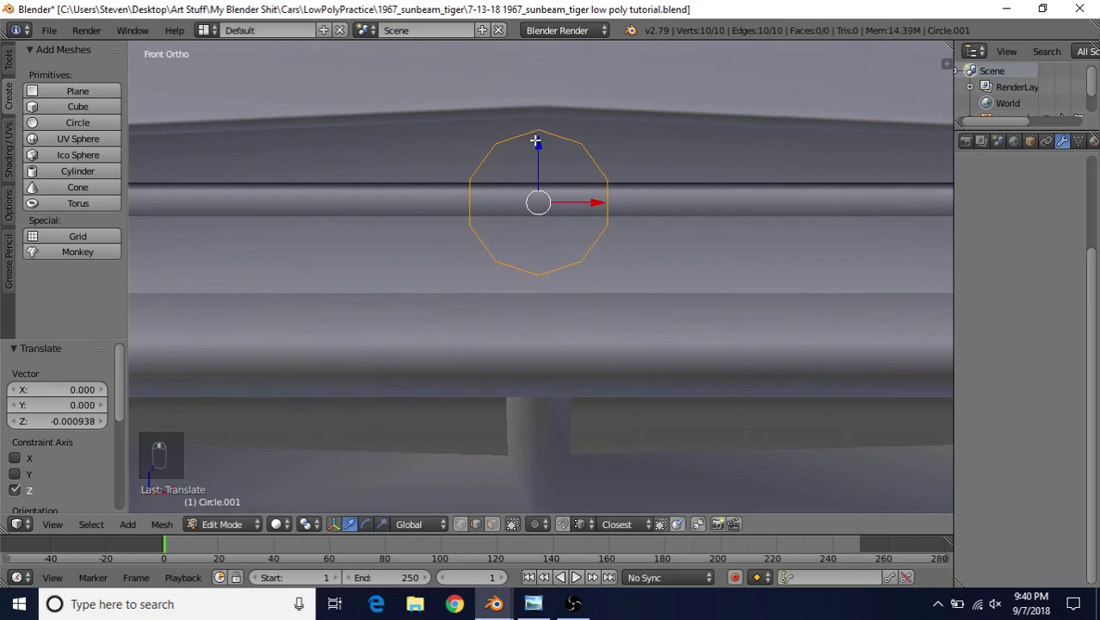
Check the round emblem in the reference photo and widen the circle along X by a factor of about 1.164
left_click(533, 603)
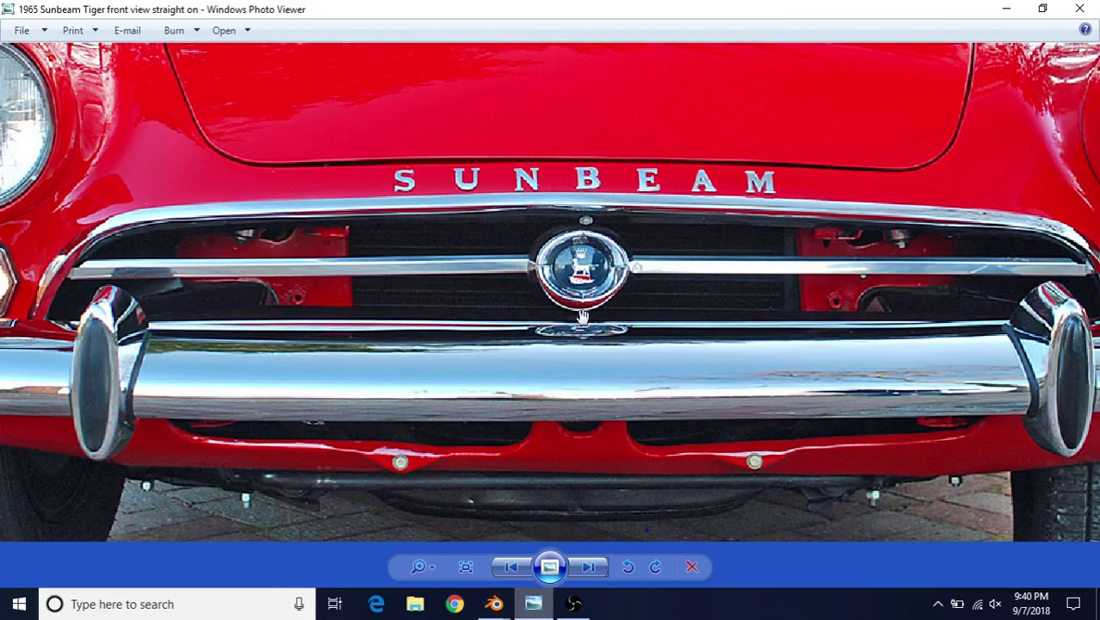
left_click(494, 603)
left_click(534, 562)
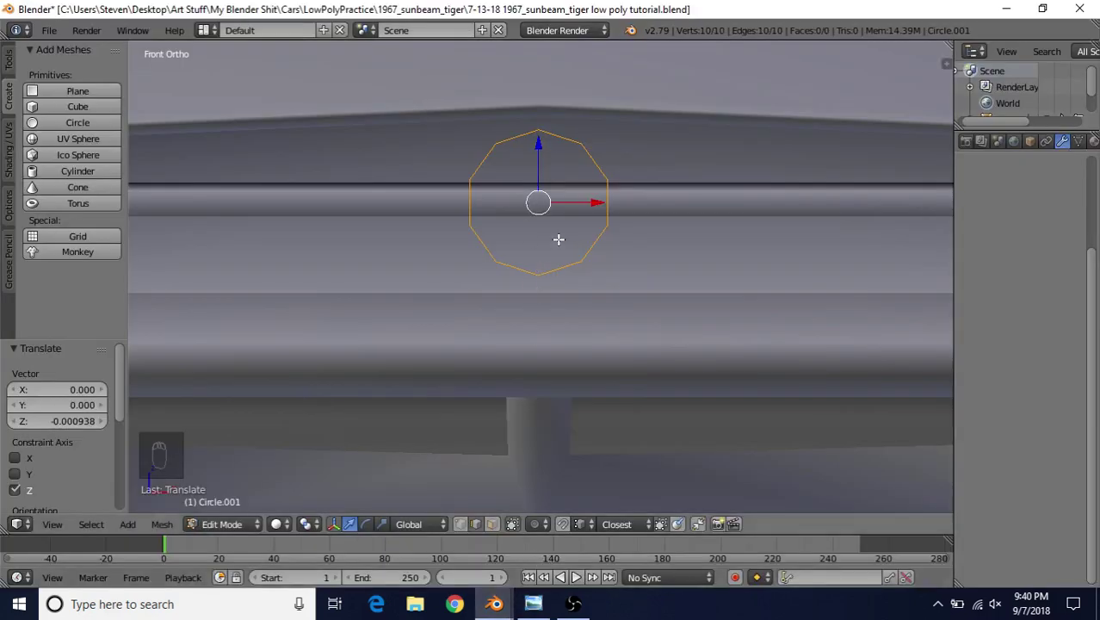
middle_click_drag(559, 239, 670, 169, "shift")
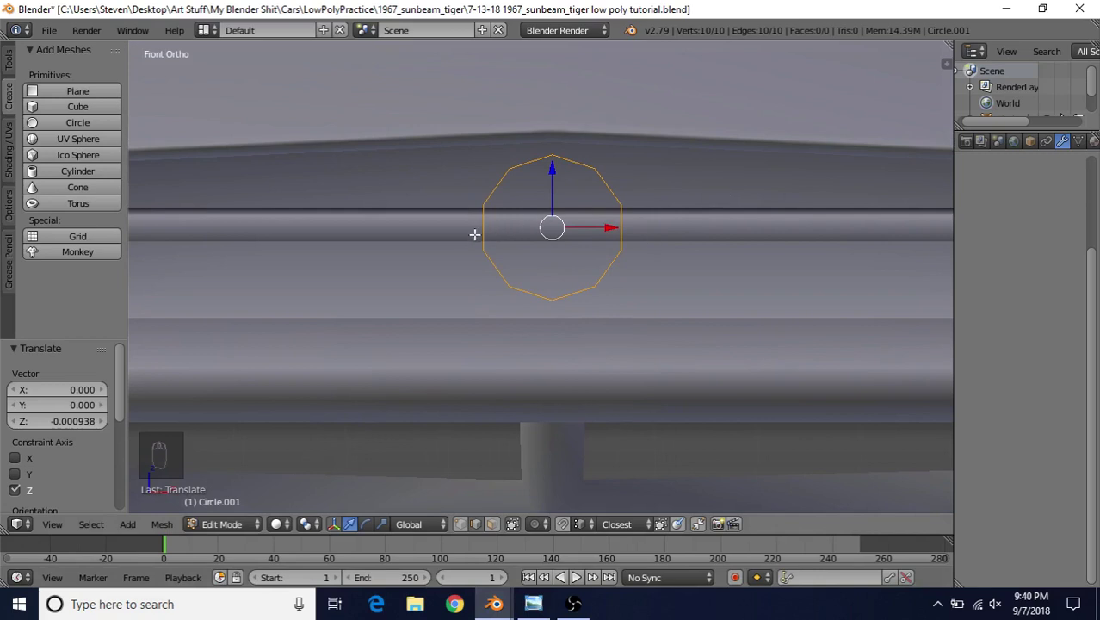
key("s")
key("x")
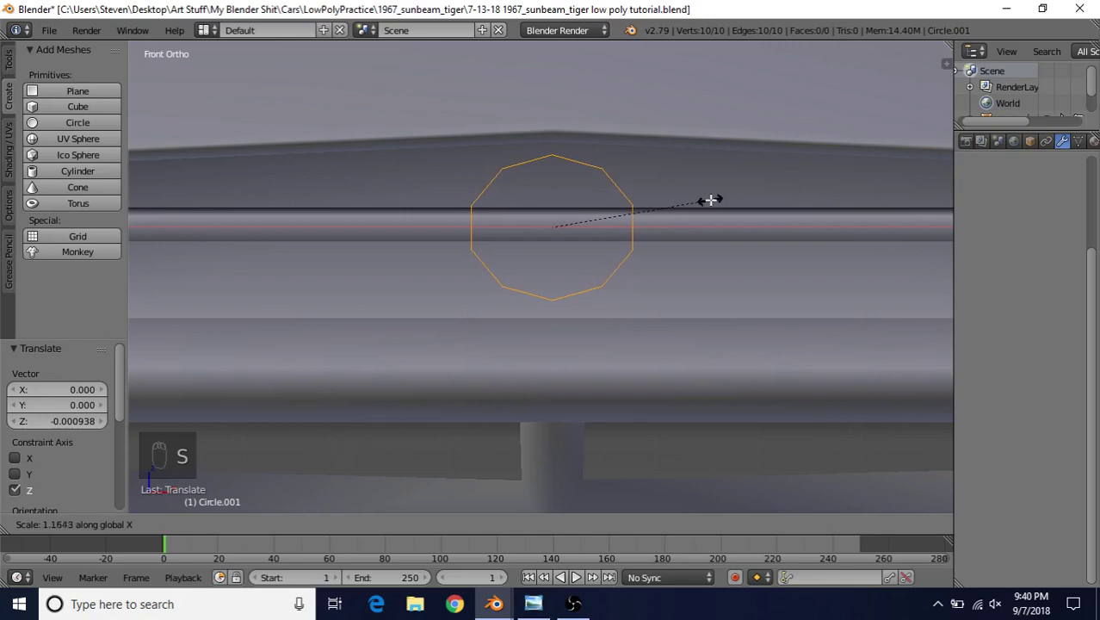
left_click(709, 199)
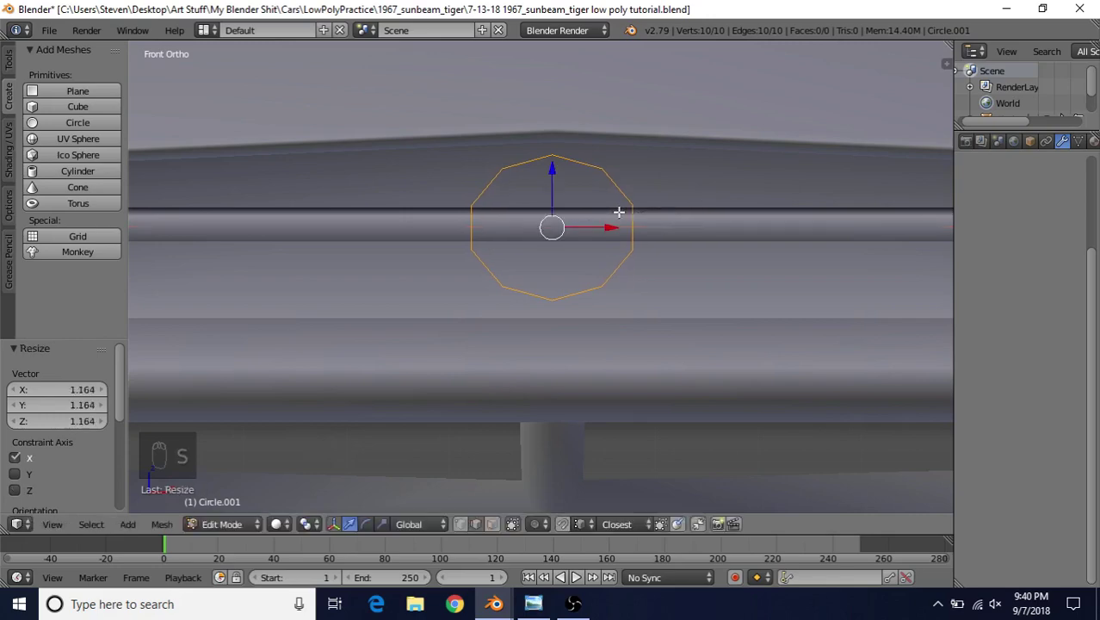
Recheck the emblem's proportions in the photo and narrow the circle along X by a factor of about 0.971
left_click(533, 603)
left_click(494, 604)
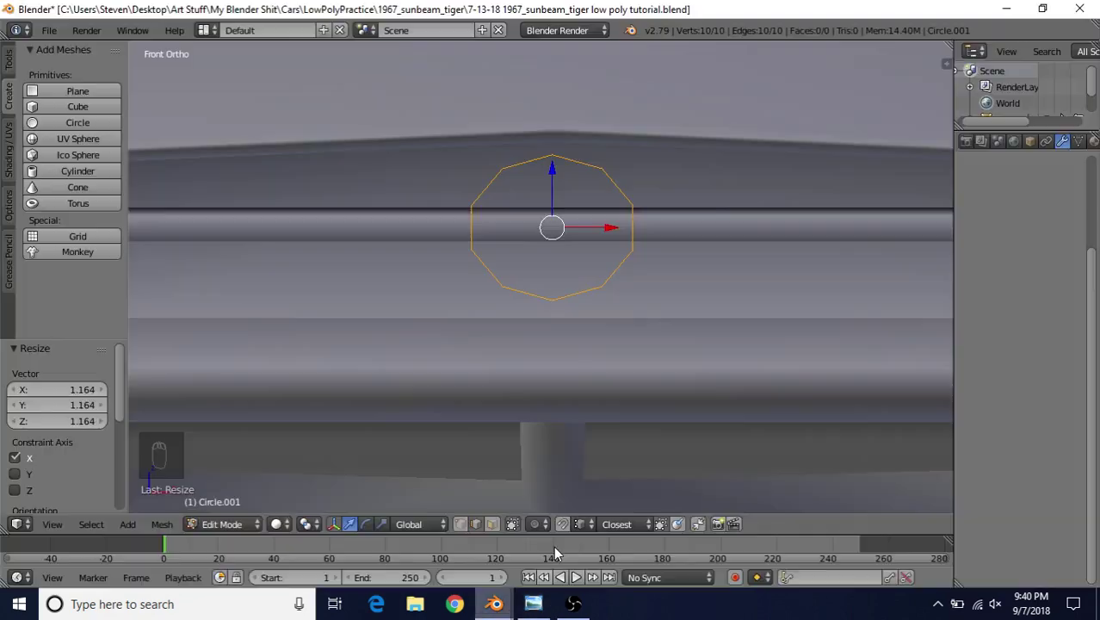
key("s")
left_click(742, 153)
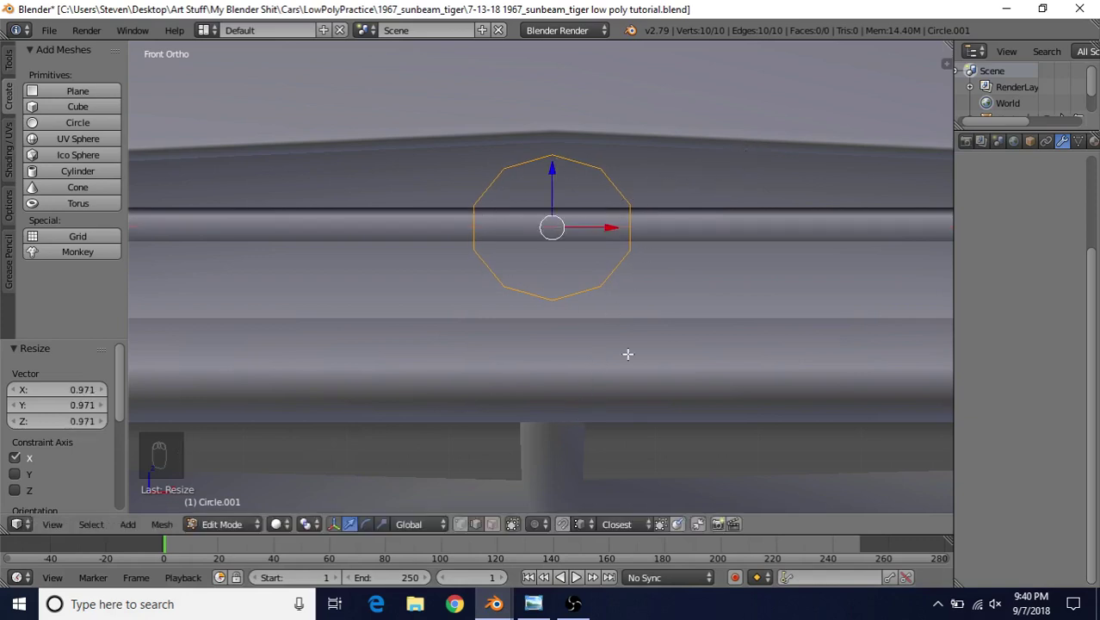
Fill the circle with a face and inset it by about 0.008 to form the emblem's outer rim
key("f")
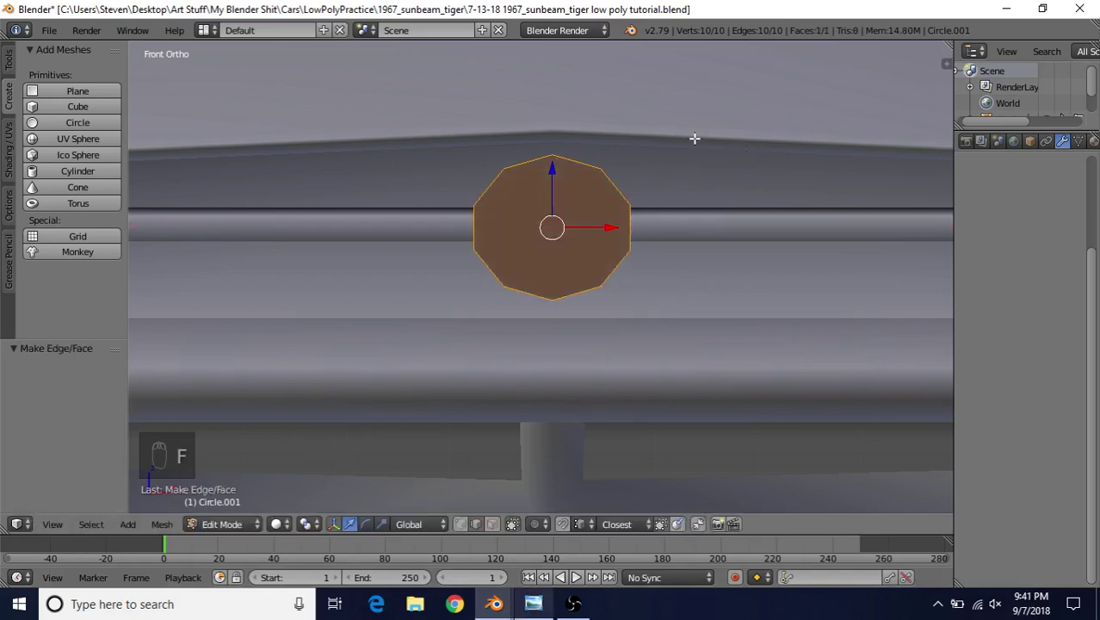
key("i")
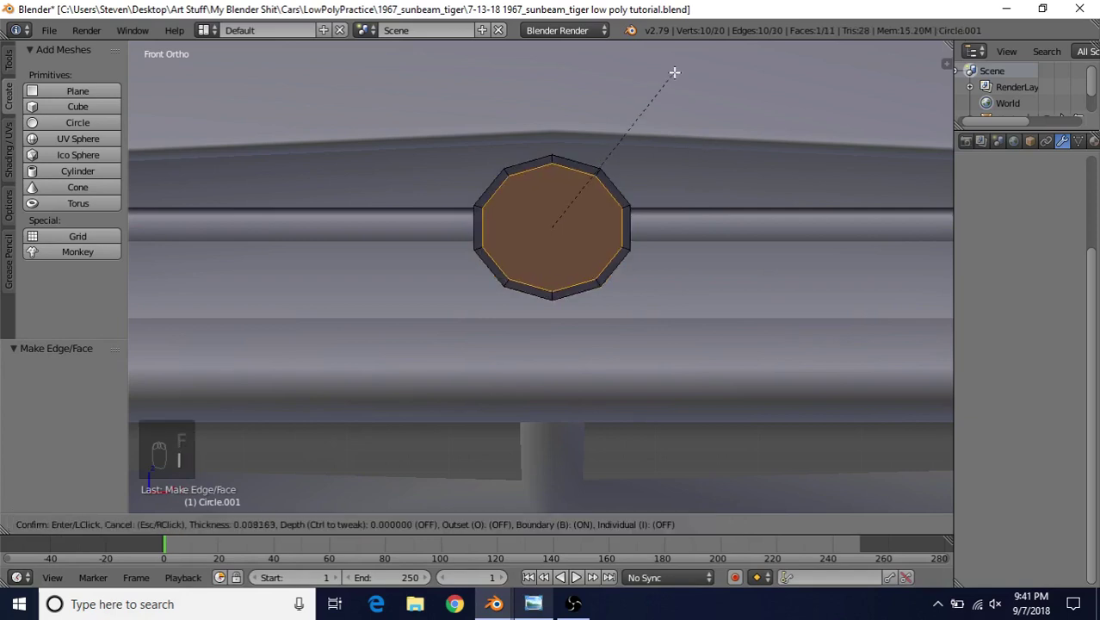
left_click(674, 70)
Extrude the emblem's inset face and move it about 0.004 forward along negative Y
middle_click_drag(608, 187, 687, 210, "shift")
key("e")
right_click(603, 192)
key("e")
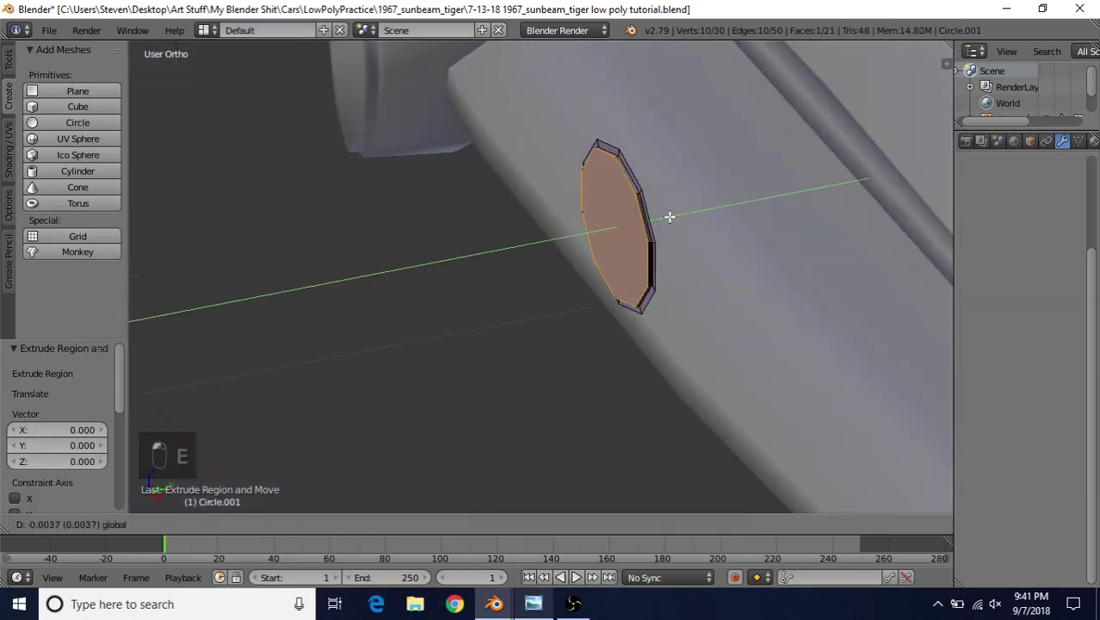
left_click(669, 217)
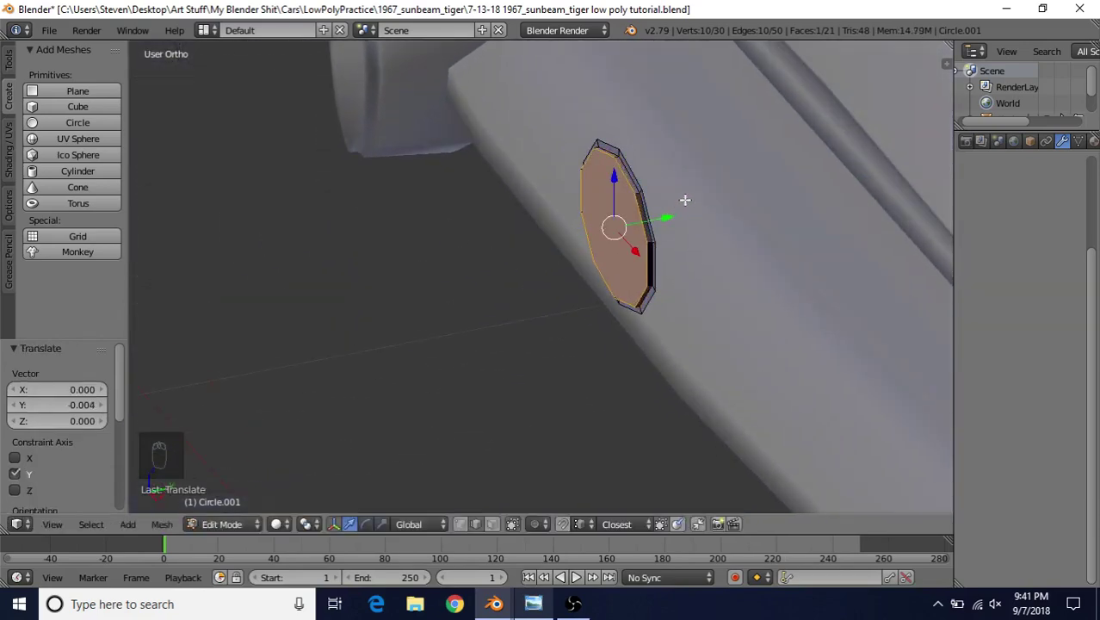
Inset the emblem's front face by about 0.0063 and again by about 0.0211
middle_click_drag(669, 217, 749, 89)
key("i")
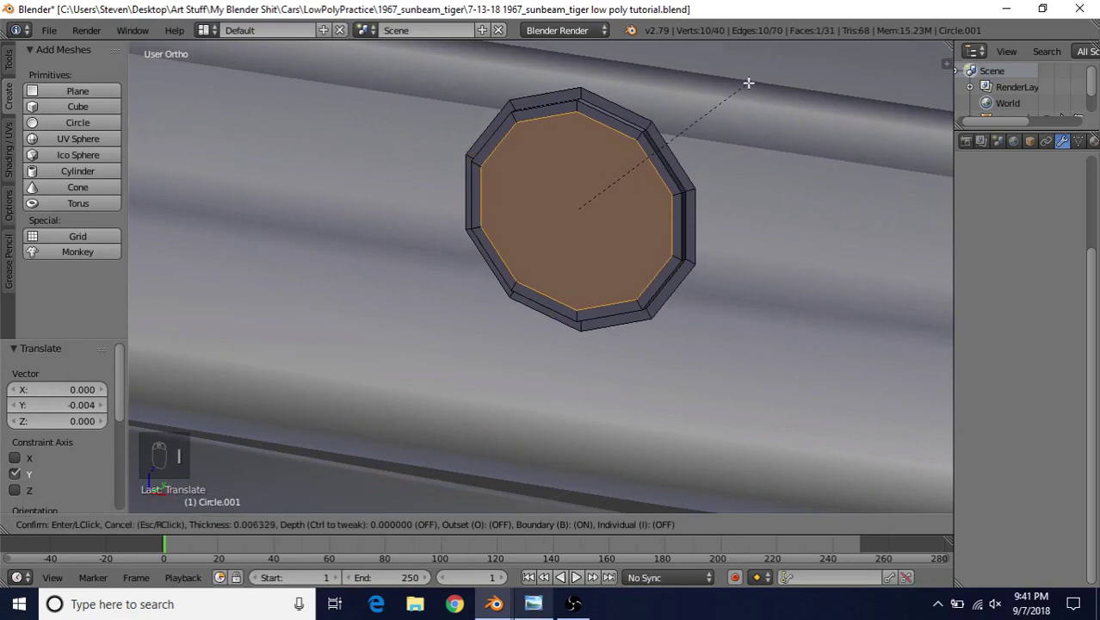
left_click(749, 83)
key("i")
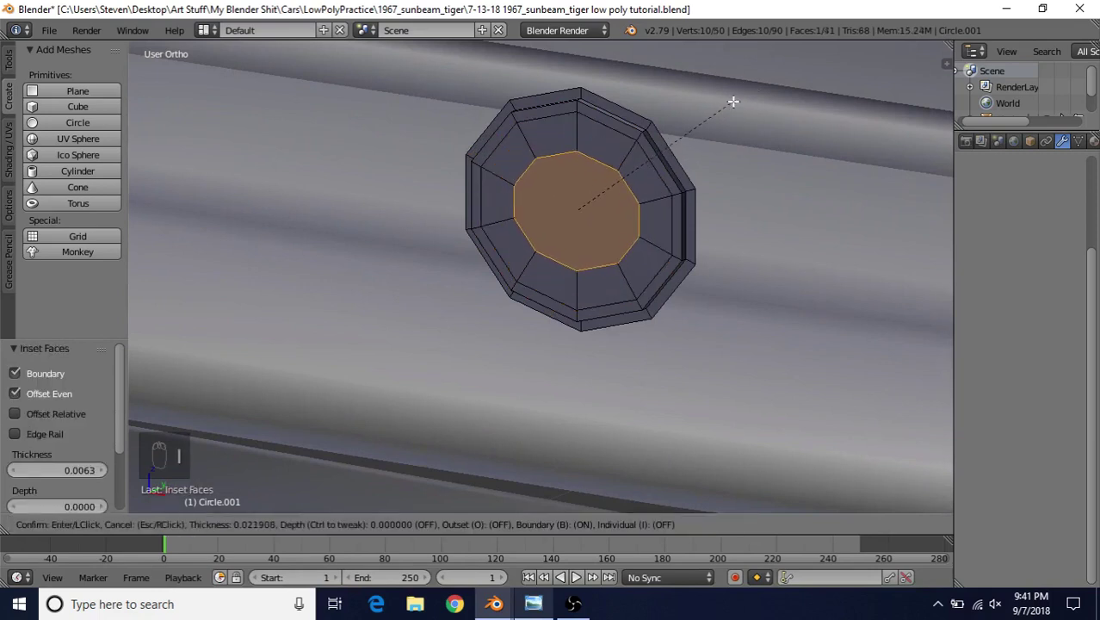
left_click(658, 169)
Recess the emblem's innermost face about 0.025 along Y, and bring it back about 0.001 toward the front
middle_click_drag(658, 169, 746, 166)
key("g")
key("y")
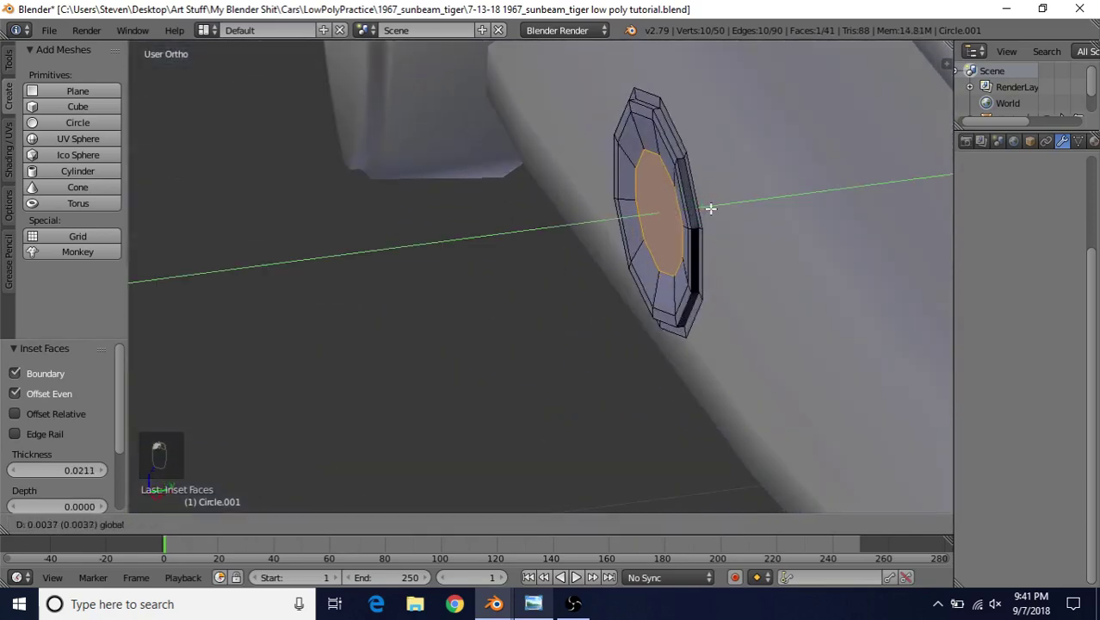
scroll(745, 199, "down", 2)
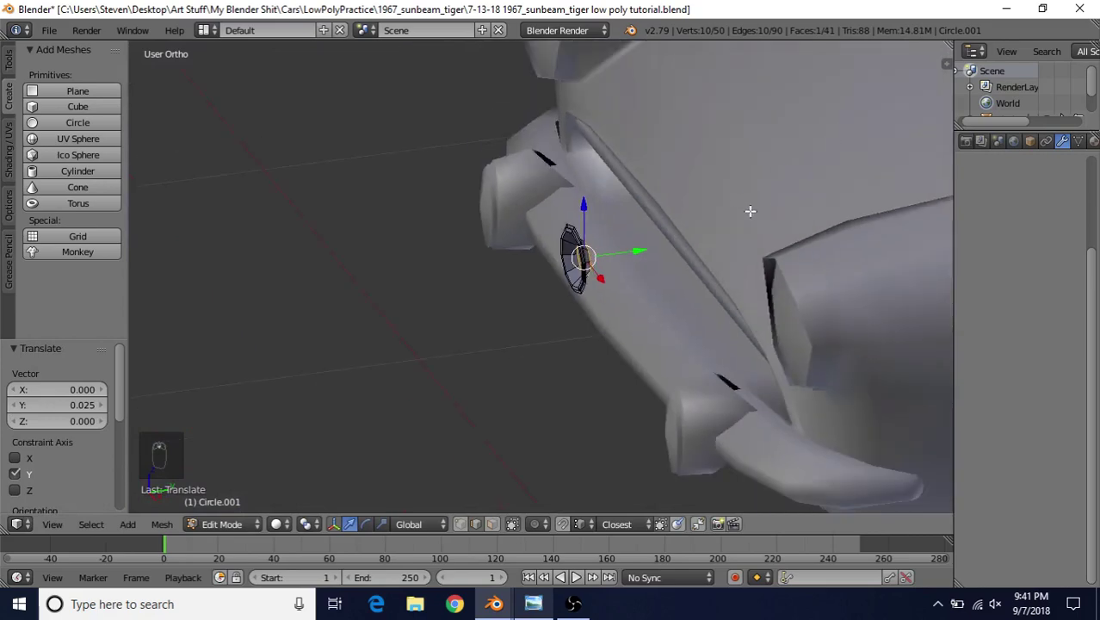
scroll(739, 203, "up", 3)
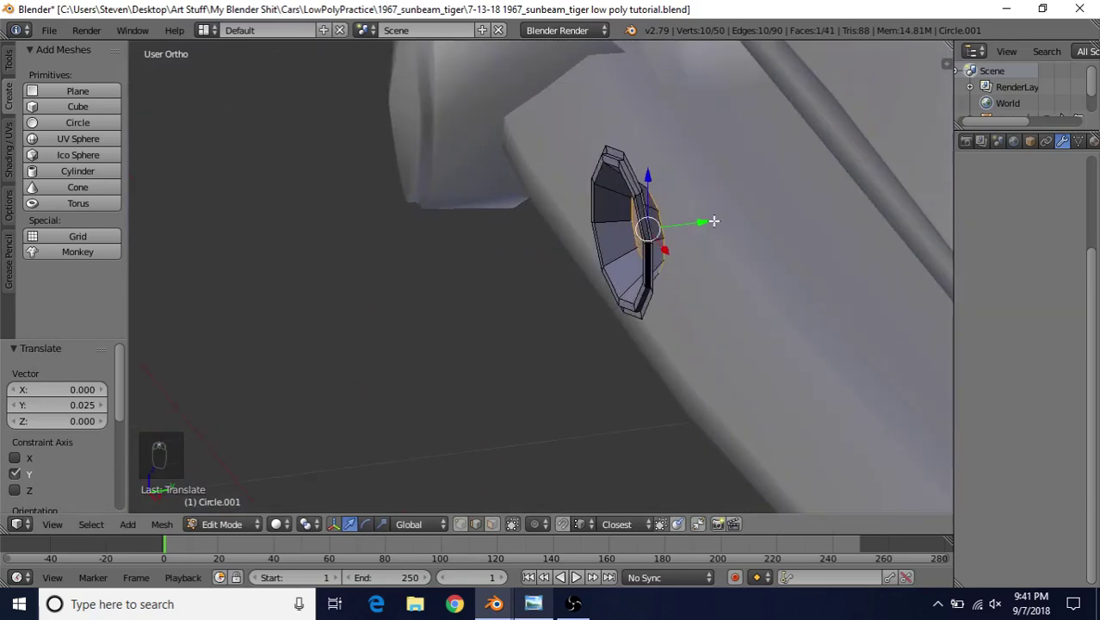
key("g")
key("y")
left_click(713, 222)
Compare the recessed emblem with the reference photo and nudge its innermost face about 0.0005 along Y
left_click(531, 603)
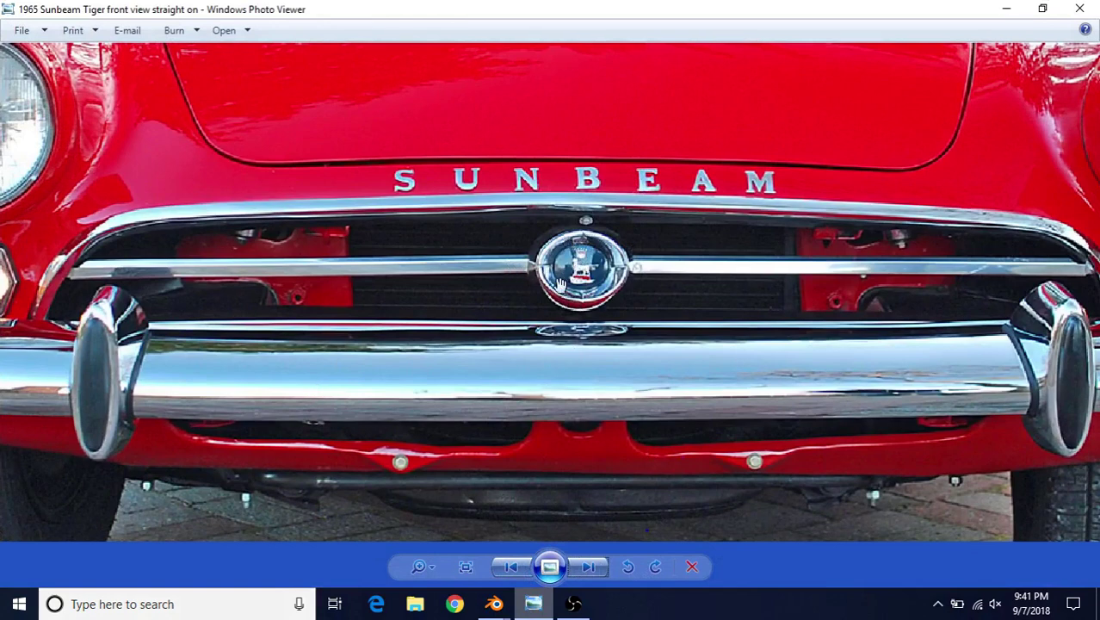
left_click(495, 604)
left_click(541, 563)
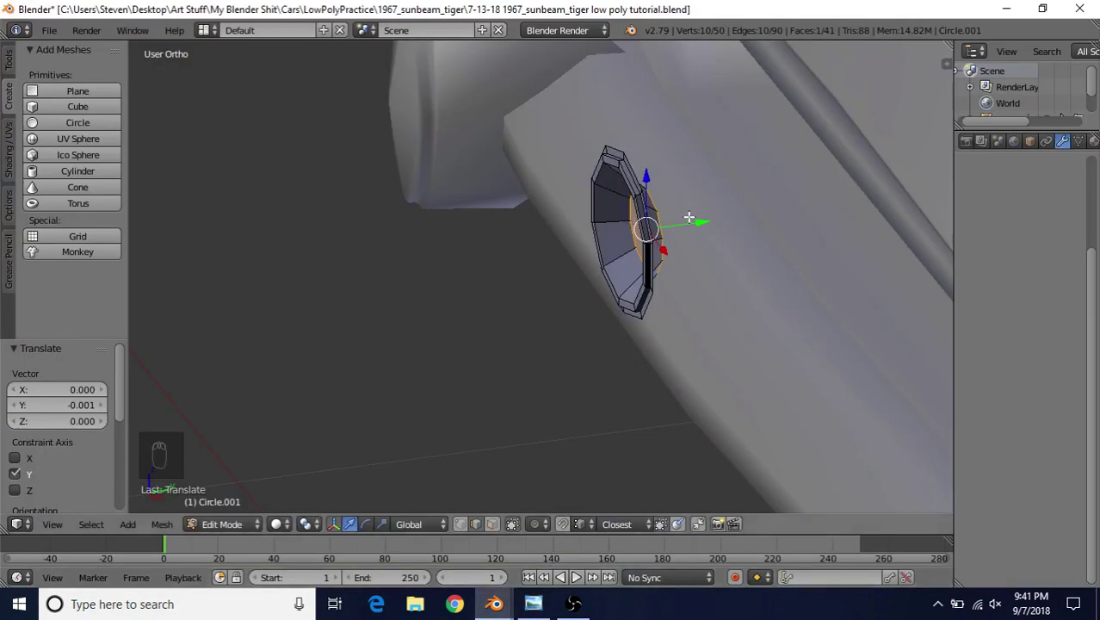
left_click_drag(689, 217, 694, 225)
mouse_move(603, 284)
middle_mouse_down()
mouse_move(576, 322)
mouse_move(603, 272)
middle_mouse_up()
scroll(576, 321, "up", 4)
scroll(604, 272, "up", 3)
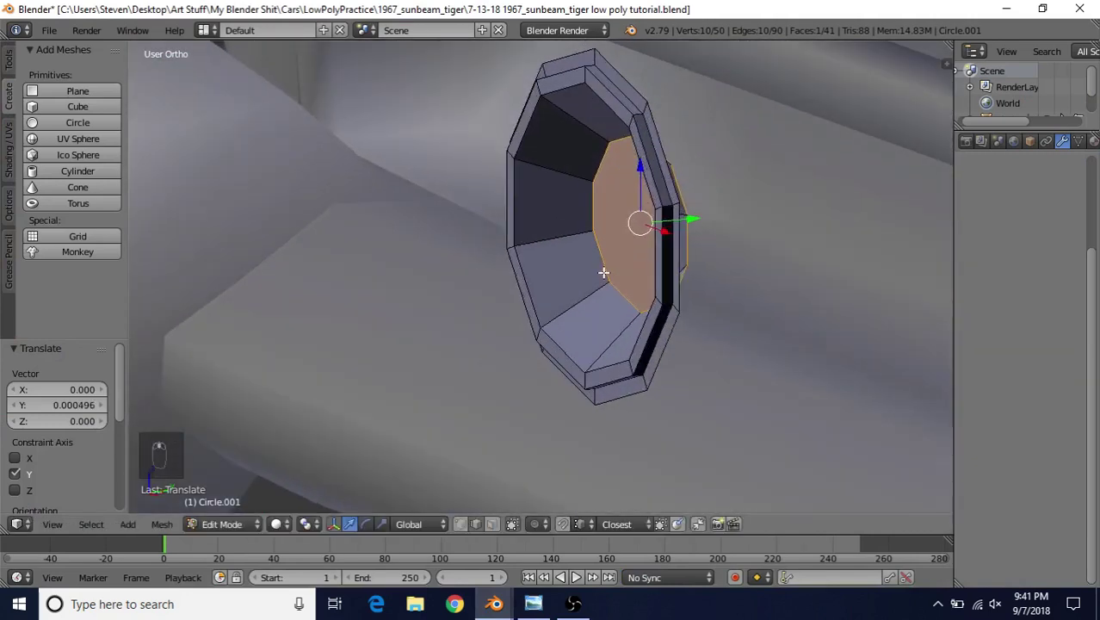
Extrude the emblem's rear outer edge loop and move it back about 0.042 along Y, finishing with small nudges in the same direction
right_click(628, 84, "alt")
scroll(655, 353, "down", 4)
middle_click_drag(643, 311, 647, 287)
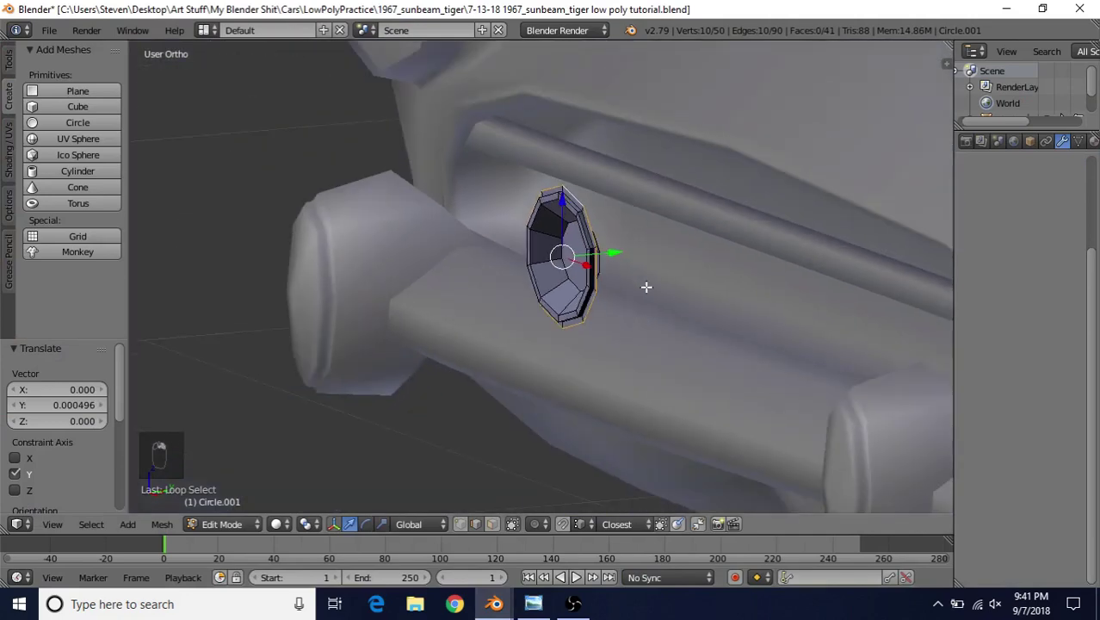
key("e")
right_click(675, 189)
middle_click_drag(676, 189, 634, 227)
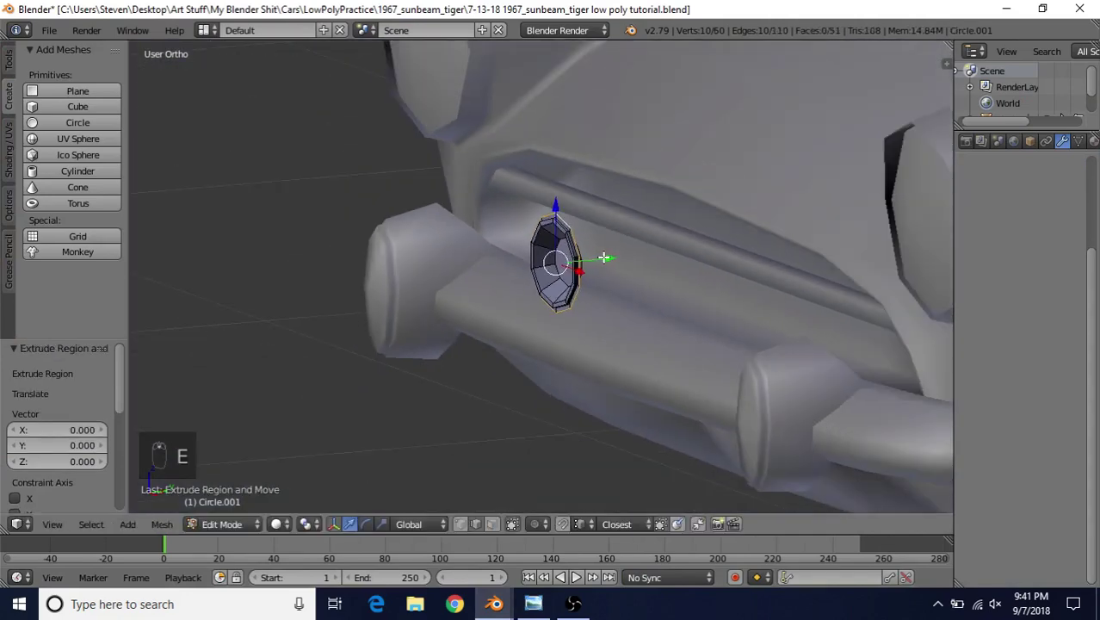
left_click_drag(605, 257, 627, 259)
middle_click_drag(628, 258, 601, 258)
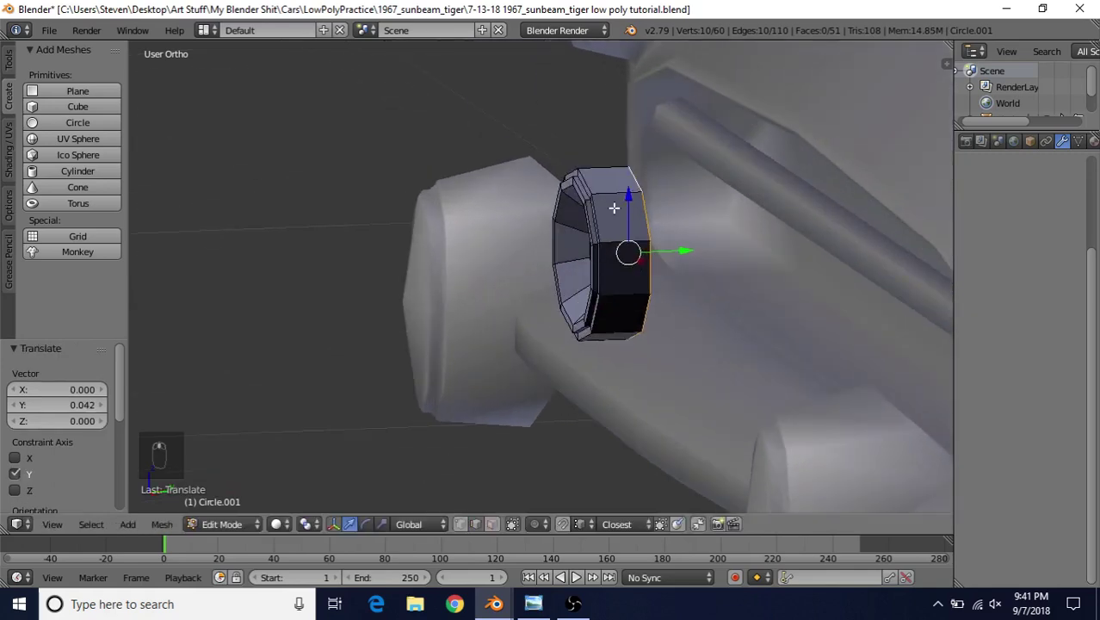
left_click_drag(685, 250, 685, 249)
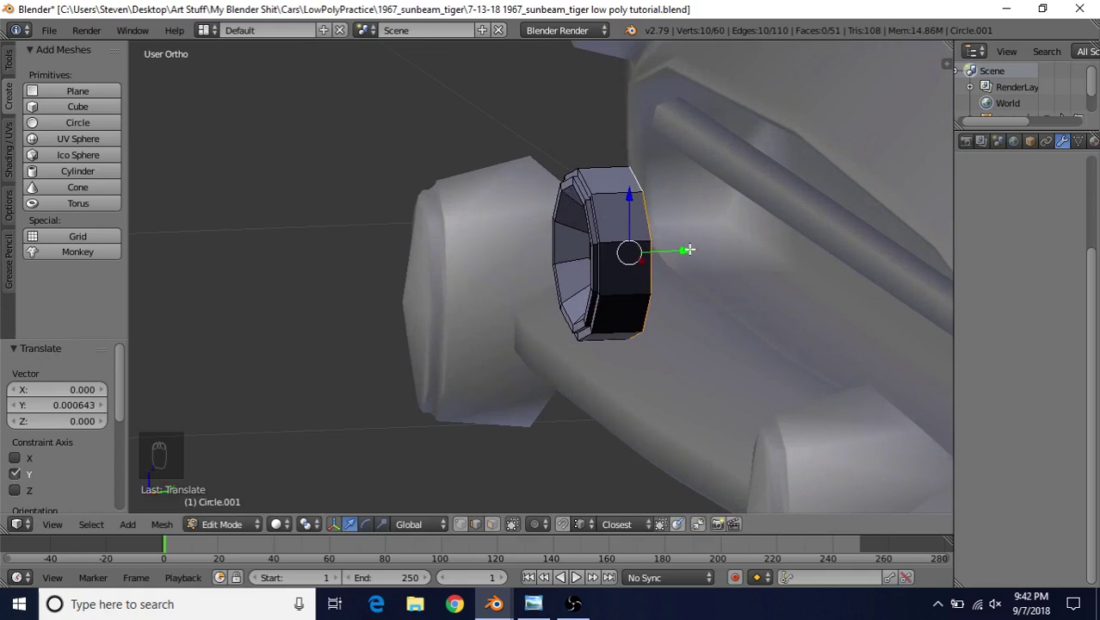
left_click_drag(689, 250, 692, 249)
Select the whole linked emblem mesh and make its normals consistent, facing outward
middle_click_drag(612, 236, 599, 307)
key("ctrl+l")
key("ctrl+n")
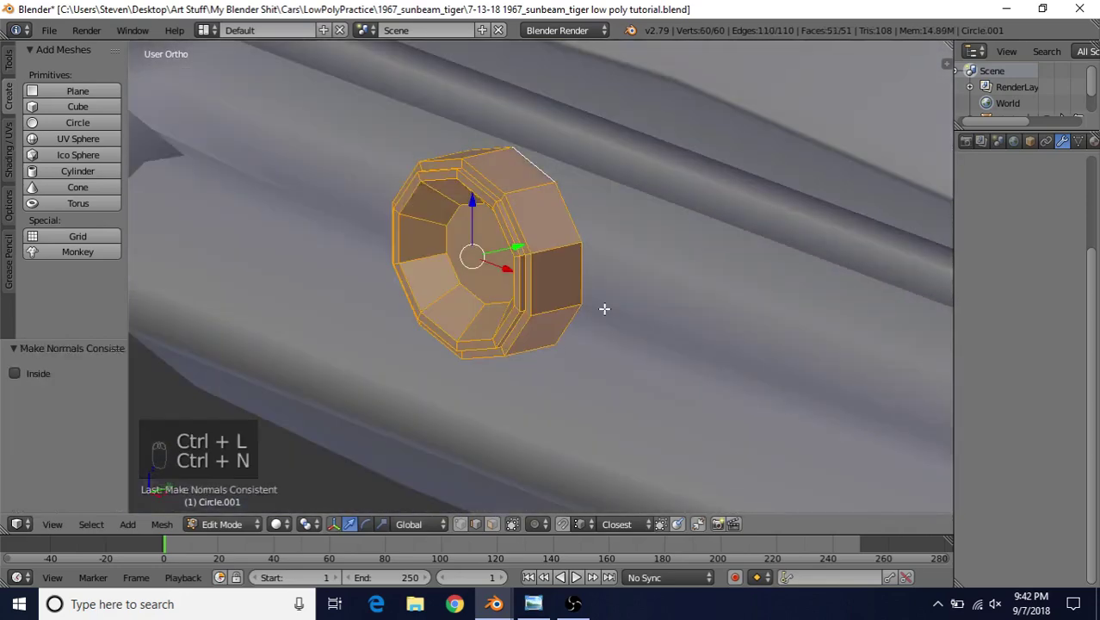
Move the whole emblem back about 0.193 along Y onto the grille bar, checking its depth in wireframe
scroll(559, 259, "down", 3)
middle_click_drag(596, 246, 568, 263)
key("z")
key("z")
key("z")
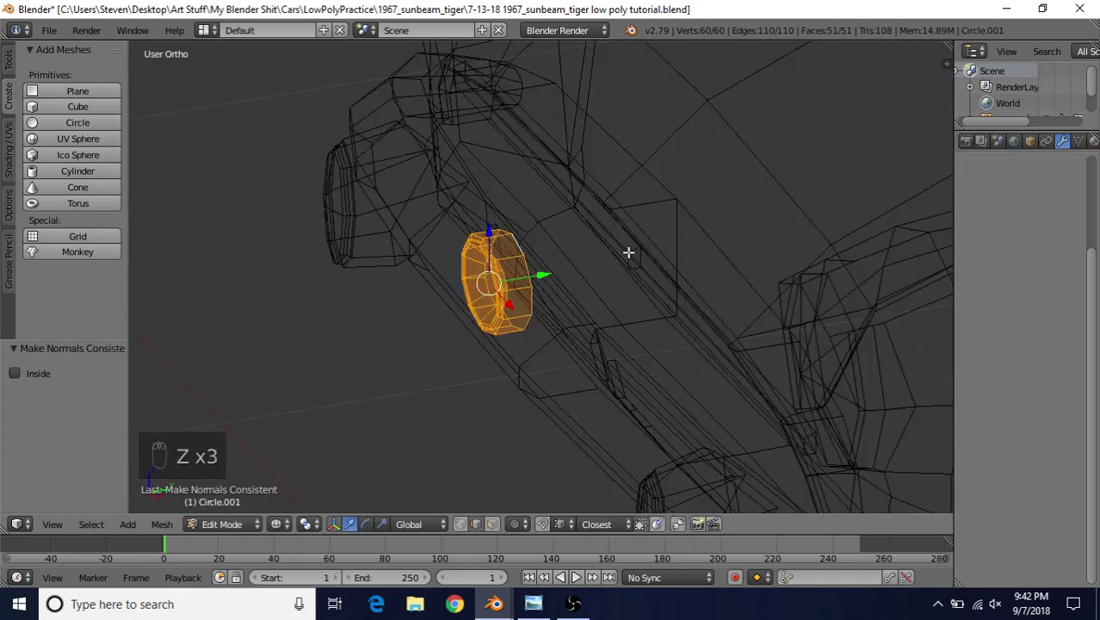
key("z")
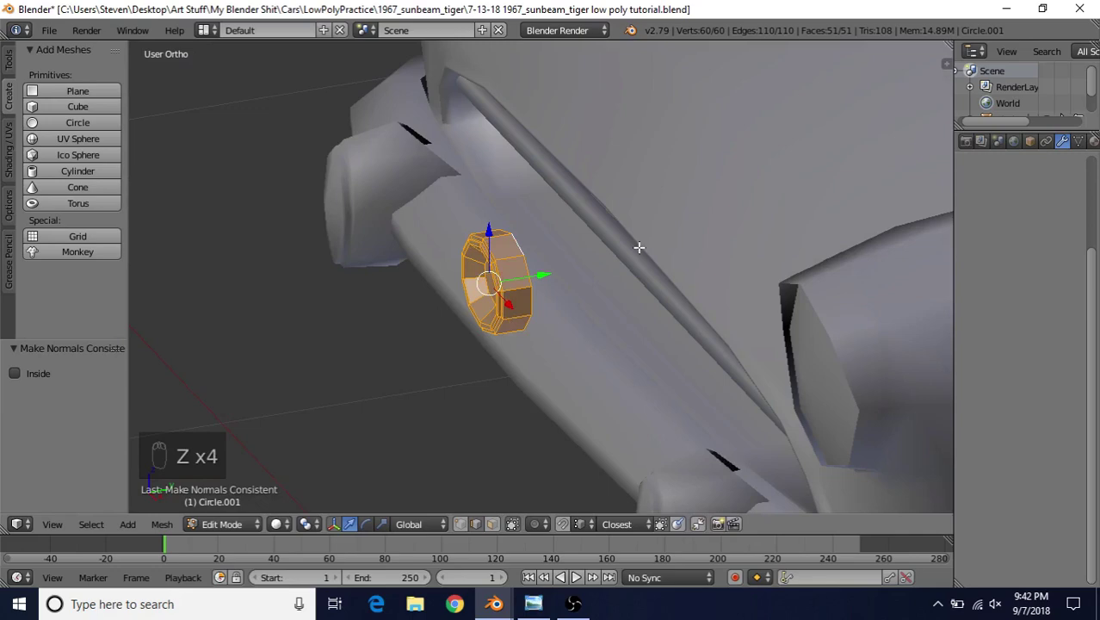
mouse_move(639, 247)
middle_mouse_down()
mouse_move(636, 225)
mouse_move(624, 297)
middle_mouse_up()
key("z")
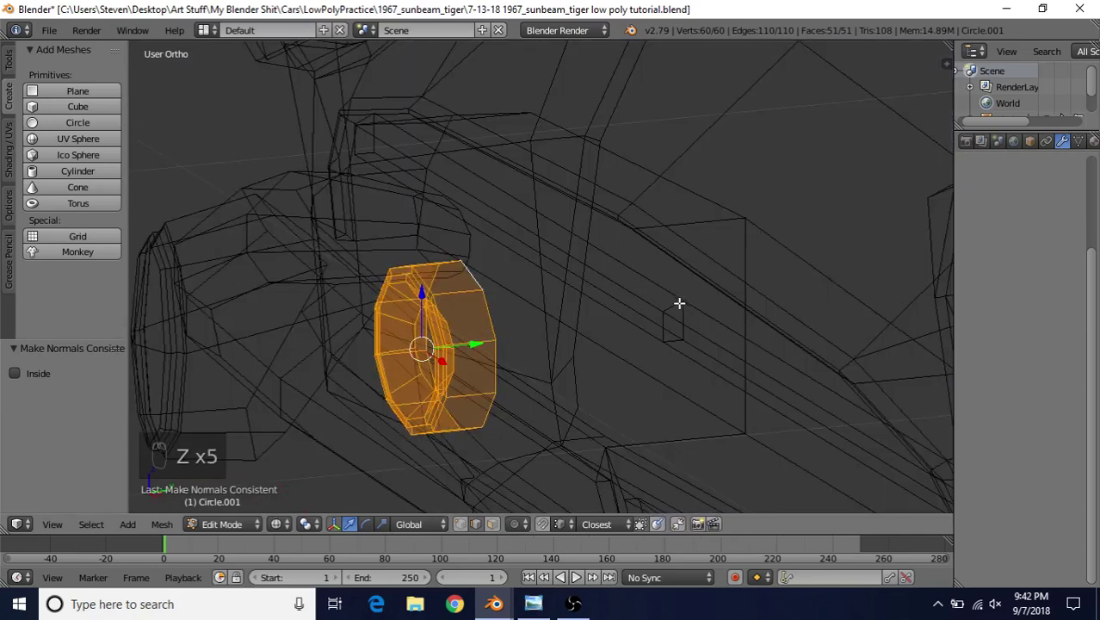
key("z")
left_click_drag(472, 345, 687, 302)
mouse_move(638, 355)
middle_mouse_down()
mouse_move(634, 345)
mouse_move(649, 341)
middle_mouse_up()
key("z")
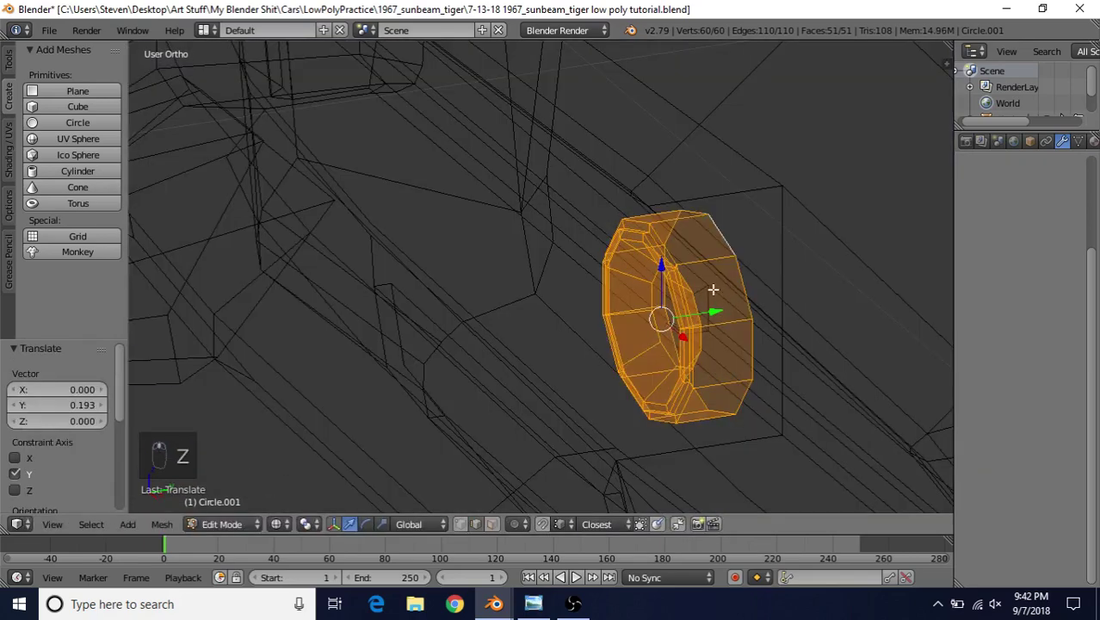
key("z")
Extrude the emblem's rear edge loop in place and scale it outward by about 1.05 to form a flange
mouse_move(737, 283)
middle_mouse_down()
mouse_move(592, 349)
mouse_move(614, 346)
mouse_move(609, 222)
mouse_move(731, 216)
mouse_move(793, 239)
mouse_move(720, 228)
middle_mouse_up()
right_click(608, 241, "alt")
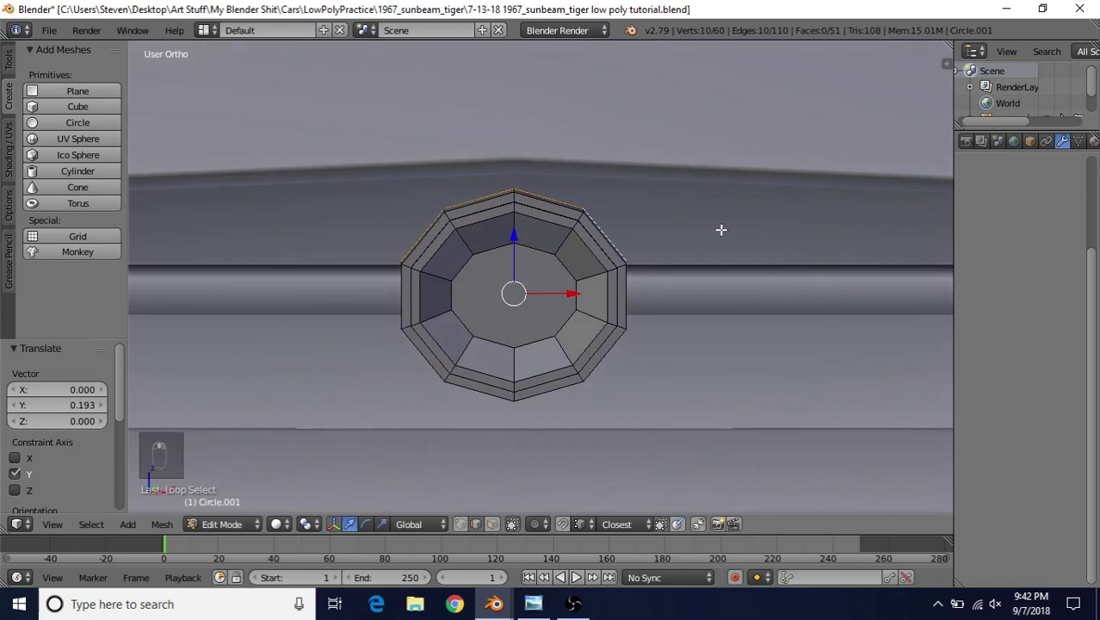
key("e")
right_click(637, 181)
middle_click_drag(637, 181, 635, 178)
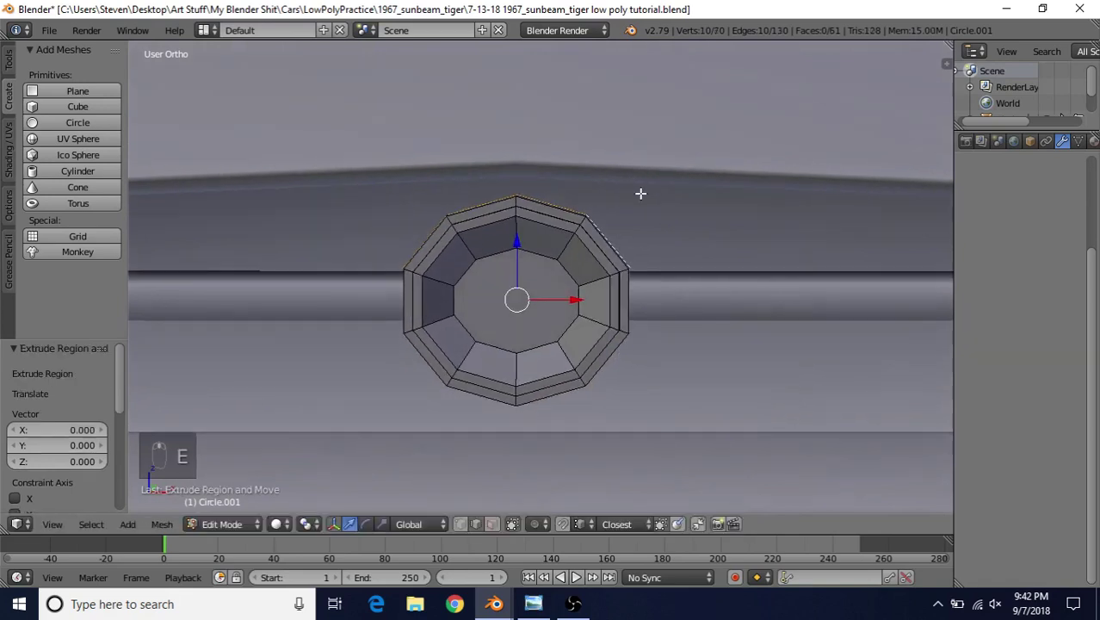
key("s")
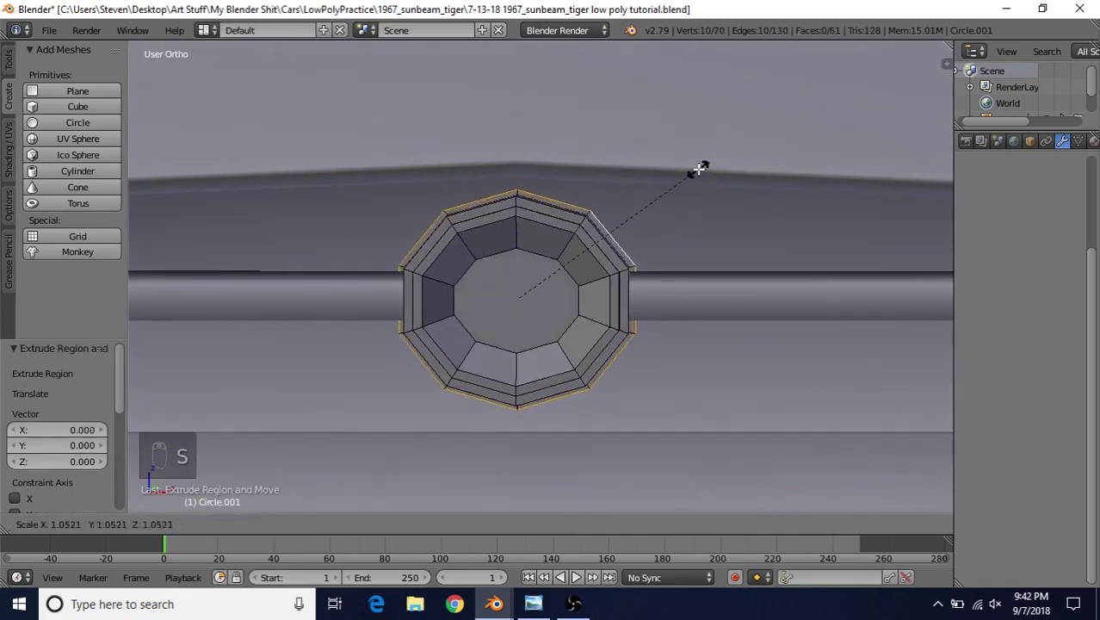
left_click(698, 172)
Extrude the emblem's flared rear edge loop again and move it back about 0.004 along Y
middle_click_drag(654, 222, 606, 195)
key("e")
right_click(606, 195)
middle_click_drag(685, 215, 543, 234)
key("e")
middle_click(587, 273)
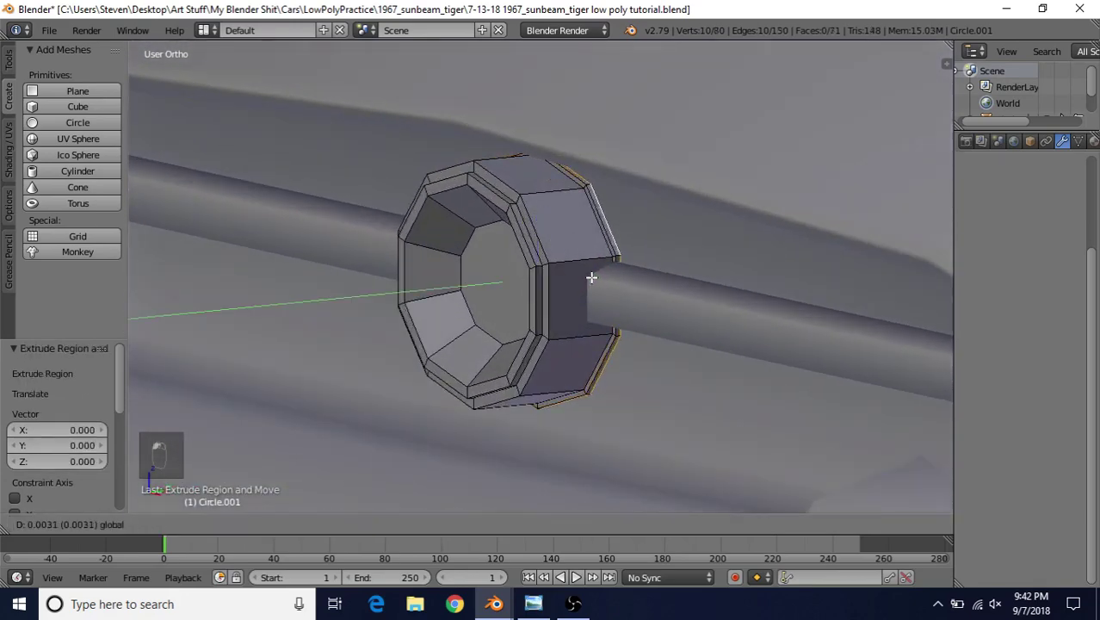
left_click(593, 278)
Connect the three opposite upper and lower vertex pairs across the emblem's recessed face with vertical edges
middle_click_drag(592, 277, 682, 327)
scroll(661, 357, "up", 2)
right_click(664, 217)
right_click(661, 347, "shift")
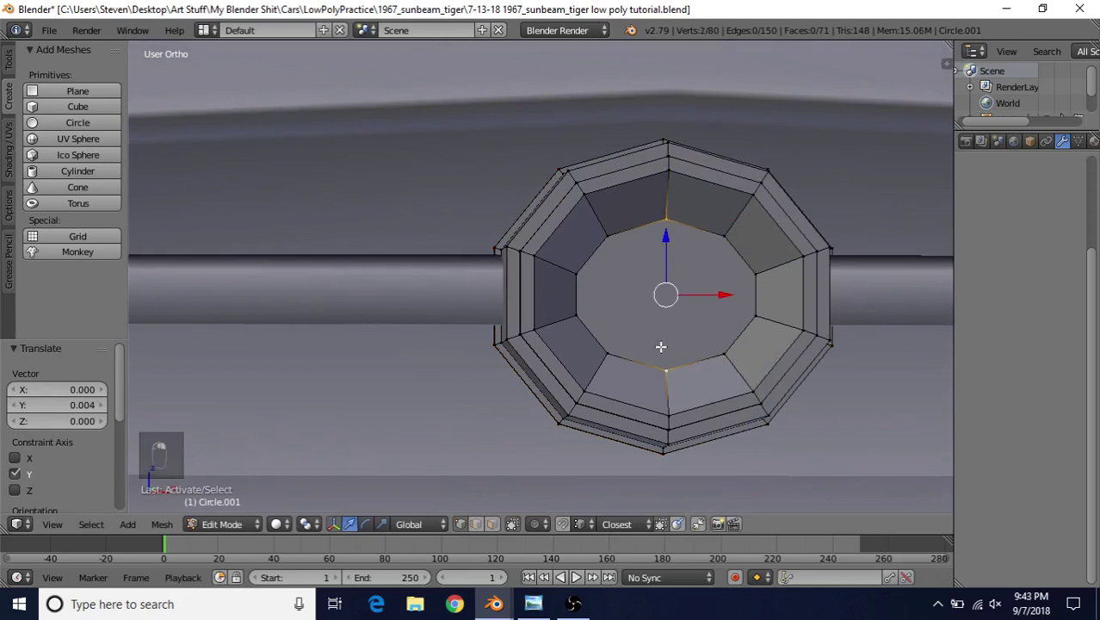
key("j")
right_click(607, 237)
right_click(609, 340, "shift")
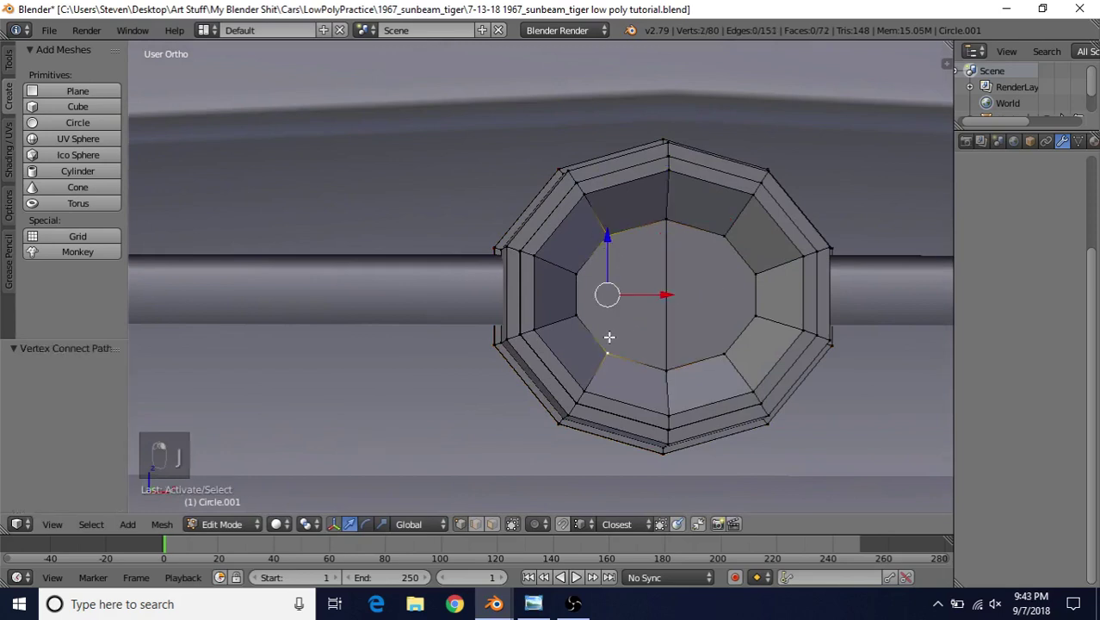
key("j")
right_click(725, 234)
right_click(722, 349, "shift")
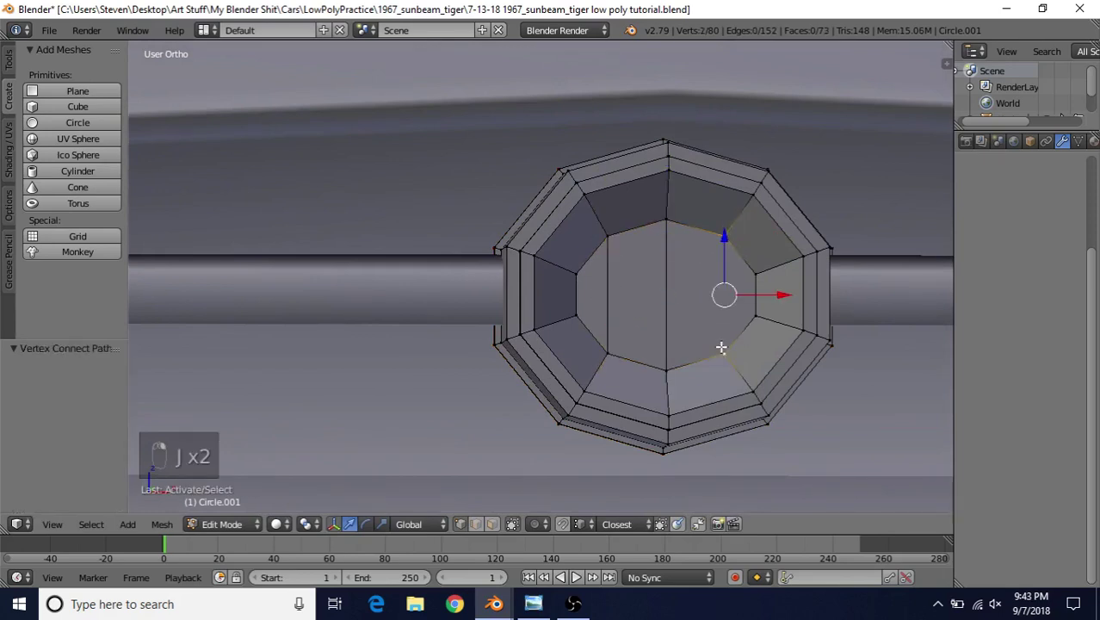
key("j")
Hide the emblem's central vertical edge loop and delete all linked vertices of its negative-X half
scroll(607, 298, "down", 3)
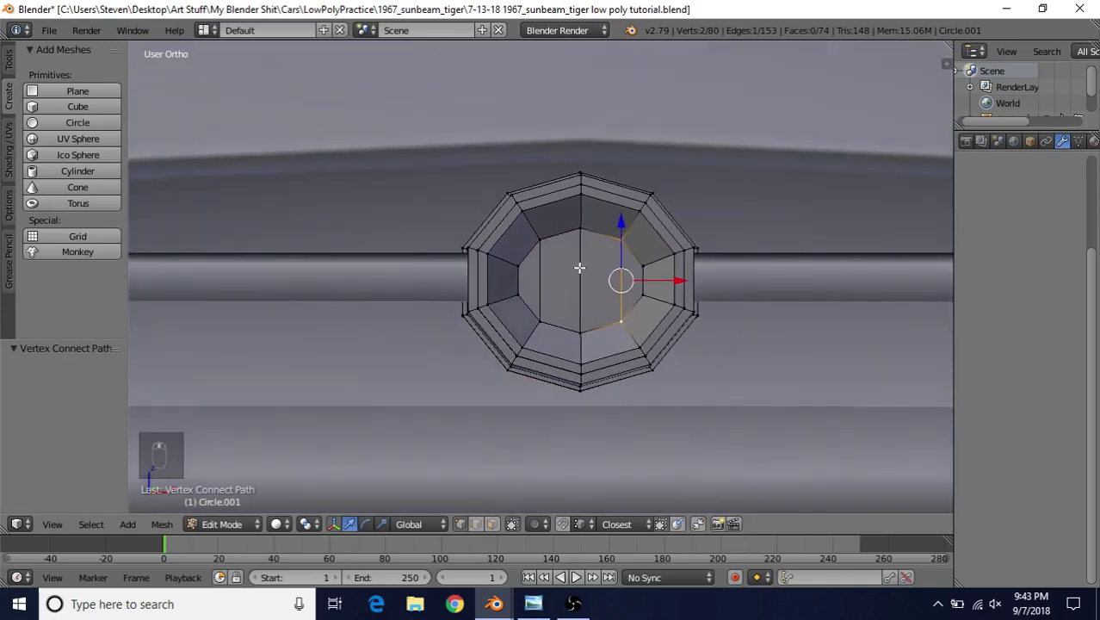
right_click(581, 265, "alt")
key("h")
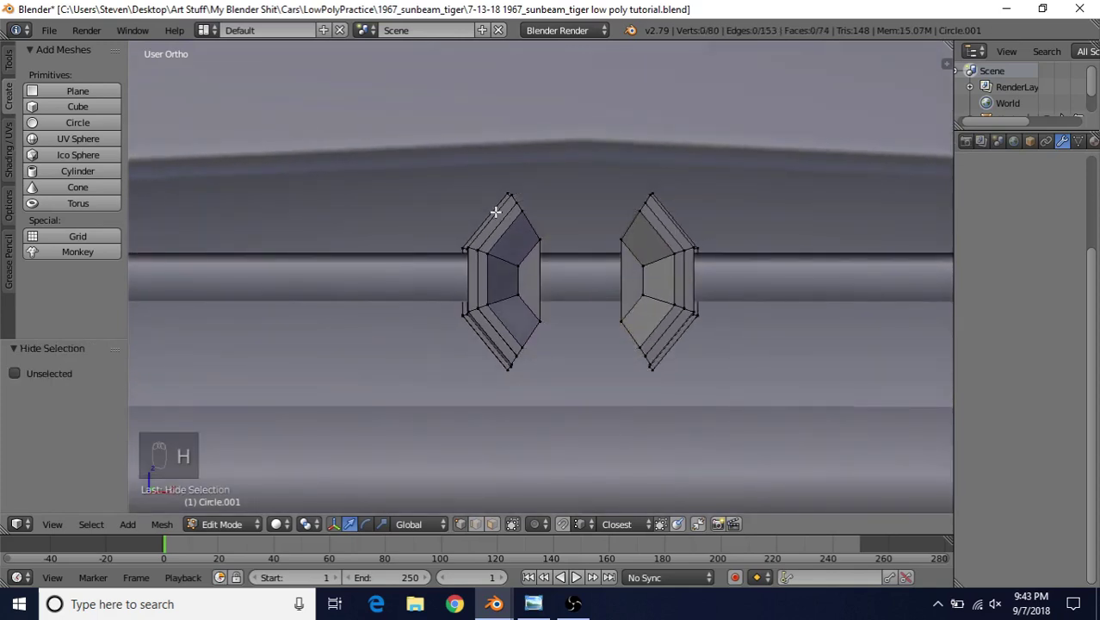
right_click(509, 208)
scroll(516, 241, "down", 8)
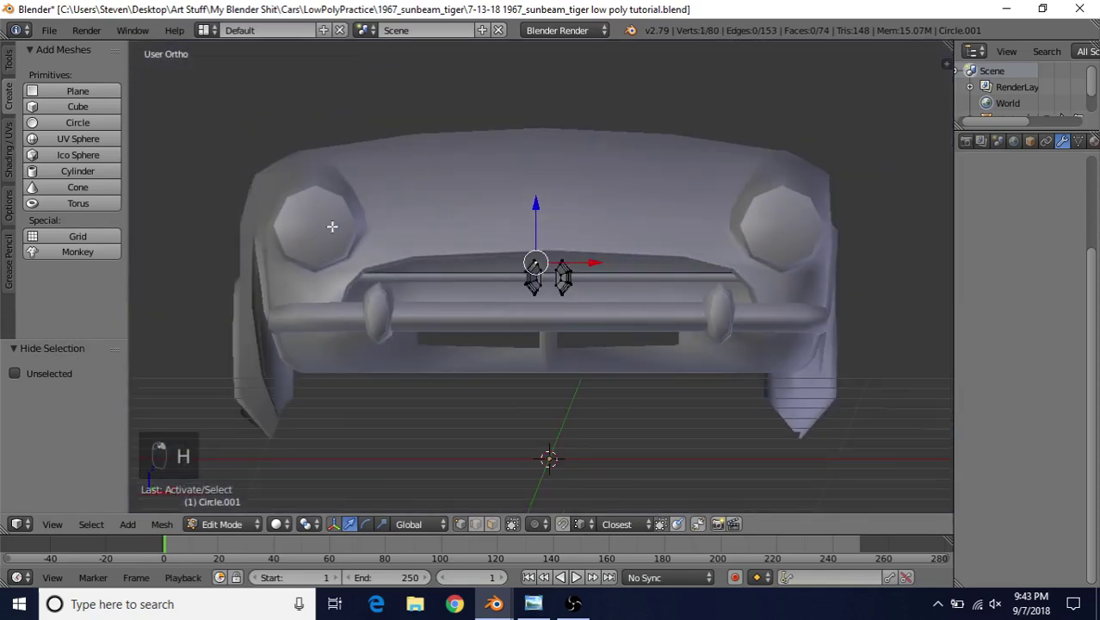
scroll(467, 344, "up", 10)
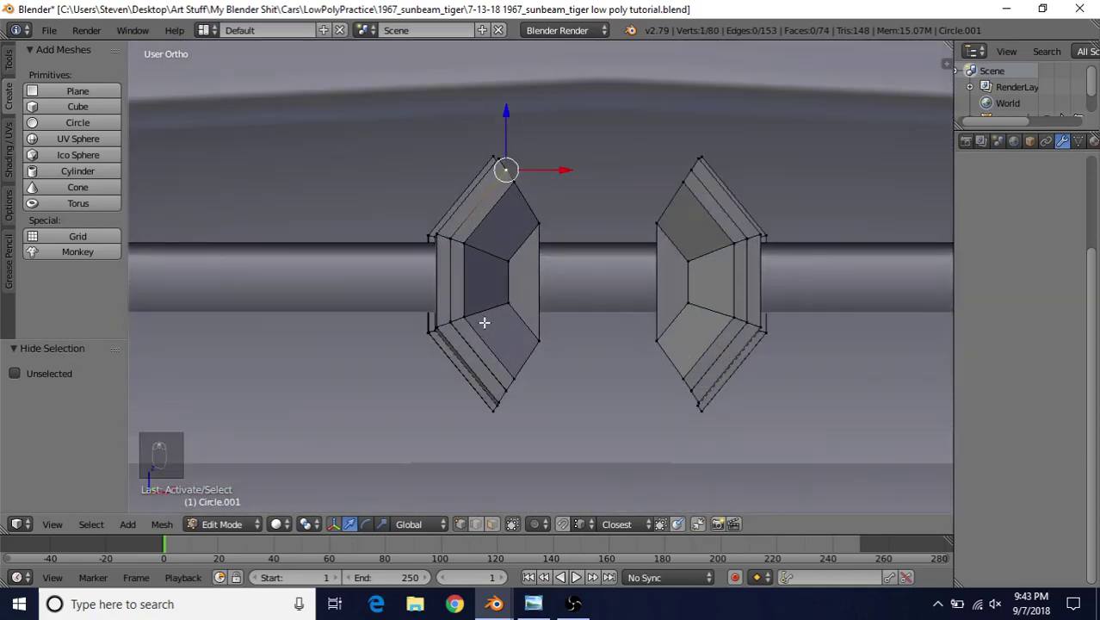
key("ctrl+l")
key("Delete")
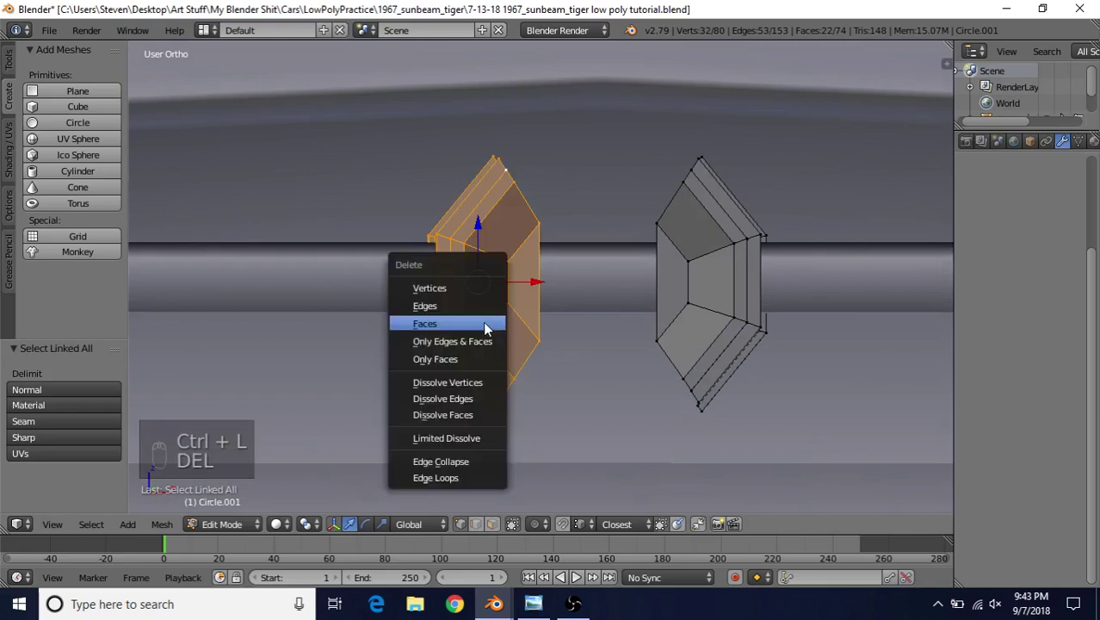
left_click(469, 289)
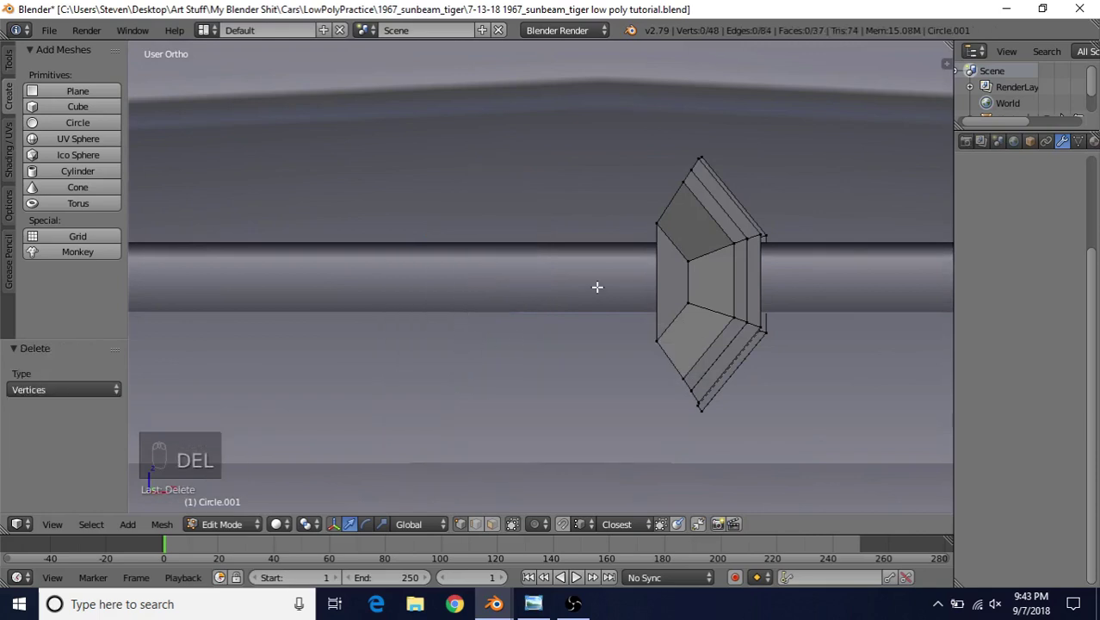
Reveal the emblem's hidden geometry, clear the selection, and inspect the remaining half at the grille's centre
key("alt+h")
key("a")
scroll(603, 172, "down", 4)
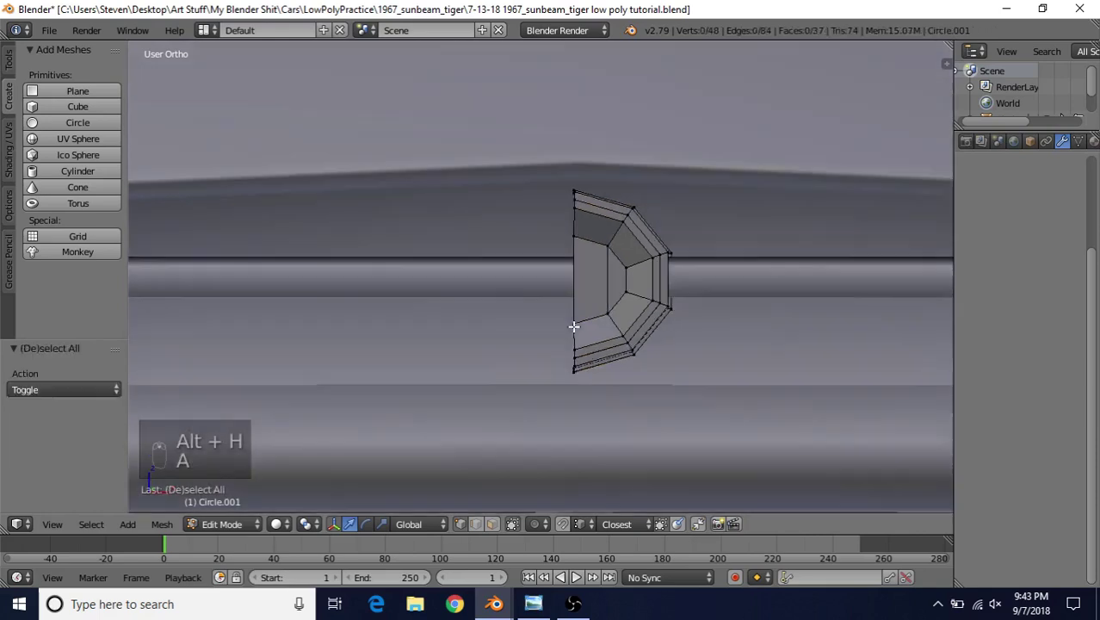
middle_click_drag(554, 264, 578, 241, "shift")
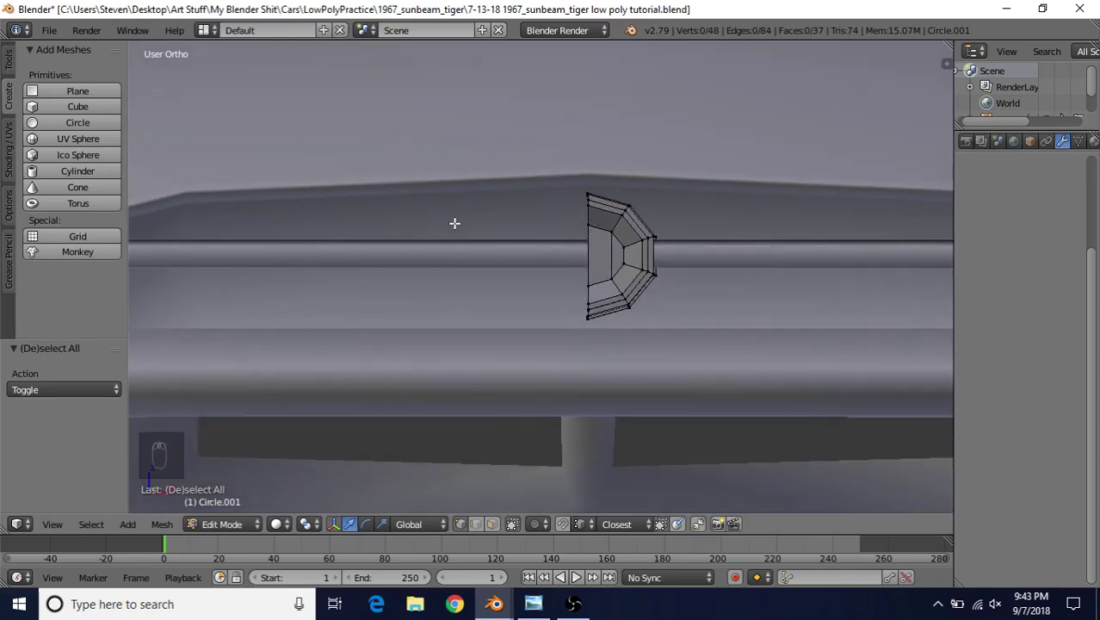
scroll(516, 271, "down", 6)
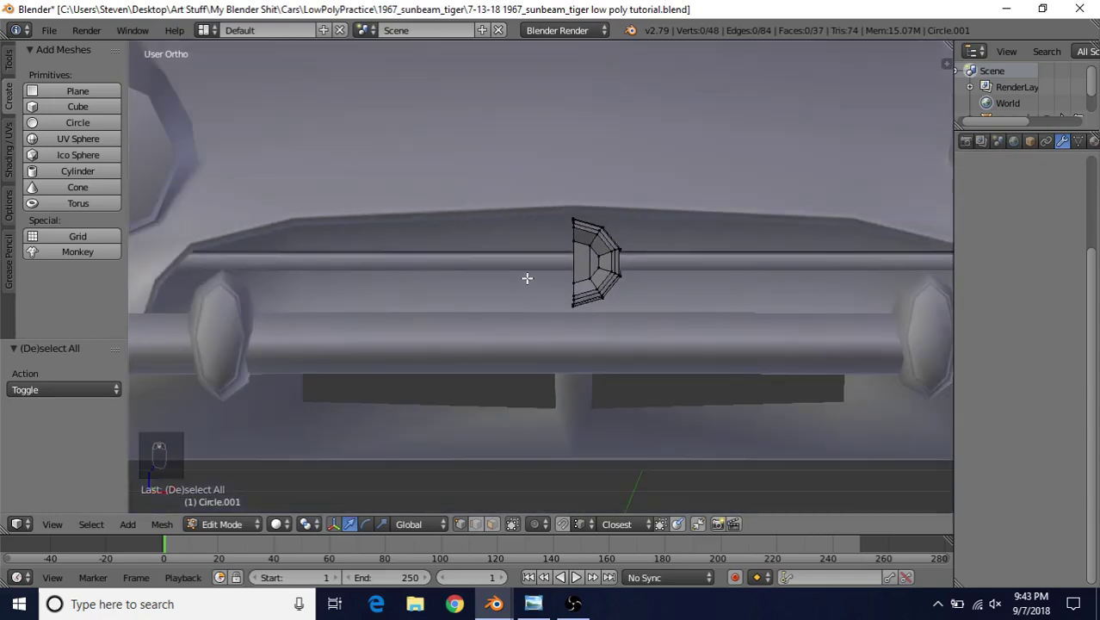
scroll(577, 250, "up", 5)
middle_click_drag(577, 250, 604, 247)
Join the half emblem into the mirrored car body object in Object Mode
key("Tab")
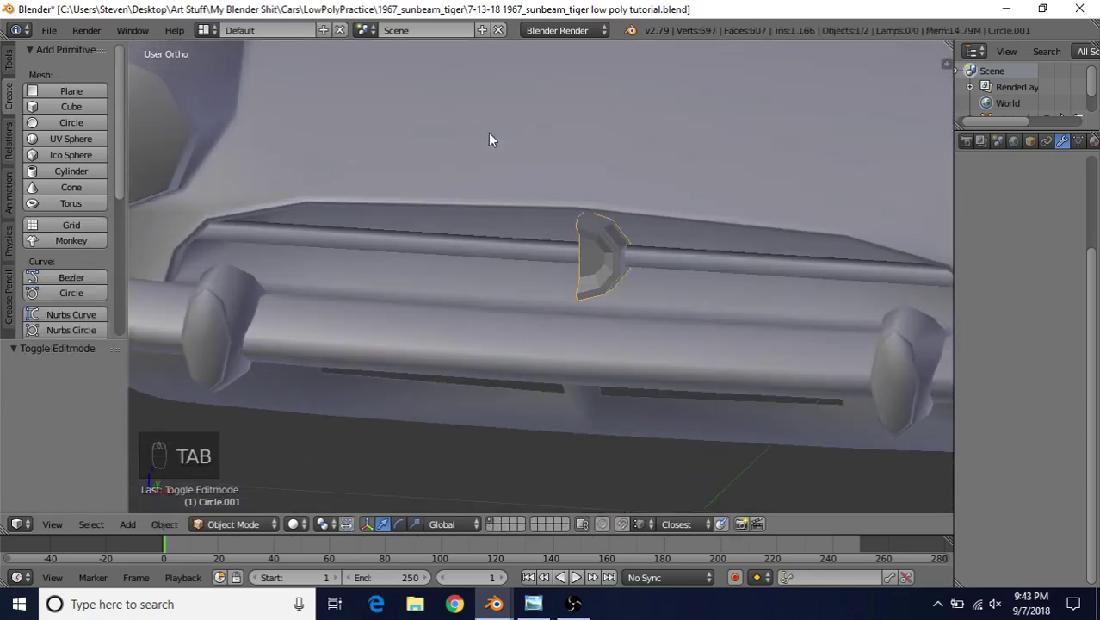
right_click(510, 144)
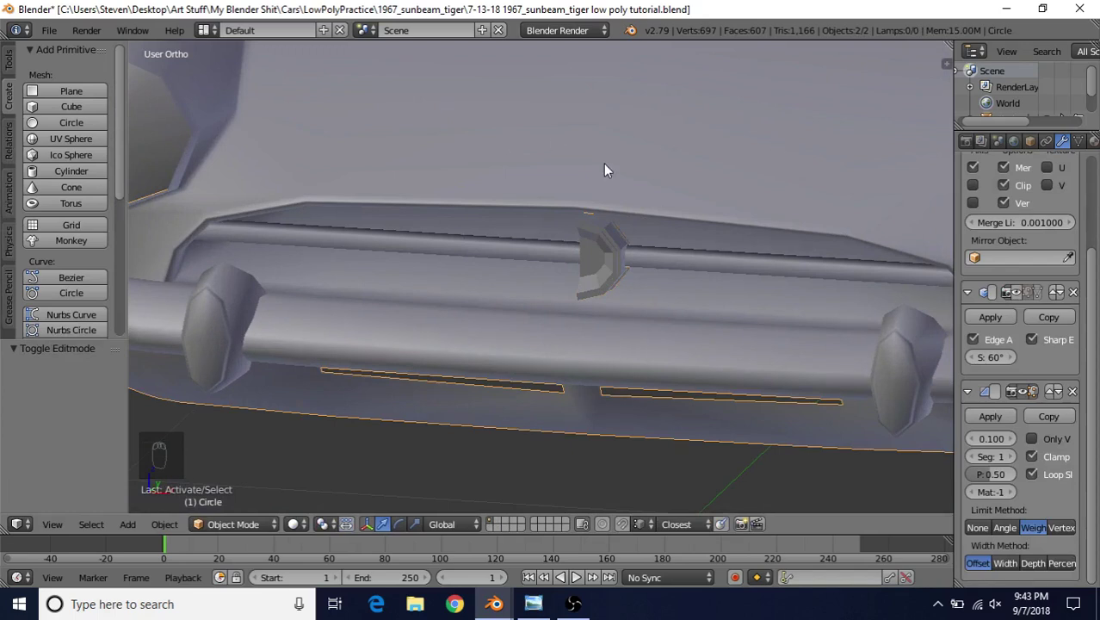
key("ctrl+j")
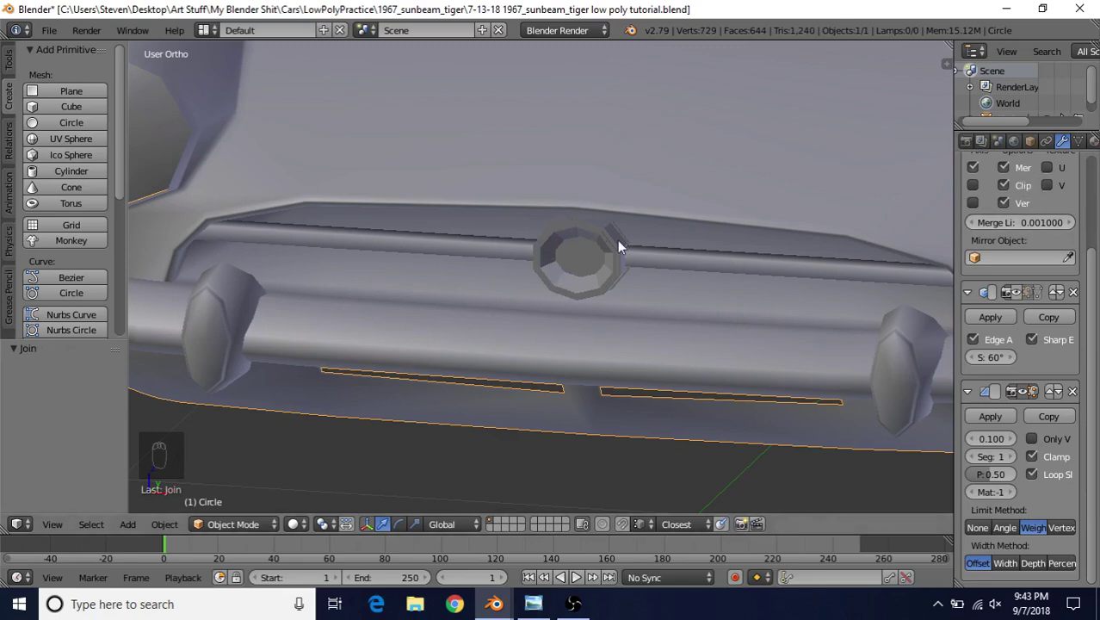
key("Tab")
key("Tab")
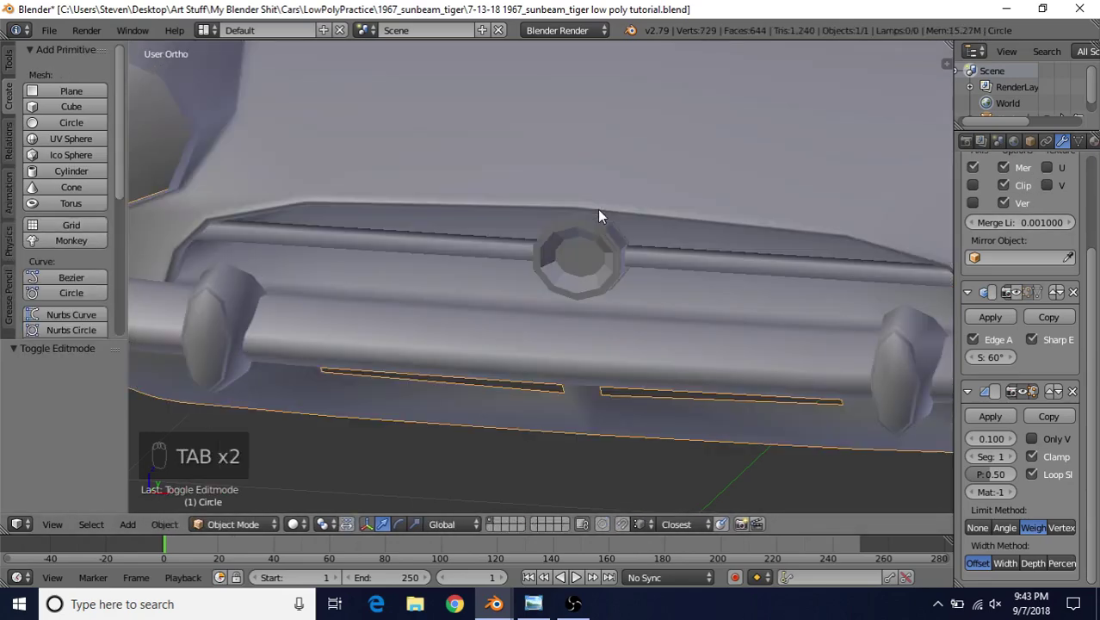
Apply smooth shading to the joined car body and inspect the emblem
left_click(8, 58)
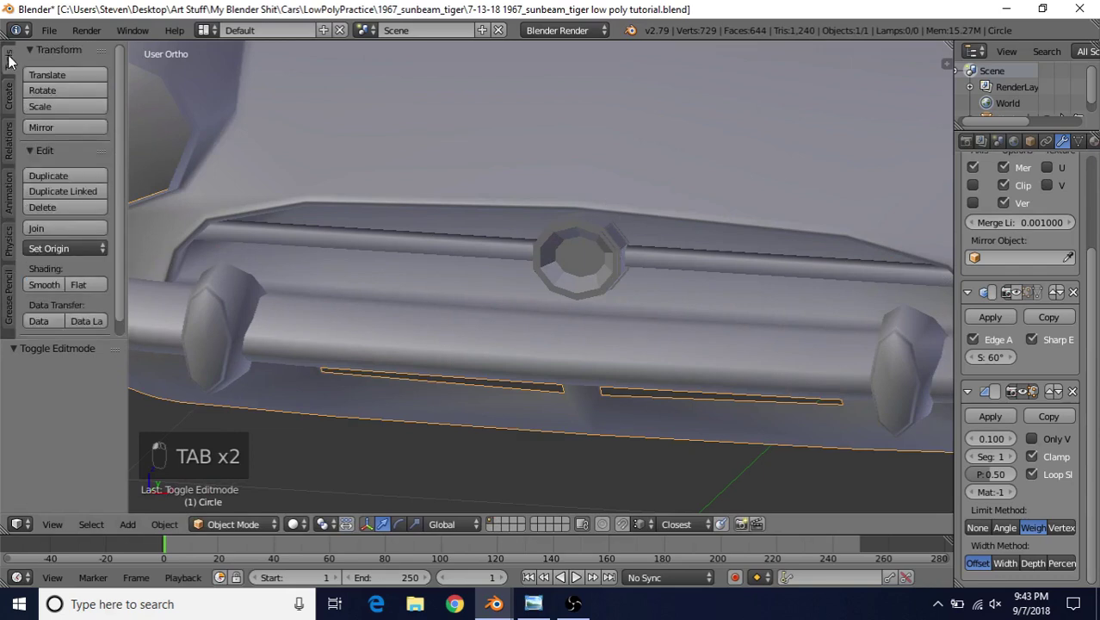
left_click(44, 285)
scroll(550, 276, "down", 4)
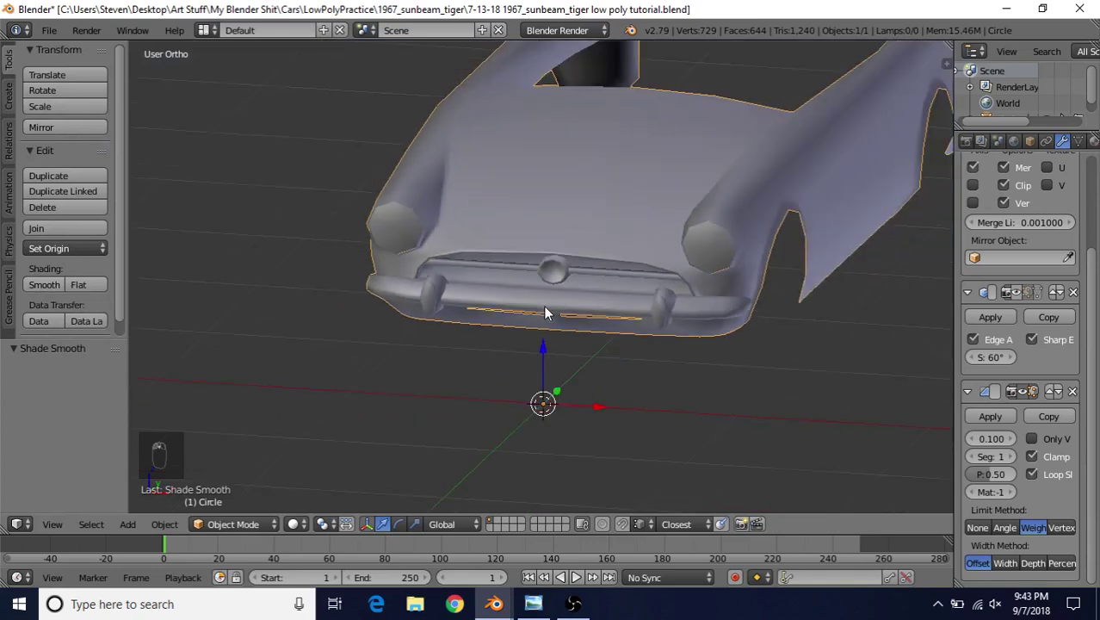
scroll(548, 302, "up", 4)
scroll(548, 302, "up", 6)
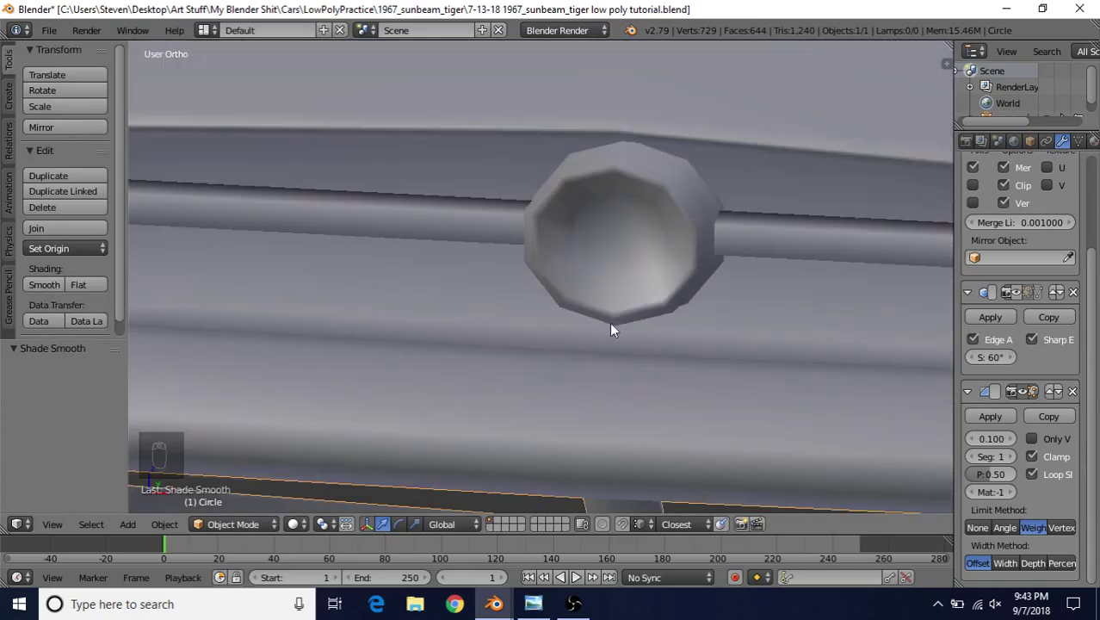
In Edit Mode, select the six edge loops around the emblem's front rim, groove and rear flange
key("Tab")
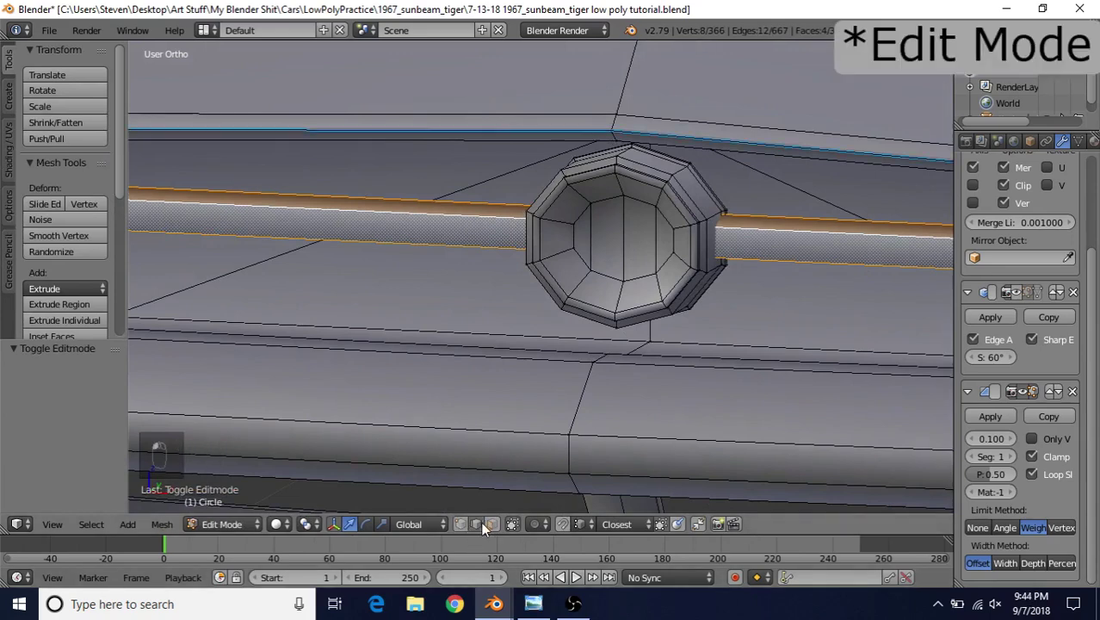
middle_click_drag(626, 319, 479, 400)
scroll(480, 399, "up", 3)
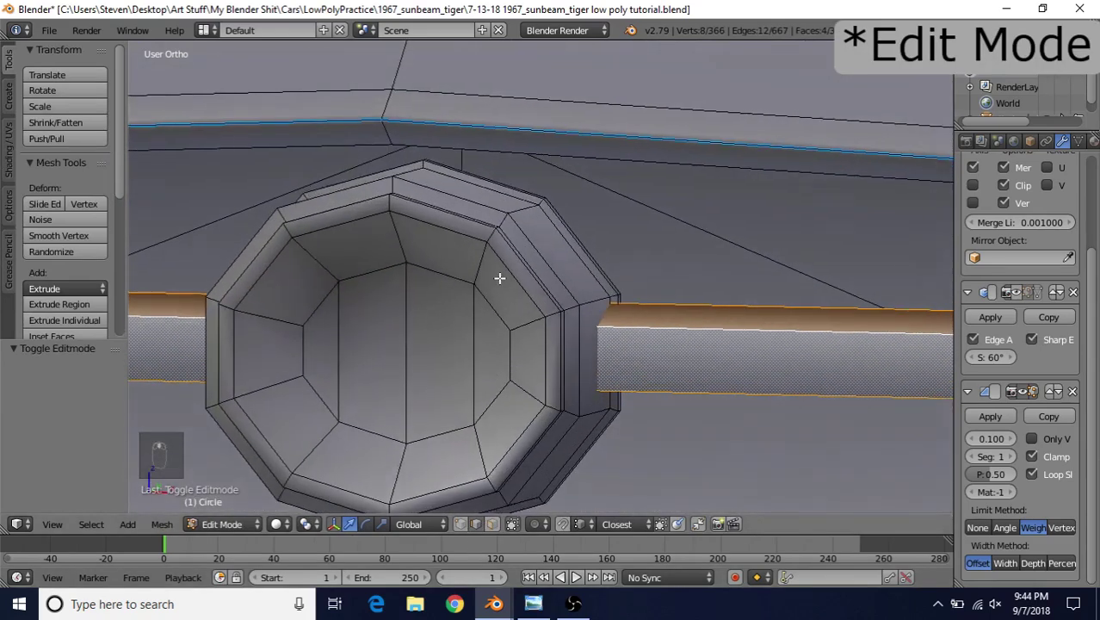
left_click(459, 231, "alt")
left_click(456, 223, "alt+shift")
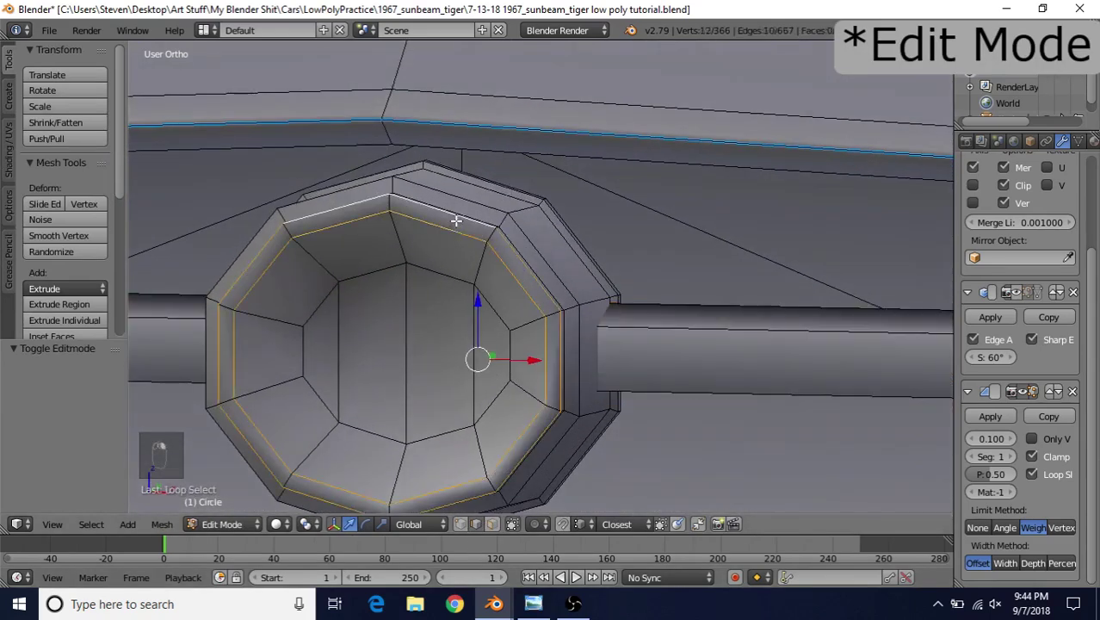
middle_click_drag(457, 216, 404, 265)
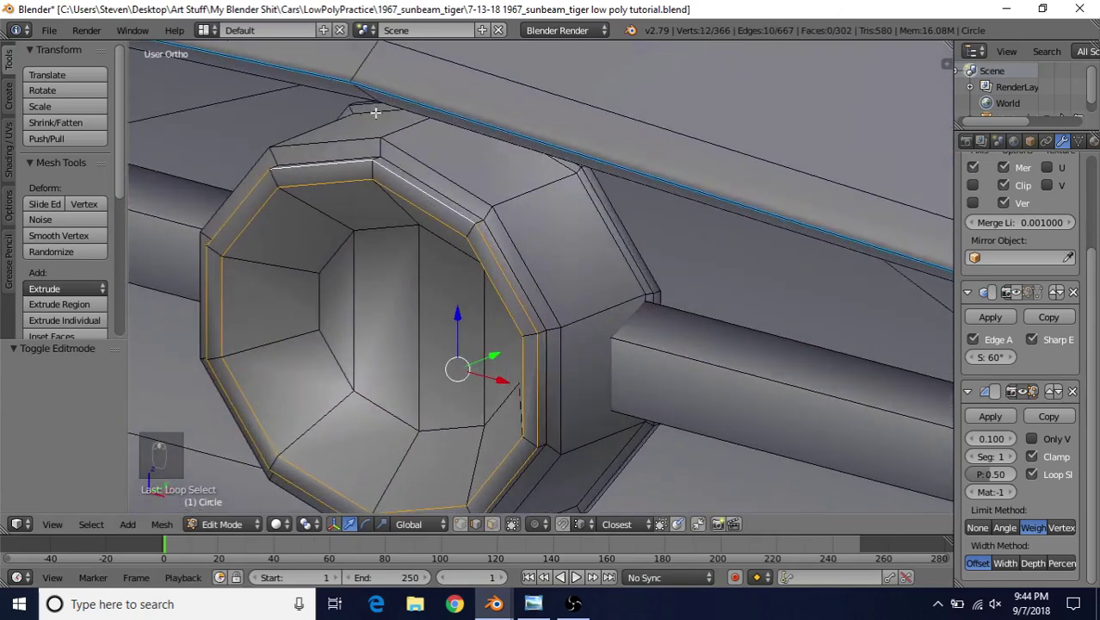
left_click(410, 174, "alt+shift")
left_click(431, 177, "alt+shift")
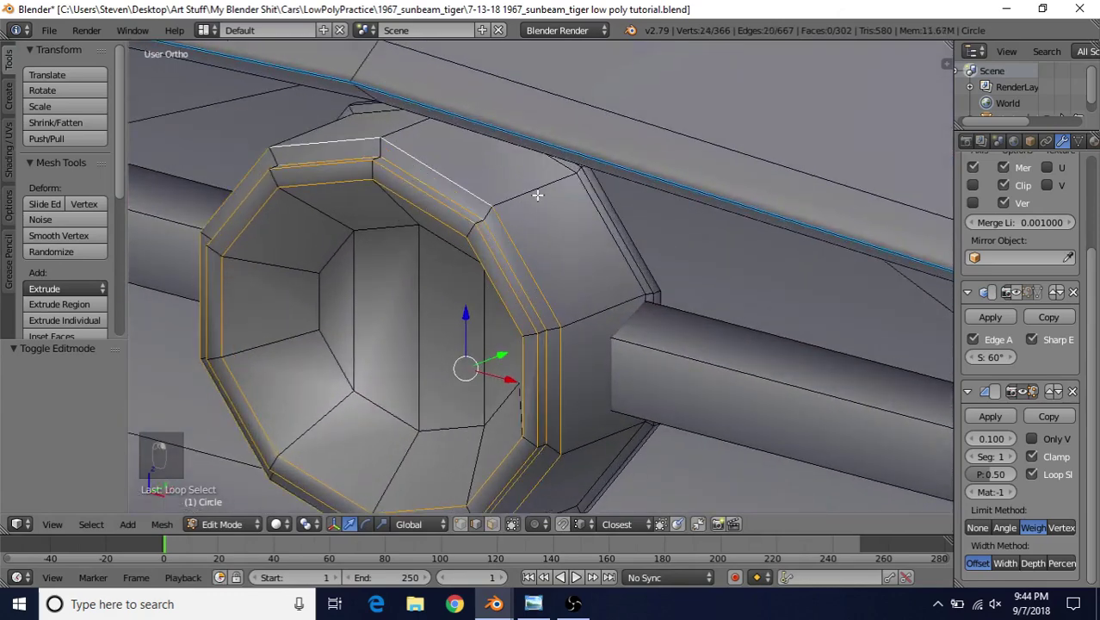
left_click(596, 219, "alt+shift")
left_click(606, 218, "alt+shift")
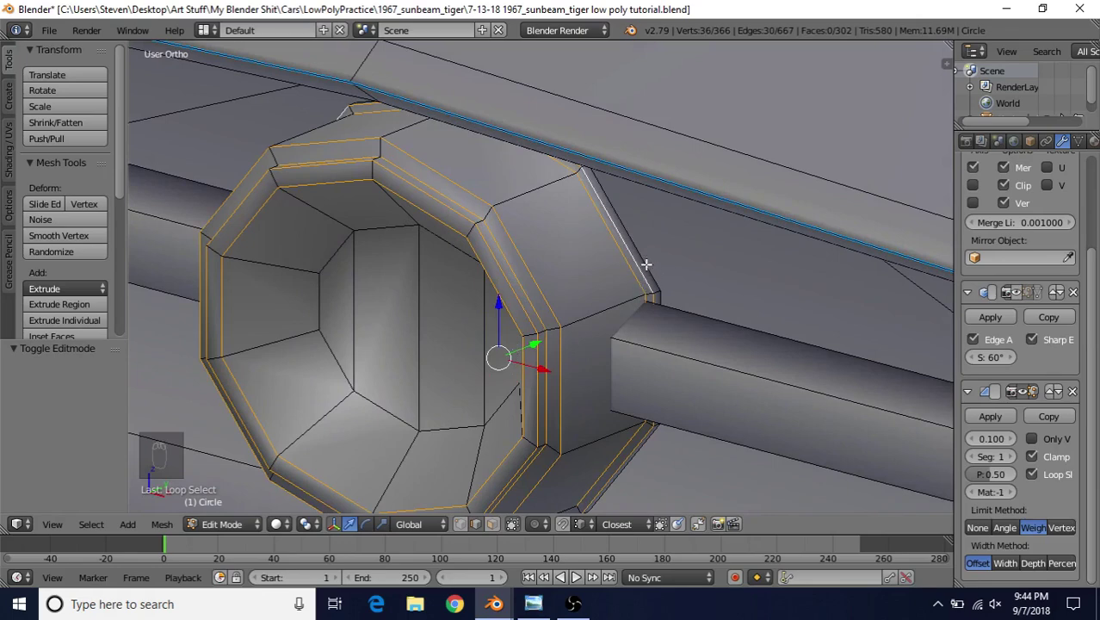
Set the selected emblem loops' edge bevel weight to 1 and check the bevels in Object Mode
middle_click_drag(597, 319, 614, 305)
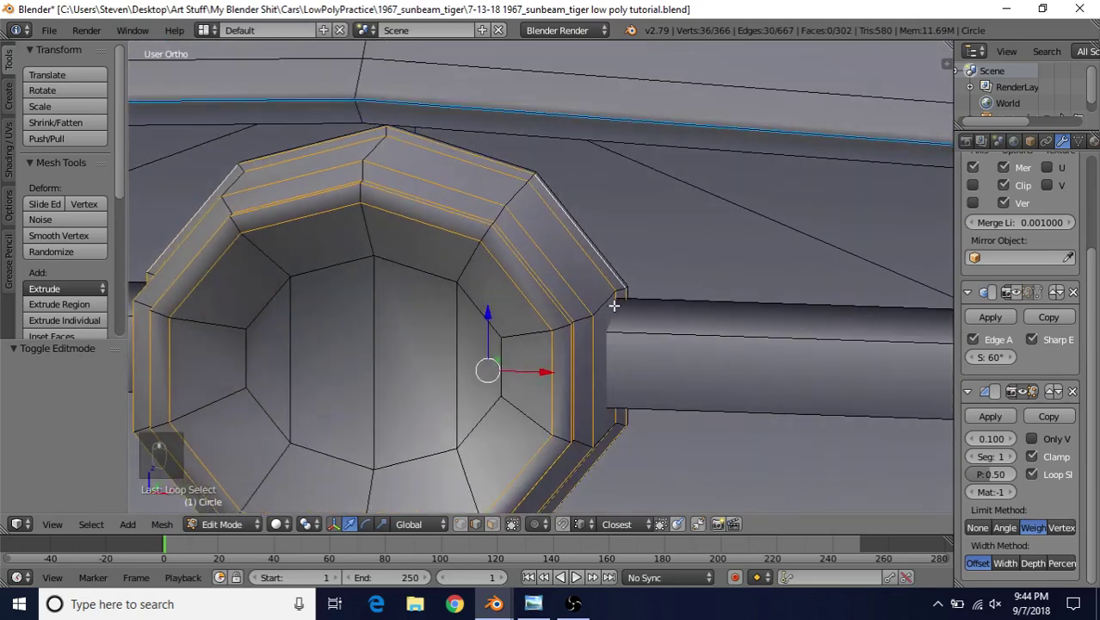
middle_click_drag(542, 209, 593, 234)
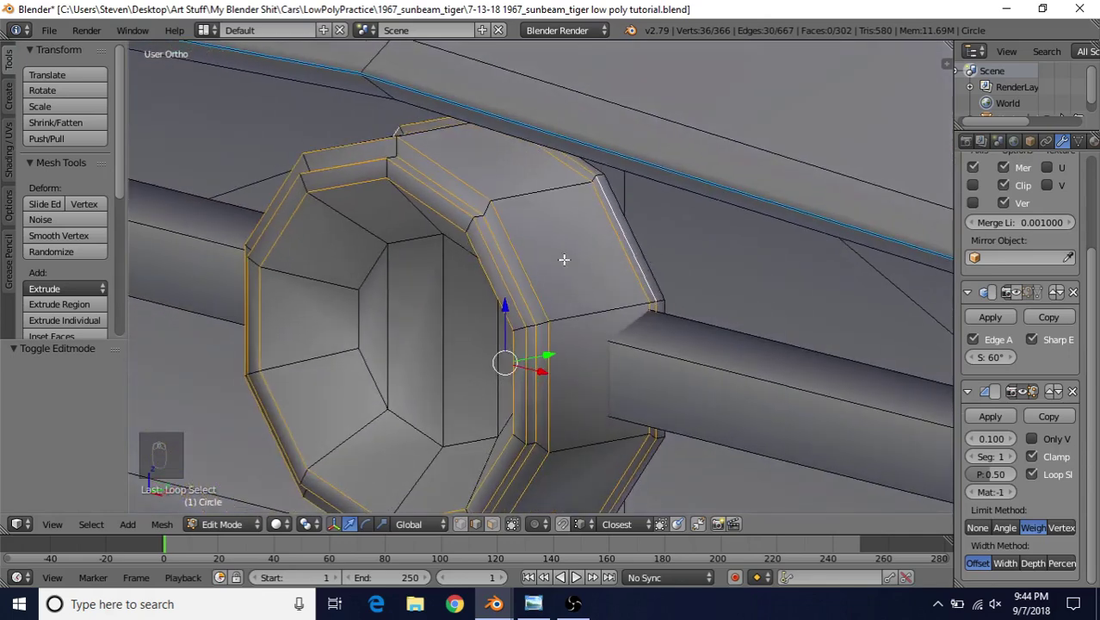
middle_click_drag(478, 292, 524, 265)
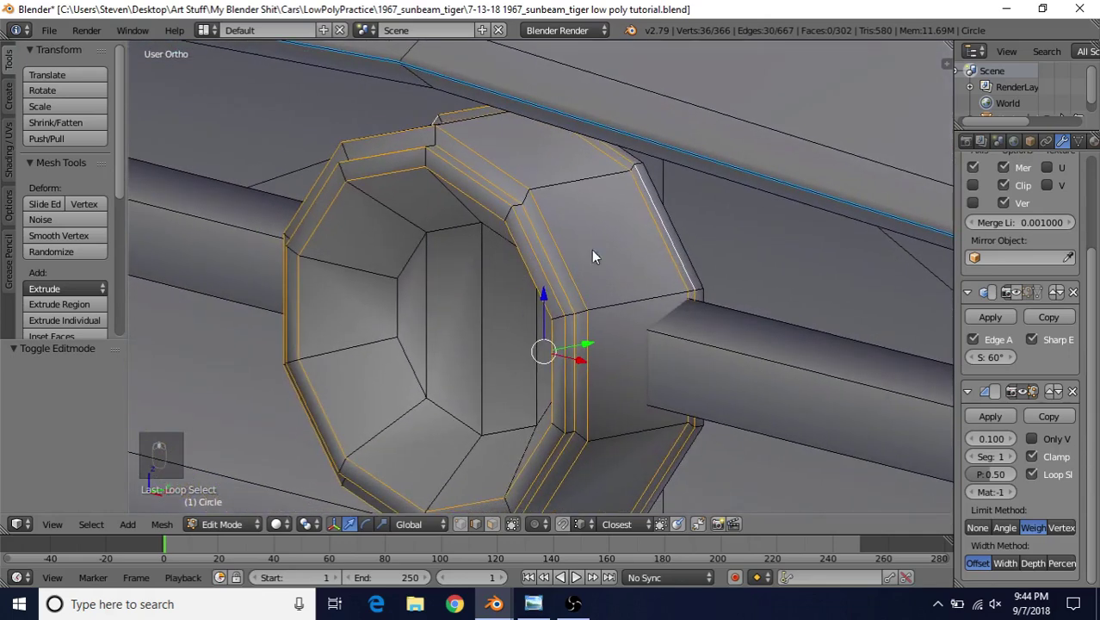
key("ctrl+e")
left_click(546, 267)
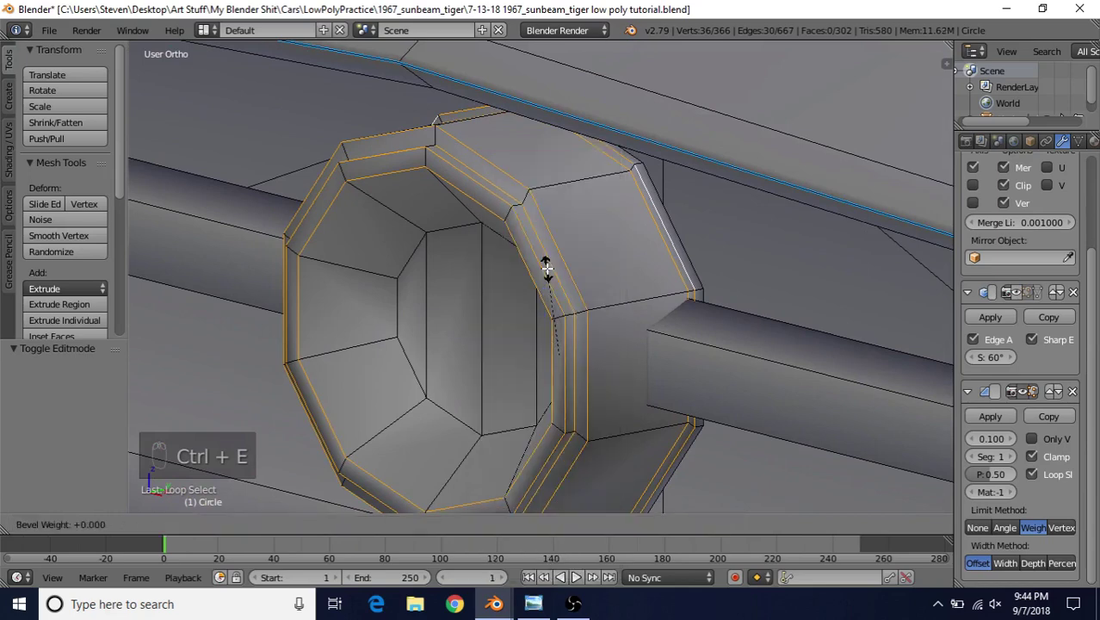
left_click(796, 91)
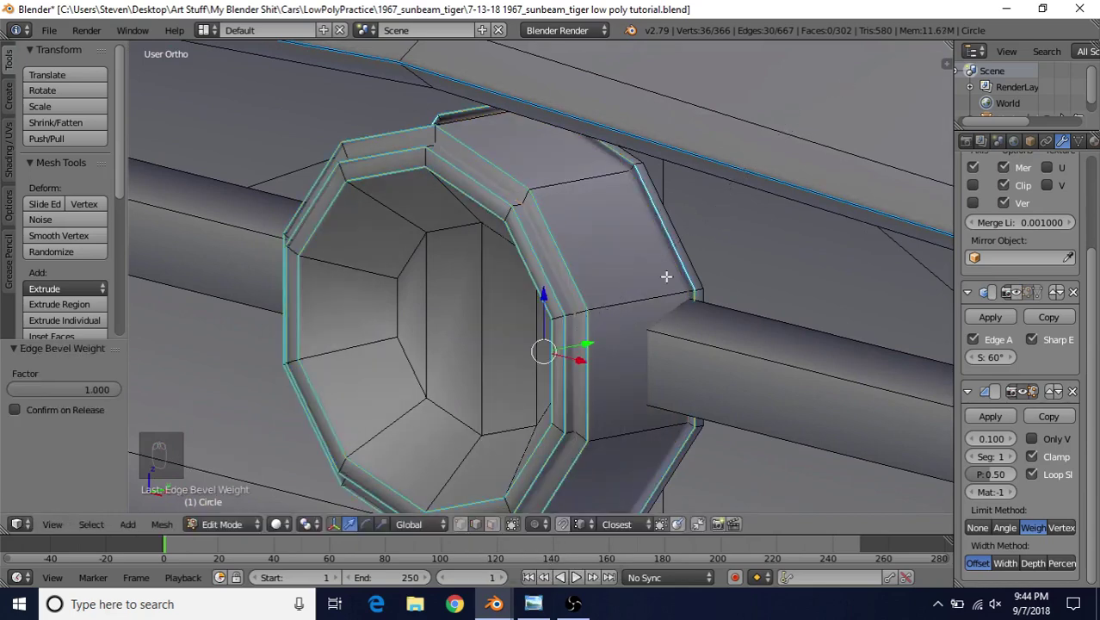
scroll(665, 276, "down", 3)
scroll(633, 245, "up", 4)
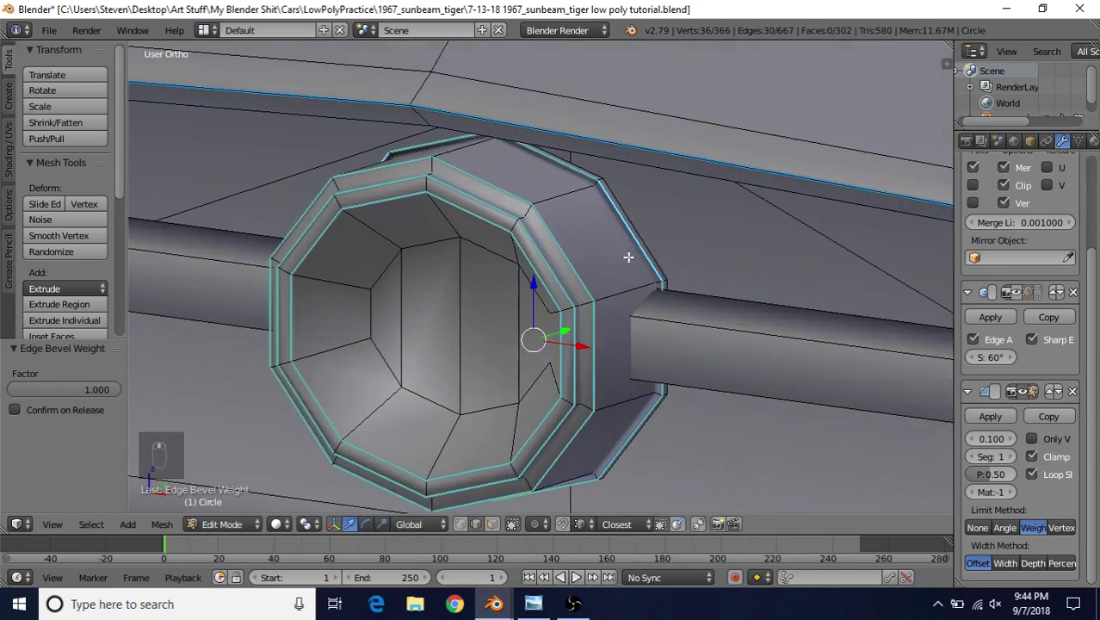
scroll(627, 254, "up", 5)
key("Tab")
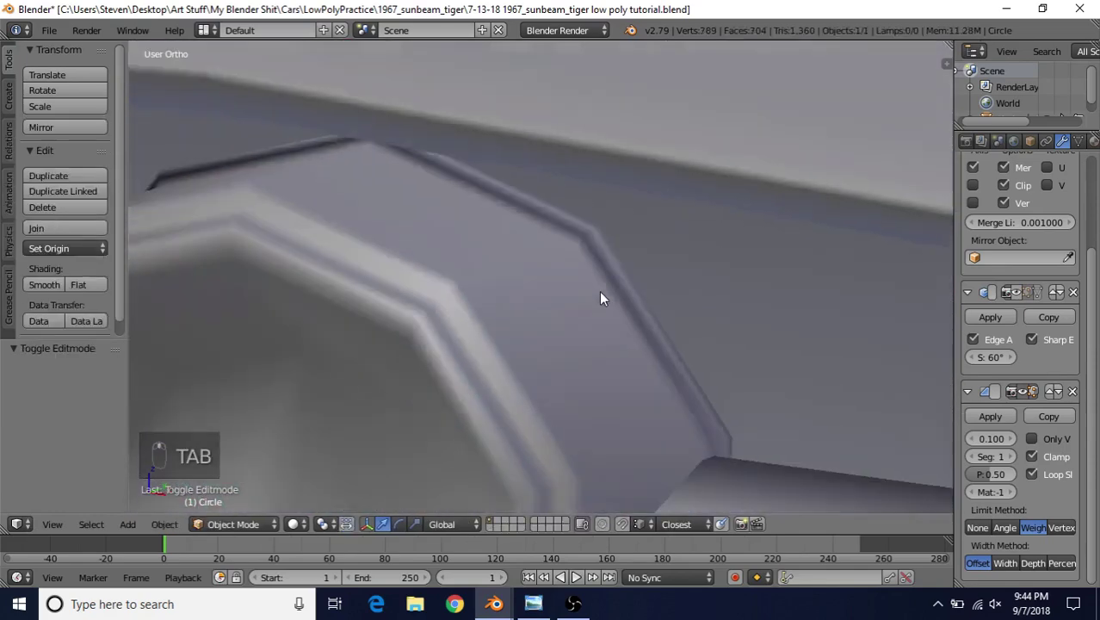
scroll(602, 297, "down", 3)
middle_click_drag(499, 267, 552, 270)
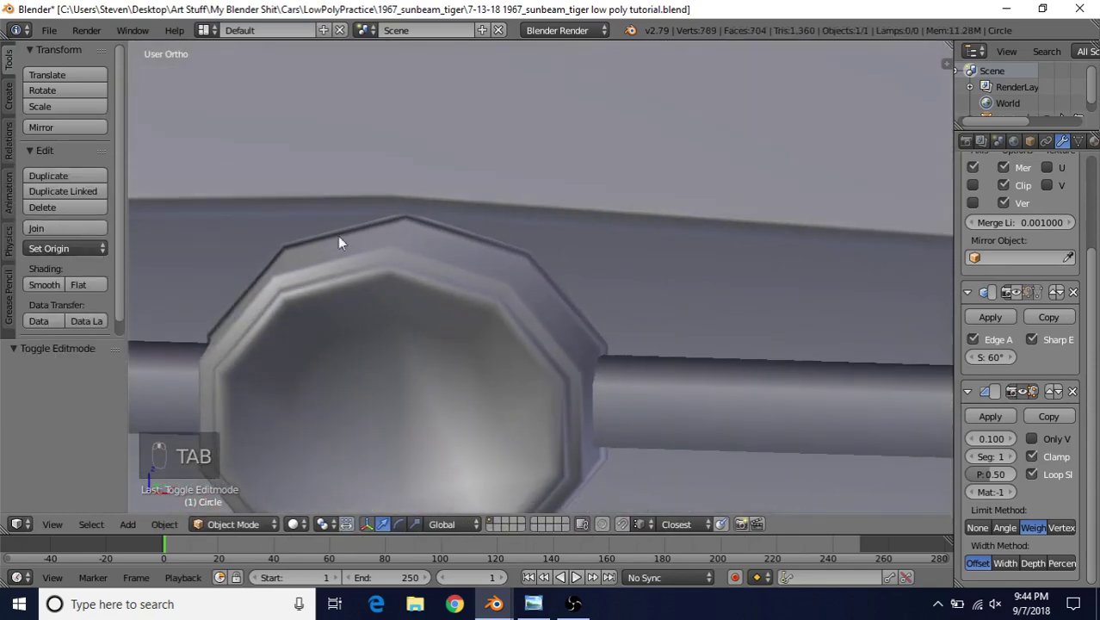
Select the inner edge loop of the emblem's rear flange in Edit Mode and compare the mesh with the Bevel modifier's display off and on
scroll(546, 284, "up", 5)
key("Tab")
scroll(568, 267, "up", 2)
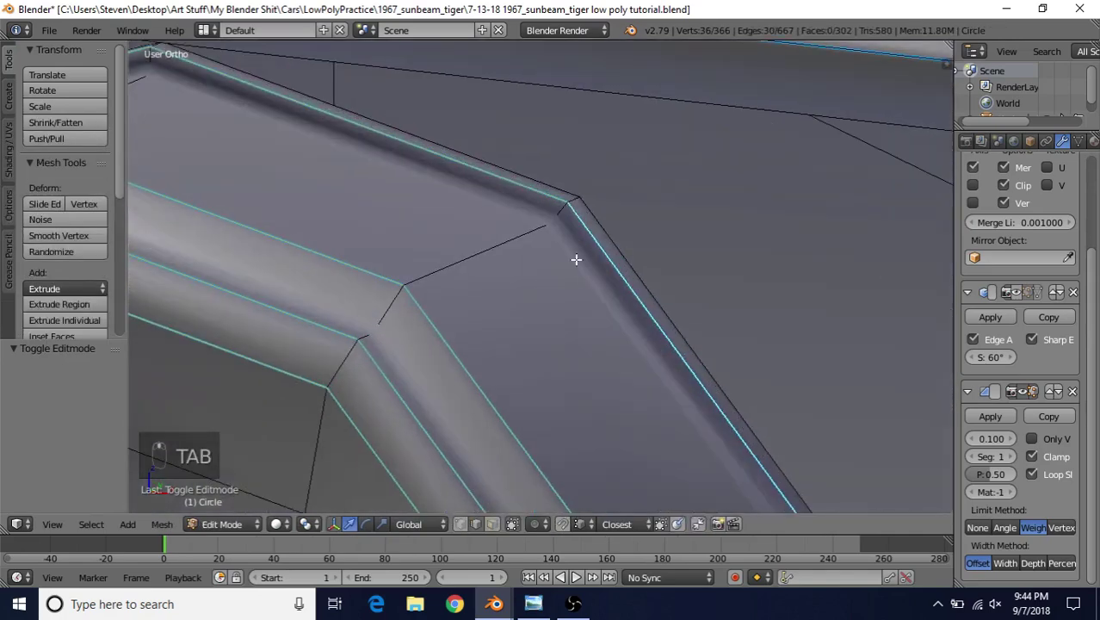
key("z")
right_click(580, 268, "alt")
key("z")
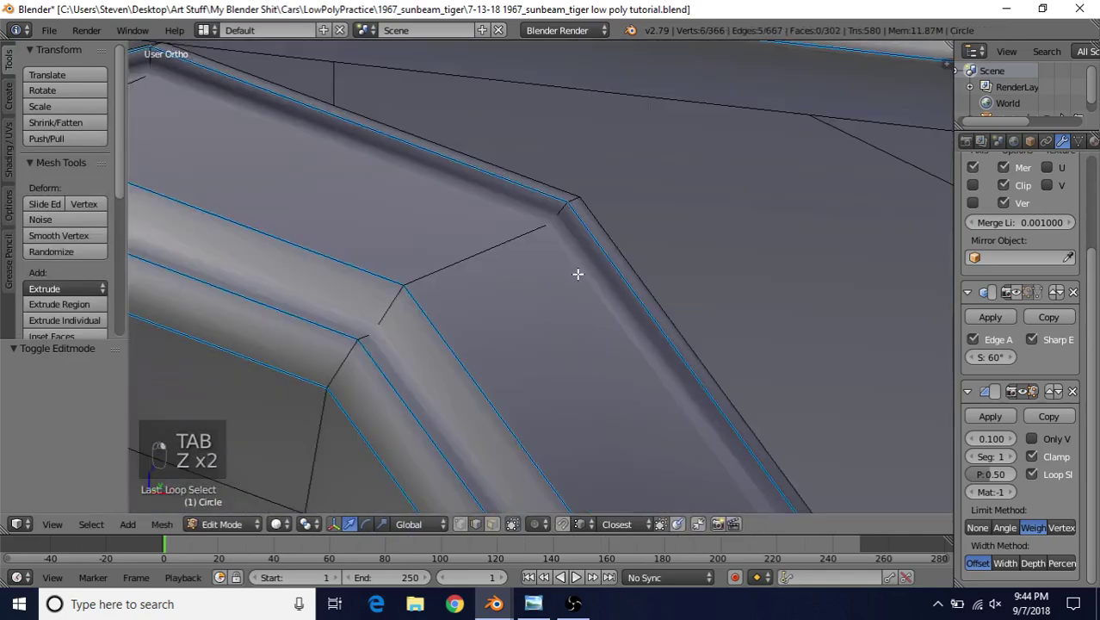
scroll(580, 273, "down", 2)
key("z")
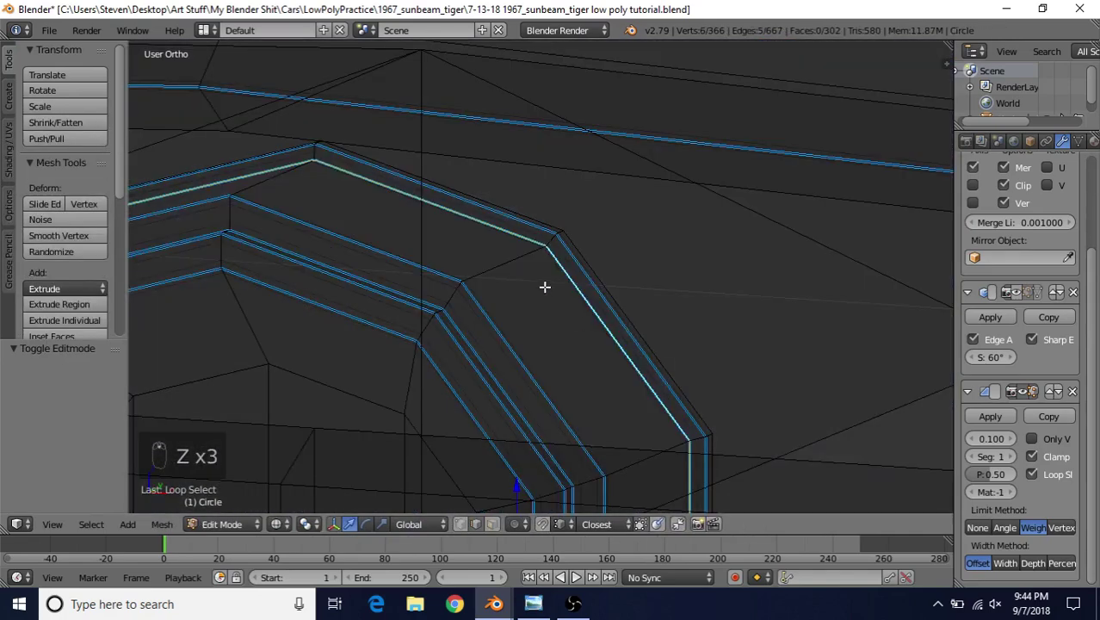
key("z")
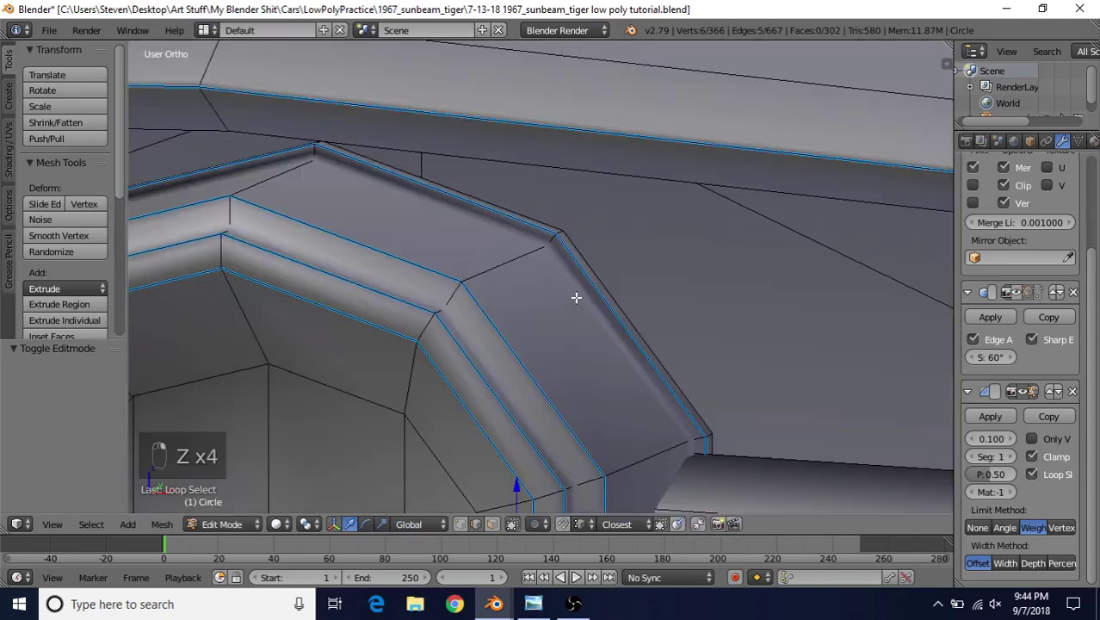
scroll(581, 307, "up", 1)
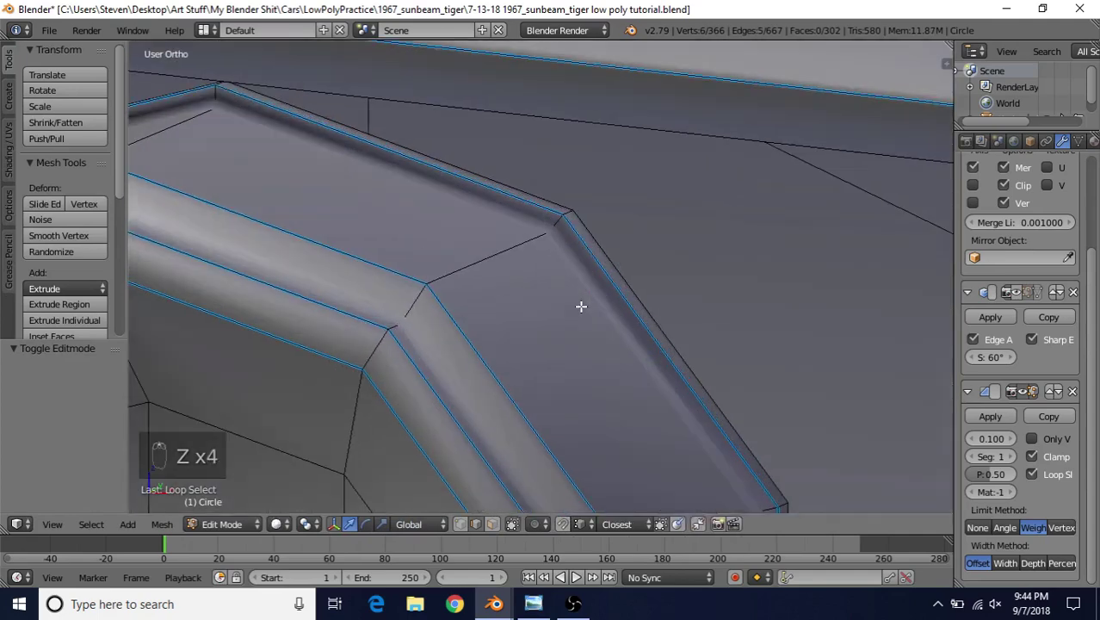
left_click(1022, 392)
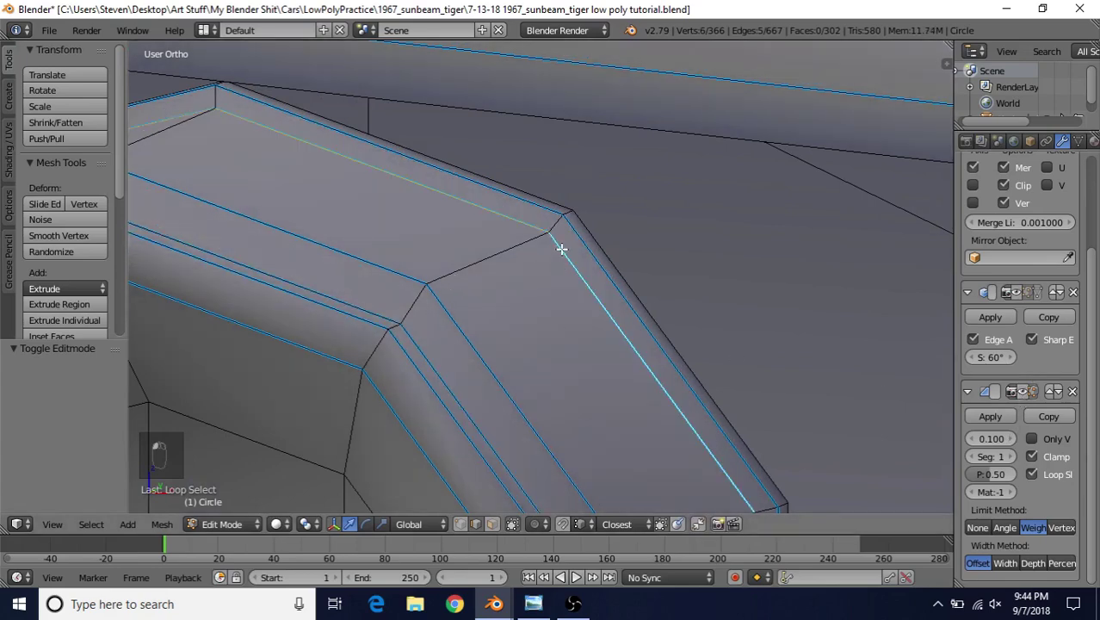
left_click(1019, 393)
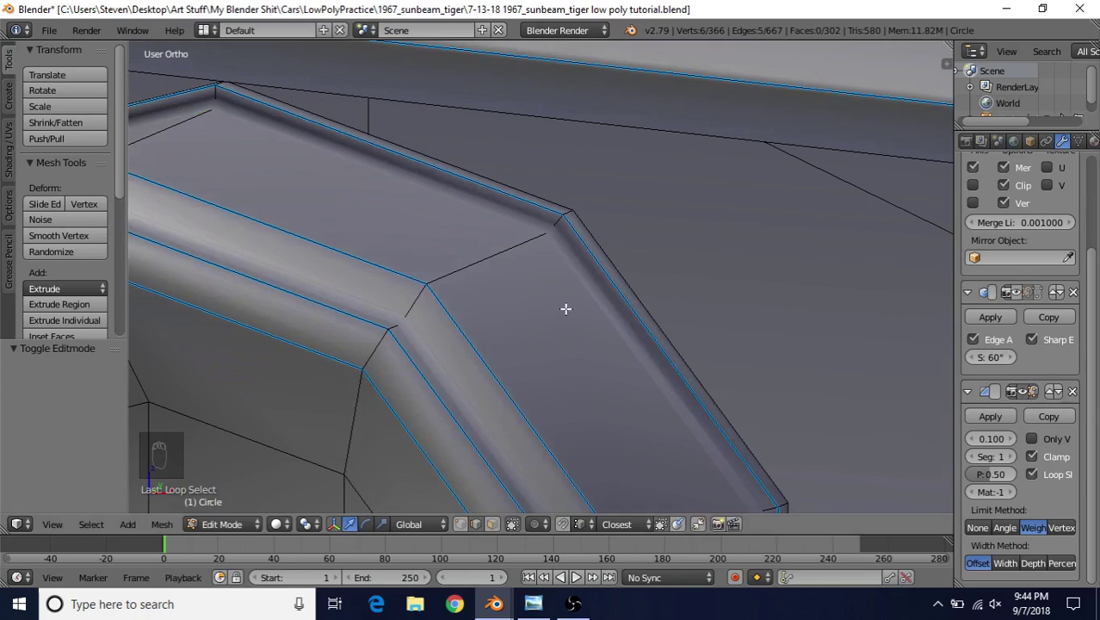
Lower the selected rear loop's edge bevel weight by 0.223 and inspect the emblem in Object Mode
key("ctrl+e")
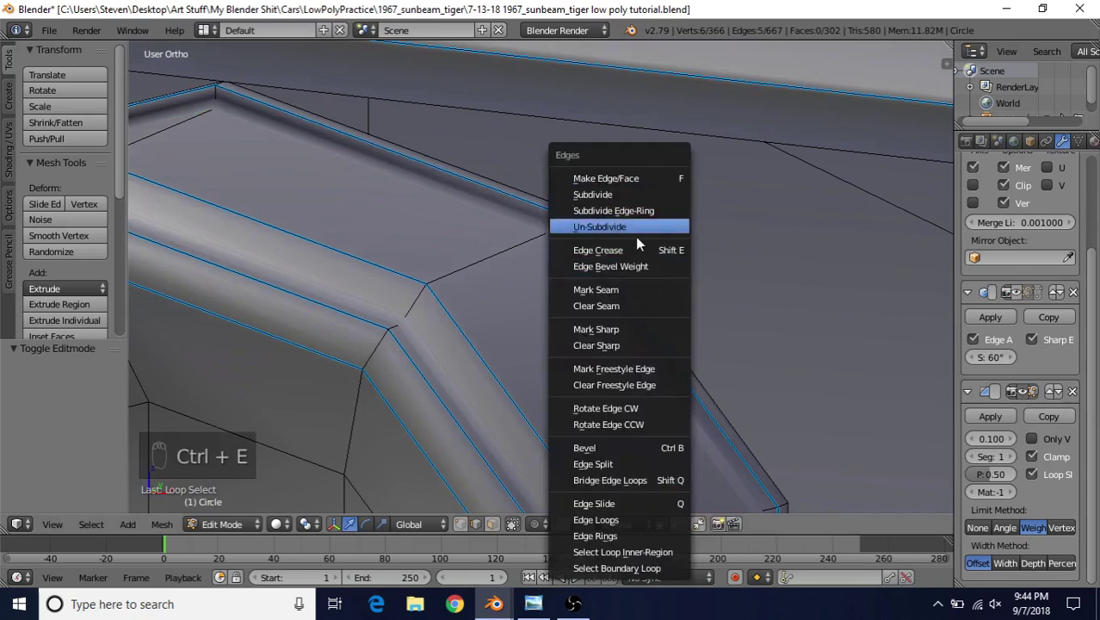
left_click(613, 266)
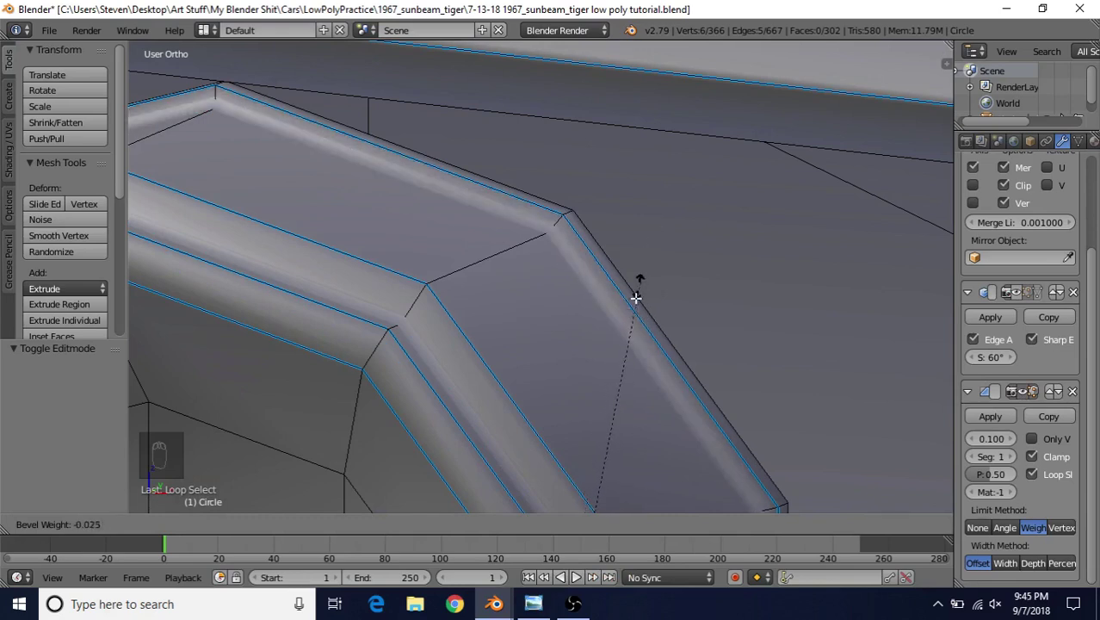
left_click(614, 356)
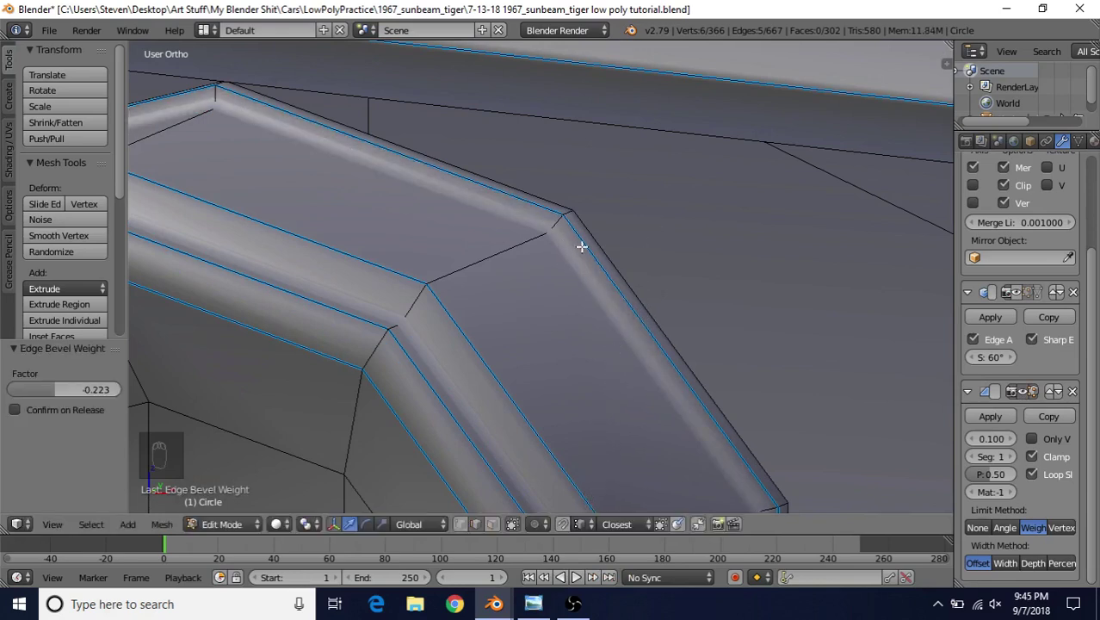
scroll(578, 268, "down", 6)
key("Tab")
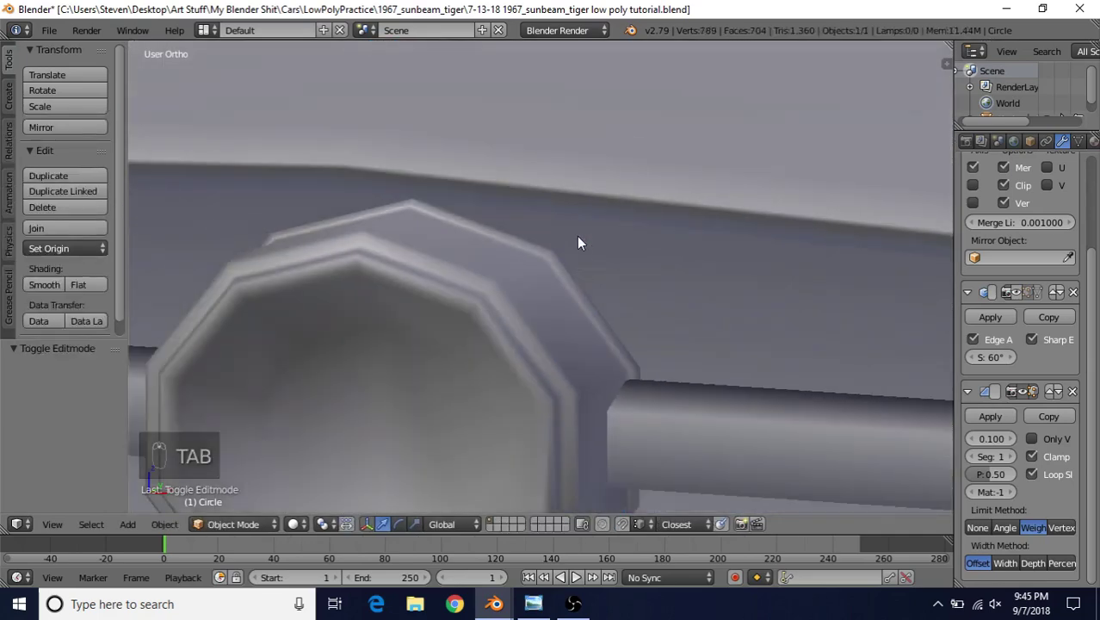
scroll(562, 322, "down", 2)
scroll(682, 266, "up", 10)
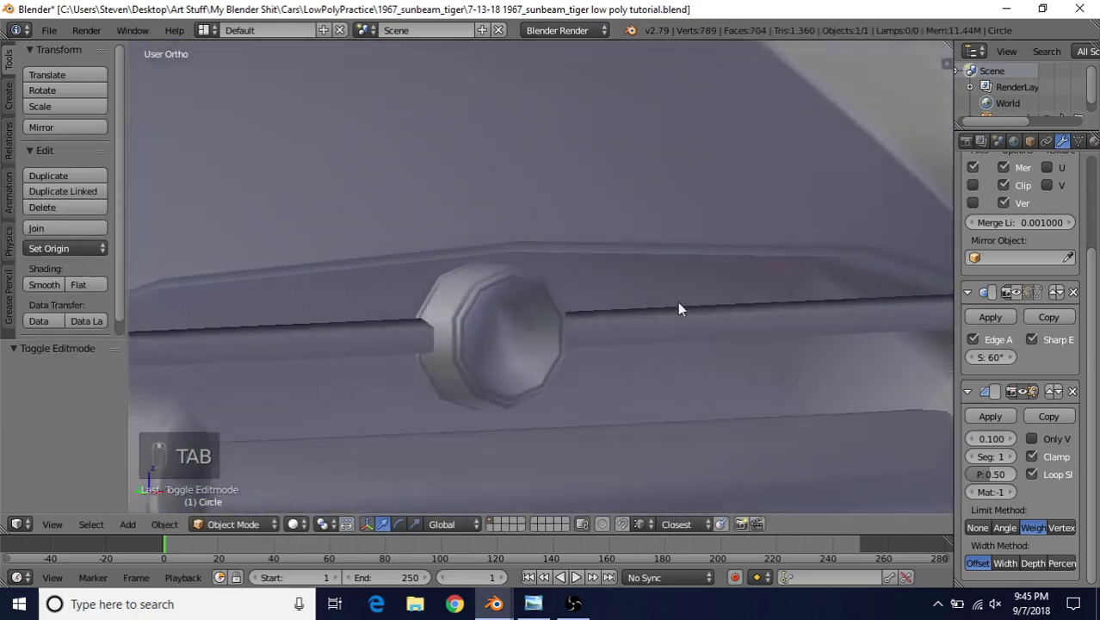
Select the recessed edge loop in the emblem's front rim groove in Edit Mode
key("Tab")
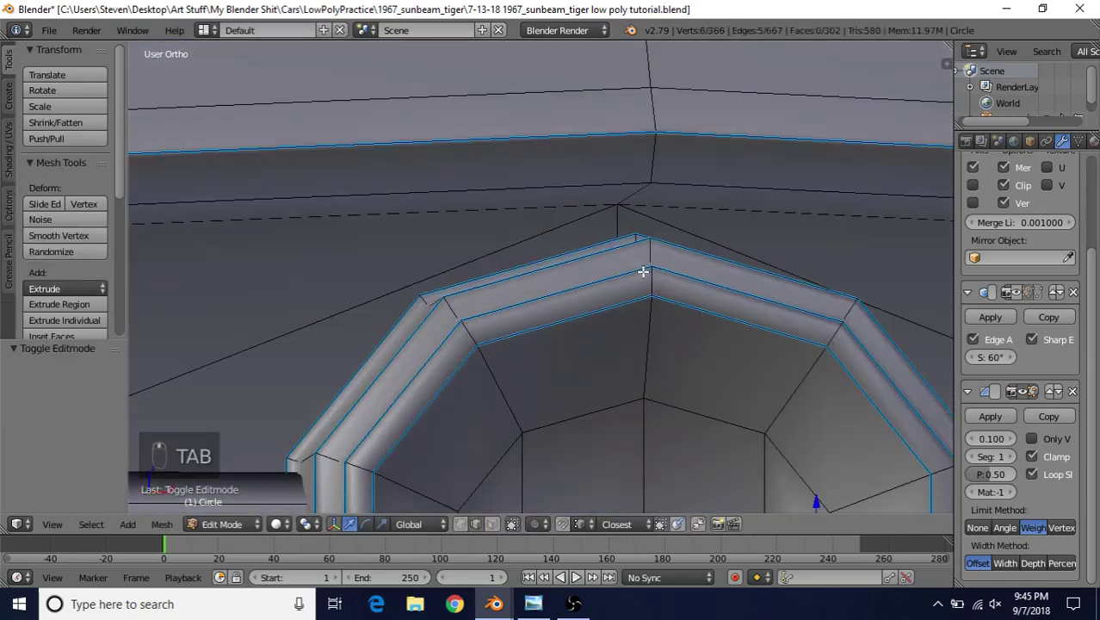
middle_click_drag(480, 341, 726, 307)
key("z")
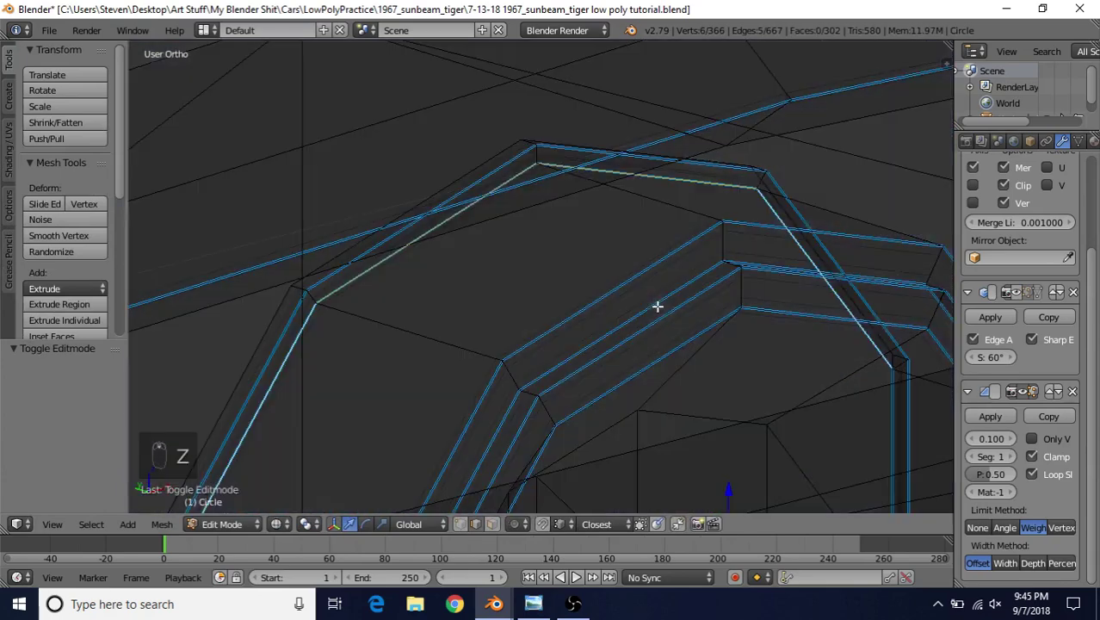
key("z")
middle_click_drag(658, 299, 678, 292)
key("z")
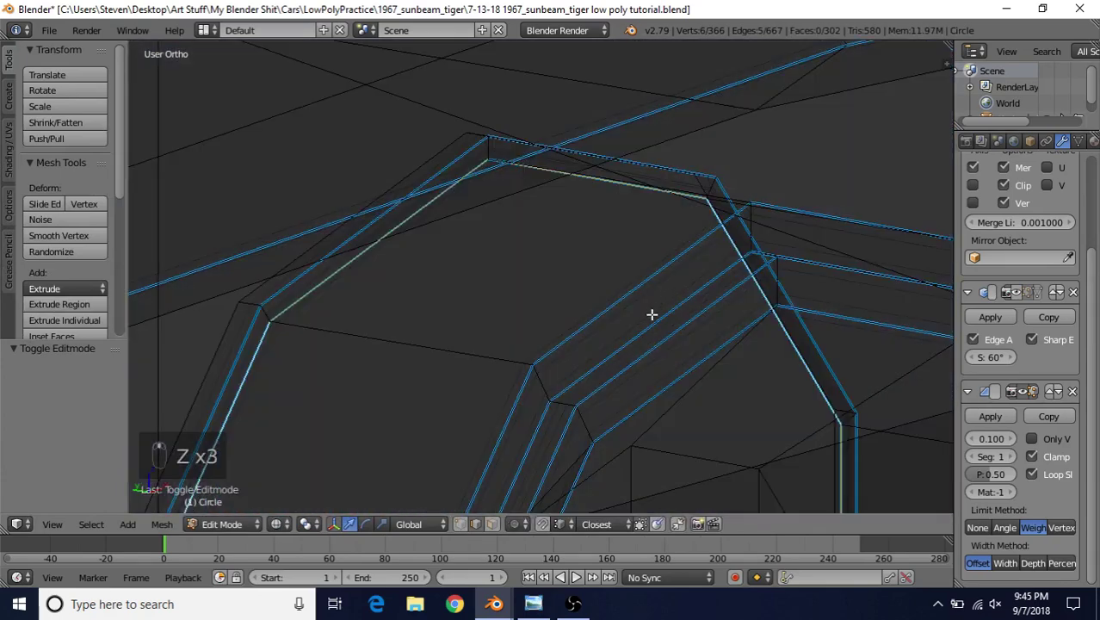
right_click(647, 323, "alt")
key("z")
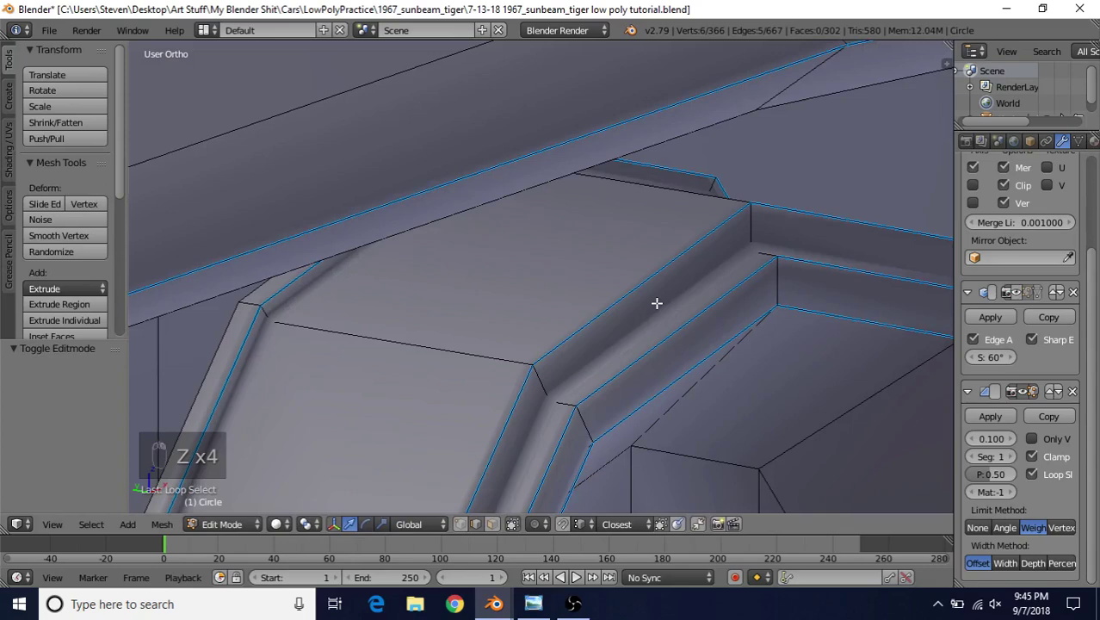
key("ctrl+e")
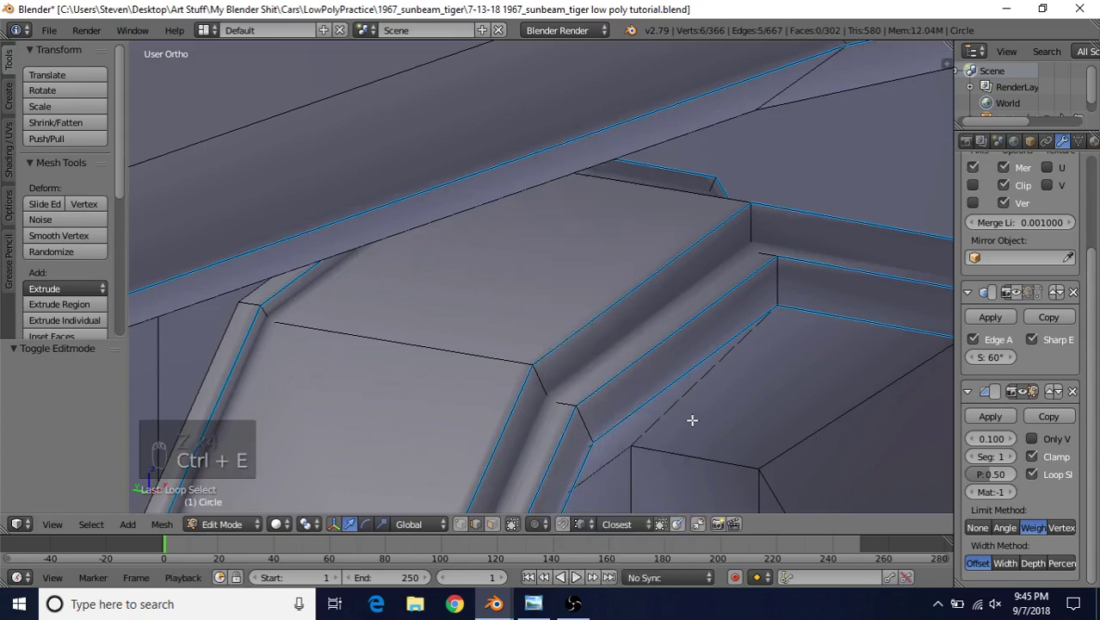
middle_click_drag(692, 420, 525, 297)
Examine the emblem, grille and bumper on the whole car front in Object Mode
key("Tab")
scroll(575, 341, "down", 3)
scroll(575, 341, "down", 2)
scroll(487, 330, "up", 2)
scroll(560, 358, "down", 6)
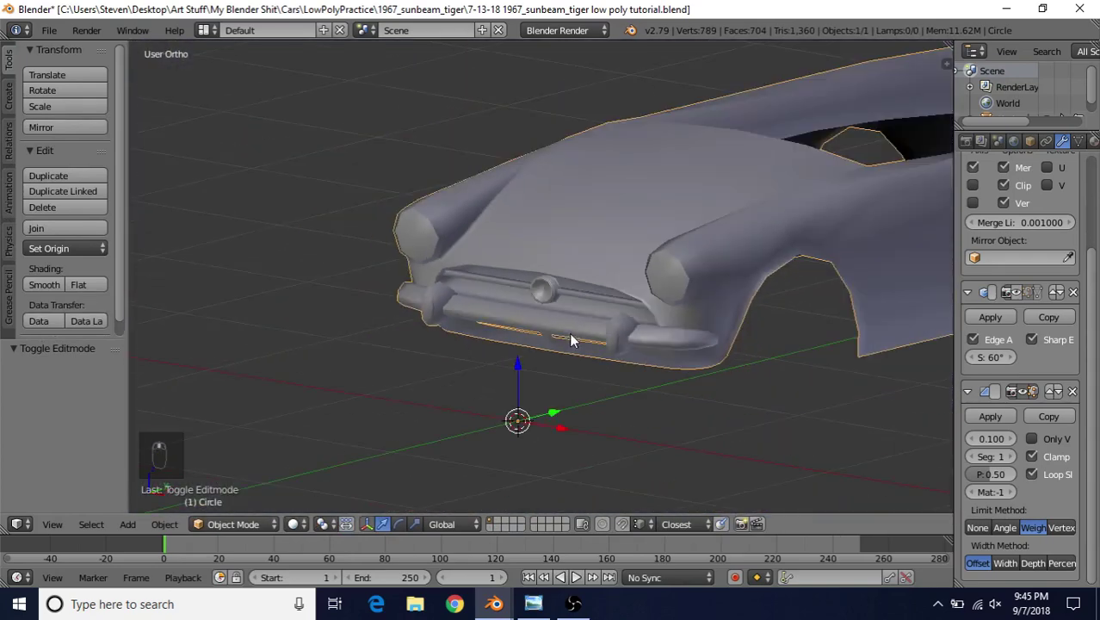
mouse_move(569, 338)
middle_mouse_down()
mouse_move(633, 223)
mouse_move(634, 256)
mouse_move(575, 321)
middle_mouse_up()
scroll(634, 259, "up", 2)
scroll(622, 267, "down", 1)
scroll(622, 267, "down", 1)
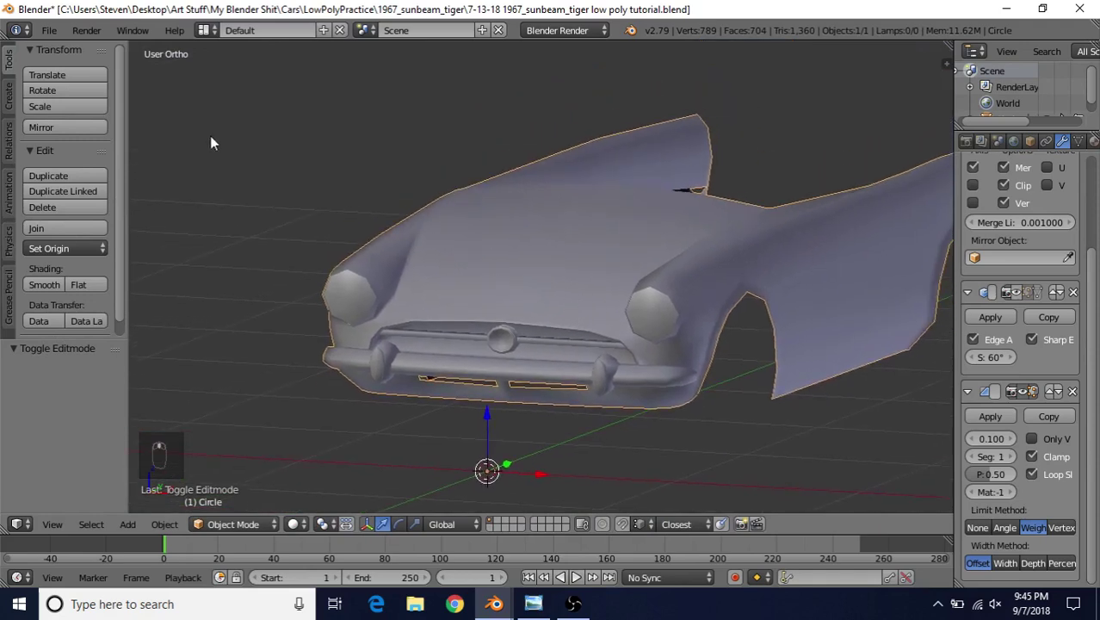
Save the current Blender file
left_click(49, 30)
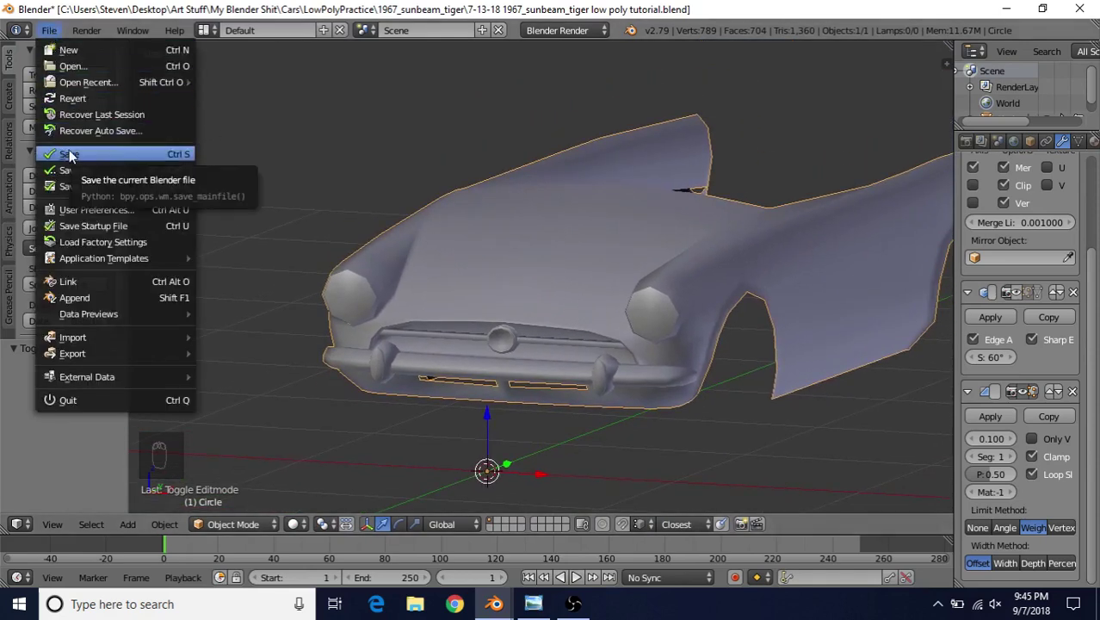
left_click(69, 155)
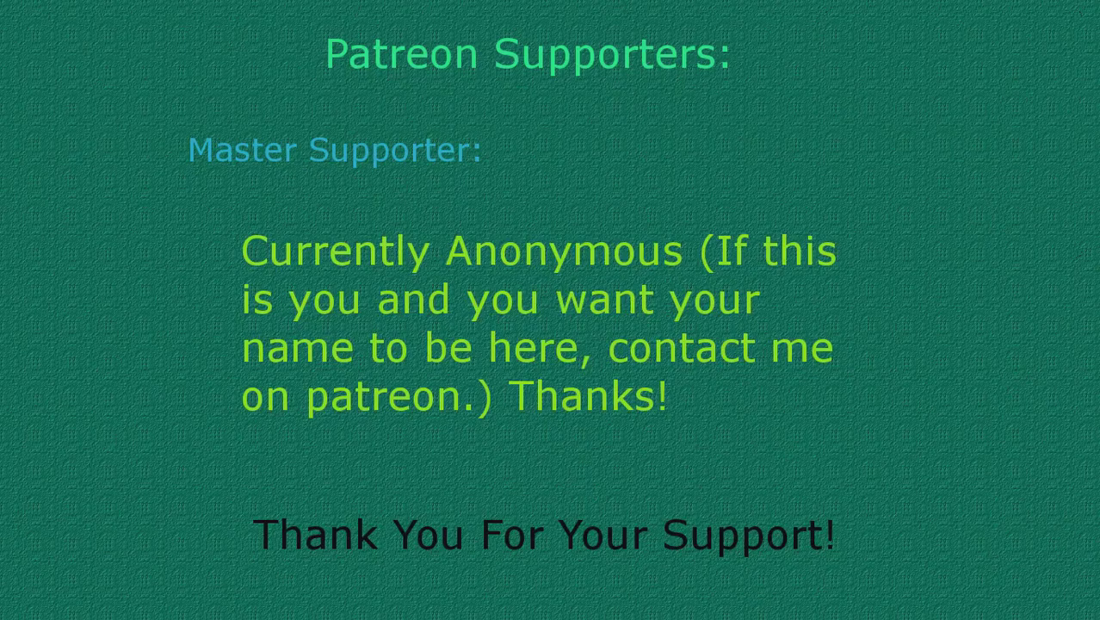